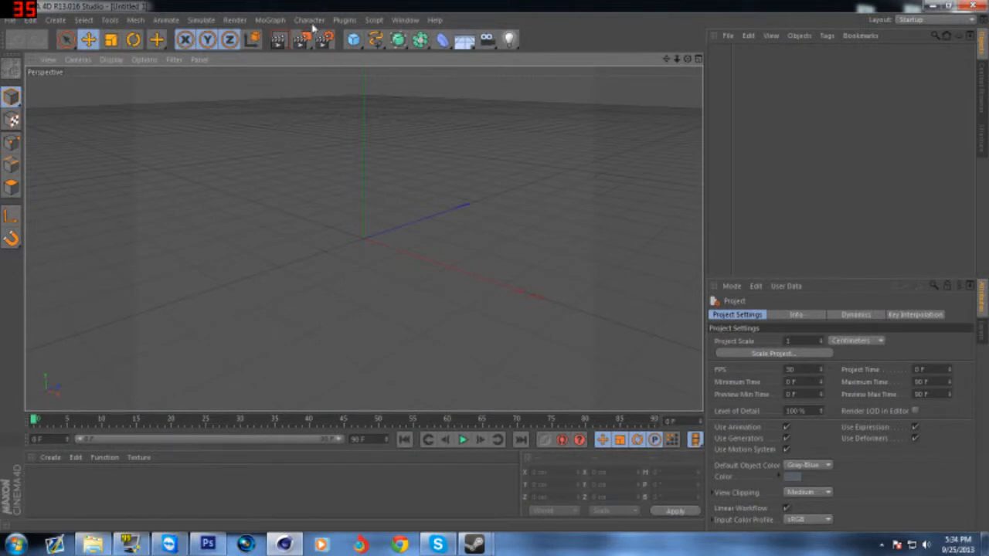
Close the untitled scene and exit Cinema 4D.
{"action": "left_click_drag", "start_coordinate": [688, 59], "coordinate": [687, 38]}
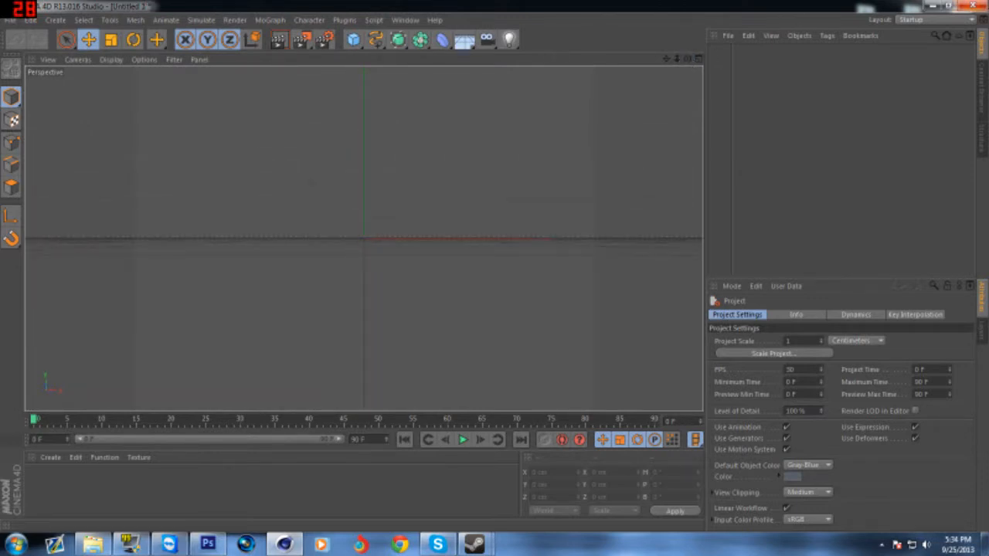
{"action": "left_click", "coordinate": [971, 5]}
{"action": "left_click", "coordinate": [506, 318]}
Search the computer for "light" and open the TRONE Light Studio v2 scene.
{"action": "key", "text": "super"}
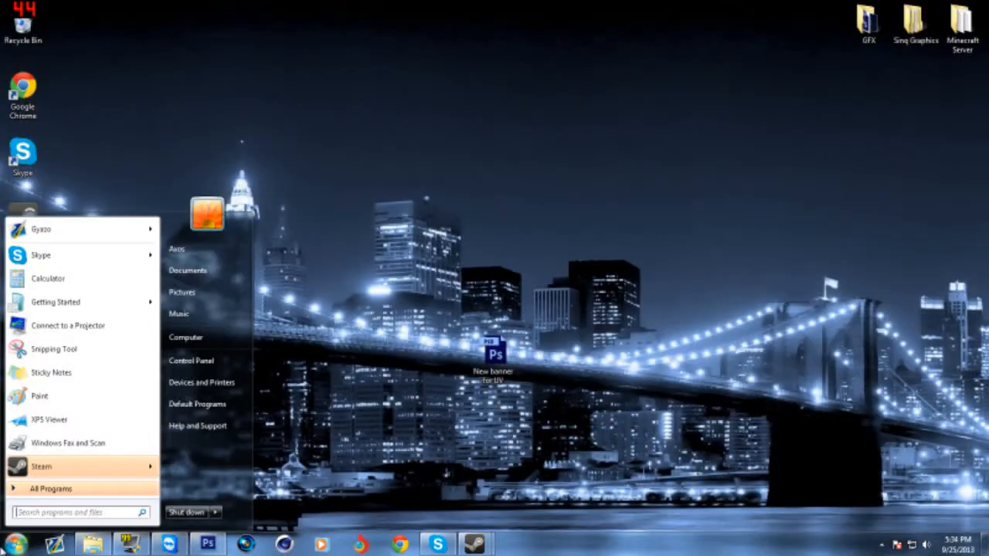
{"action": "type", "text": "light"}
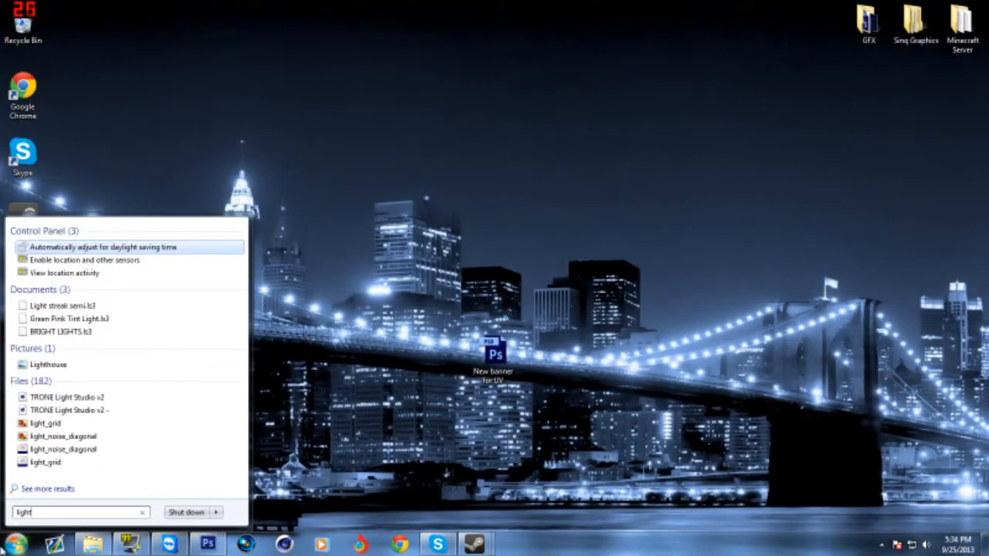
{"action": "key", "text": "Down"}
{"action": "key", "text": "Down"}
{"action": "key", "text": "Down"}
{"action": "key", "text": "Down"}
{"action": "key", "text": "Down"}
{"action": "key", "text": "Down"}
{"action": "key", "text": "Down"}
{"action": "key", "text": "Return"}
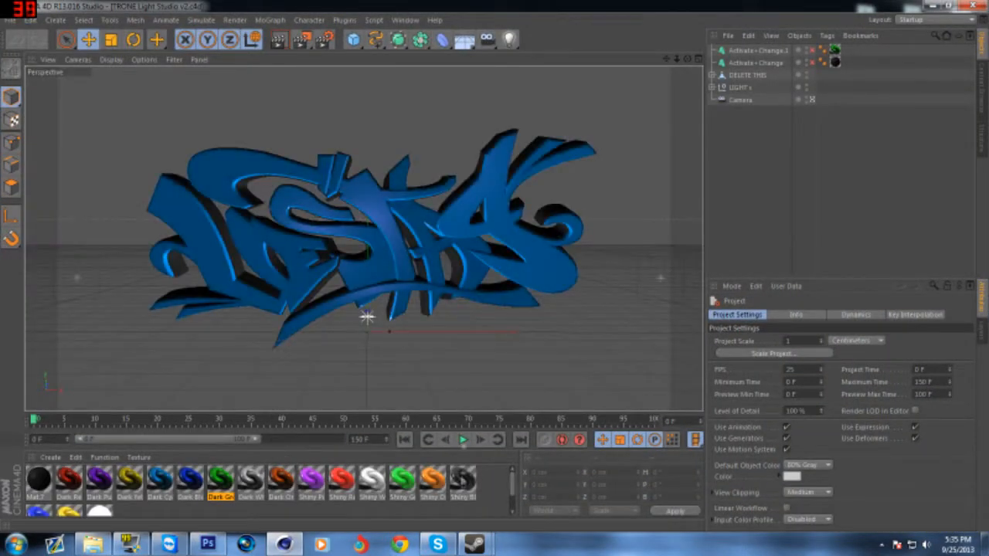
Delete the placeholder graffiti lettering object named DELETE THIS from the scene.
{"action": "left_click", "coordinate": [291, 272]}
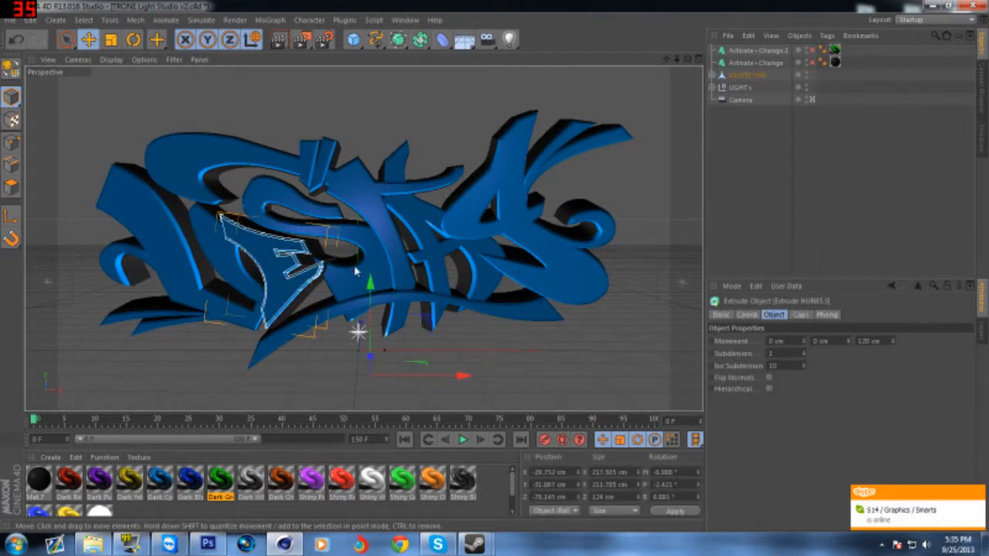
{"action": "left_click", "coordinate": [470, 218]}
{"action": "left_click", "coordinate": [763, 75]}
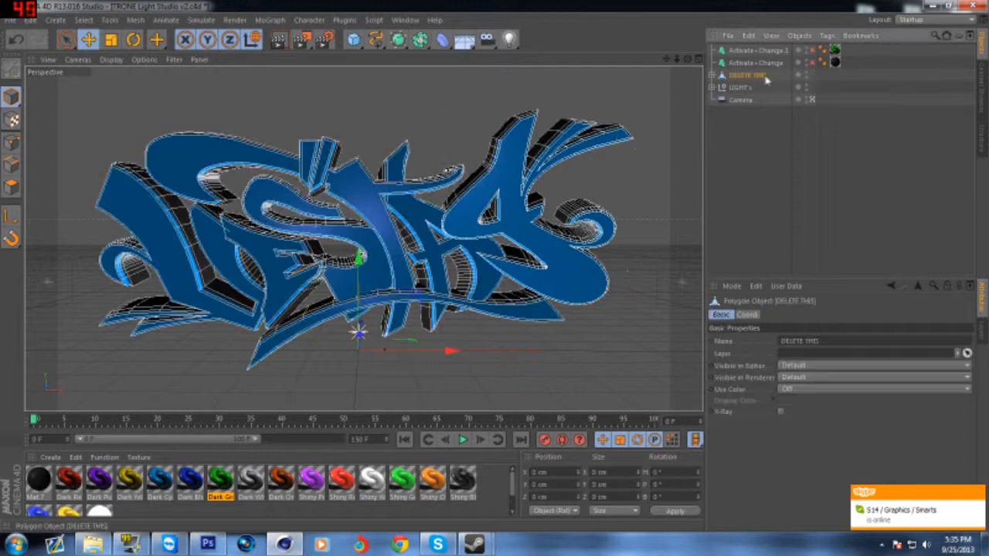
{"action": "key", "text": "Delete"}
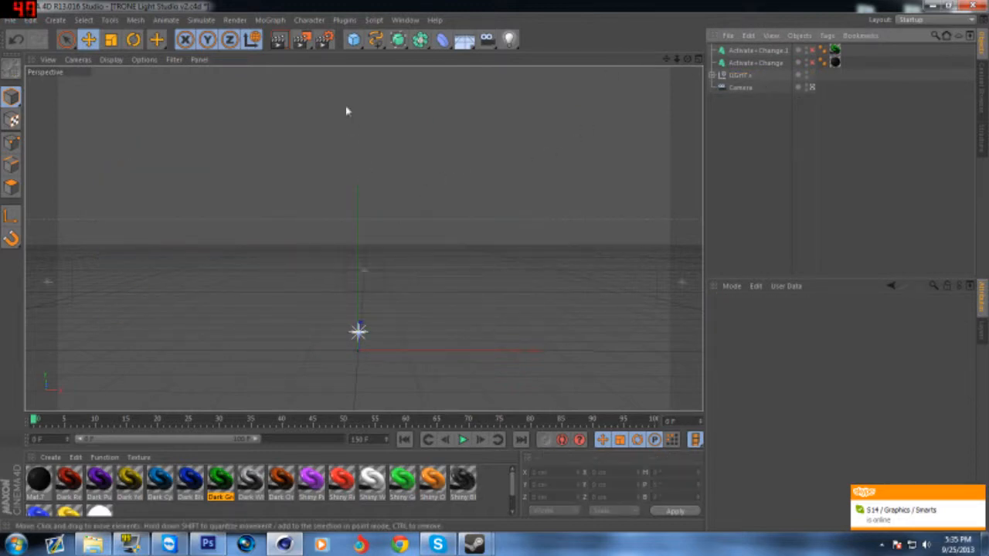
{"action": "left_click", "coordinate": [271, 21]}
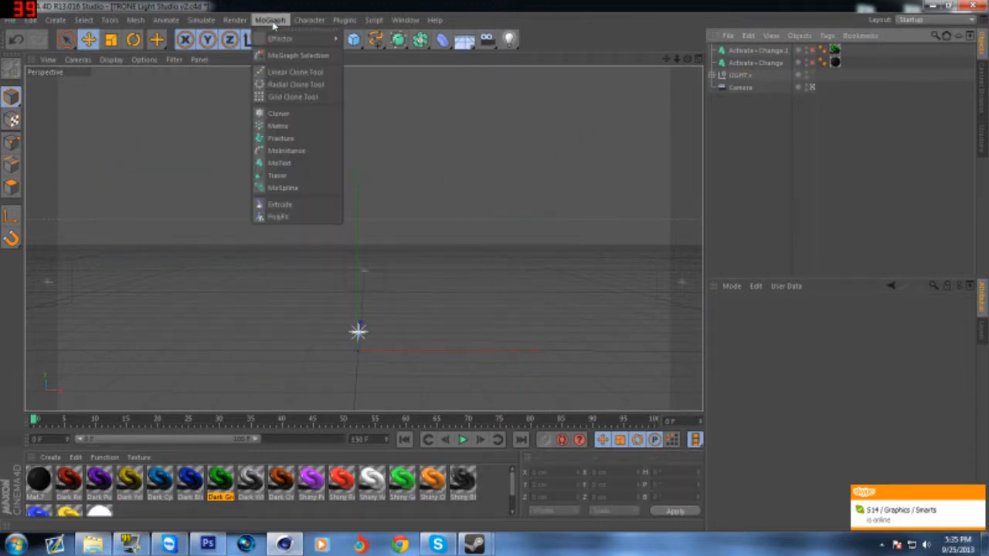
{"action": "left_click", "coordinate": [271, 21]}
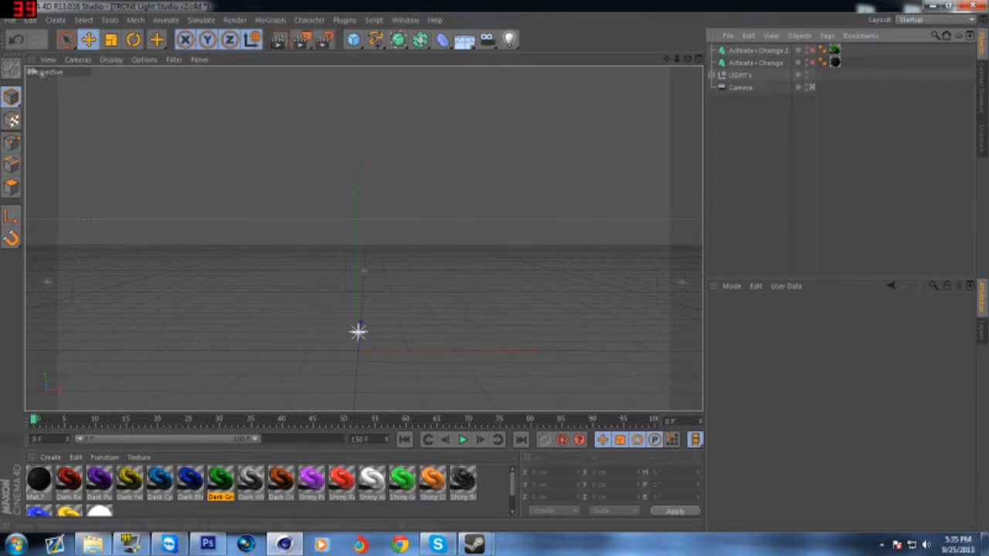
Open FaZe.ai from the GFX > SoaR Studios > Clan Logo Paths folder on the desktop, accepting the import settings.
{"action": "left_click", "coordinate": [10, 20]}
{"action": "left_click", "coordinate": [26, 65]}
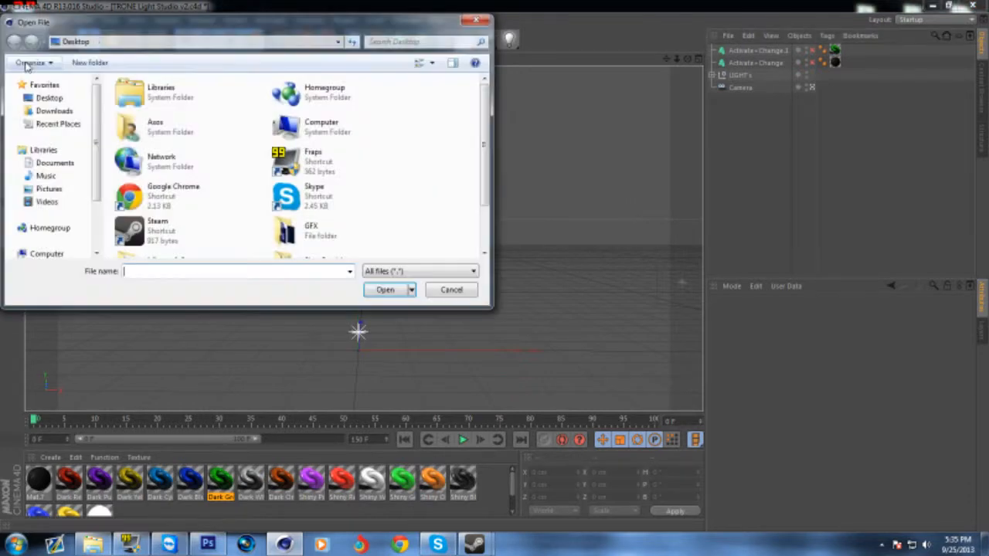
{"action": "scroll", "coordinate": [446, 195], "scroll_direction": "down", "scroll_amount": 2}
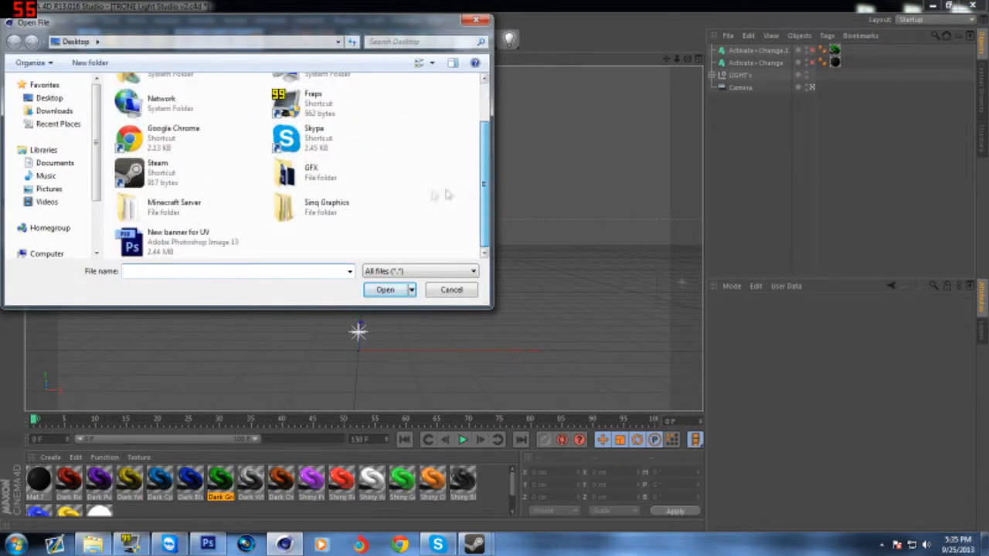
{"action": "double_click", "coordinate": [313, 177]}
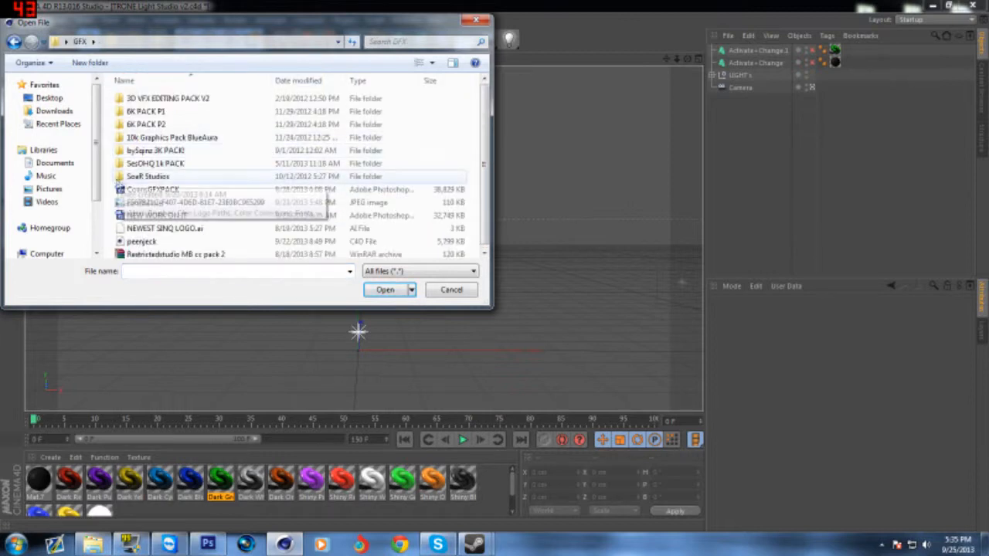
{"action": "double_click", "coordinate": [151, 177]}
{"action": "left_click", "coordinate": [163, 113]}
{"action": "double_click", "coordinate": [163, 114]}
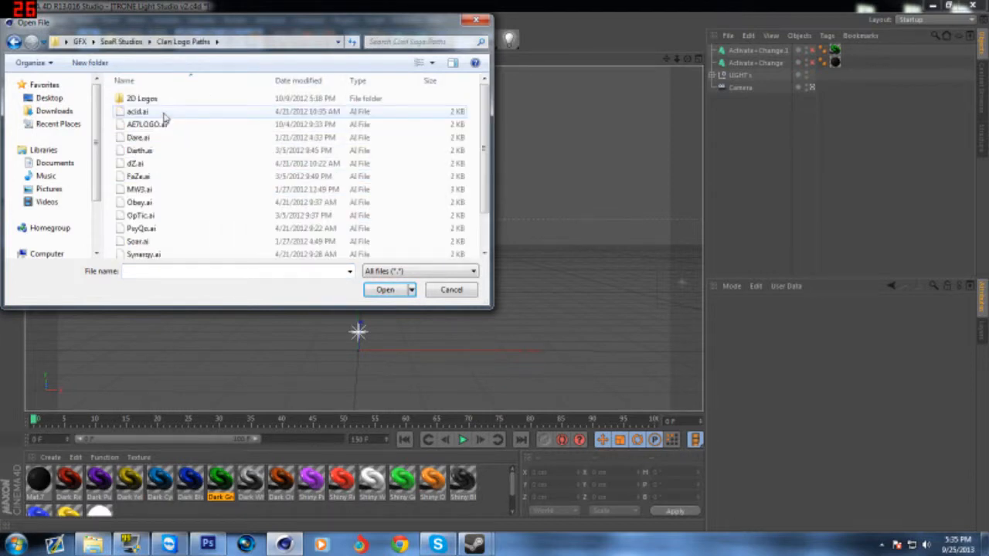
{"action": "mouse_move", "coordinate": [487, 162]}
{"action": "left_mouse_down"}
{"action": "mouse_move", "coordinate": [488, 193]}
{"action": "mouse_move", "coordinate": [488, 143]}
{"action": "left_mouse_up"}
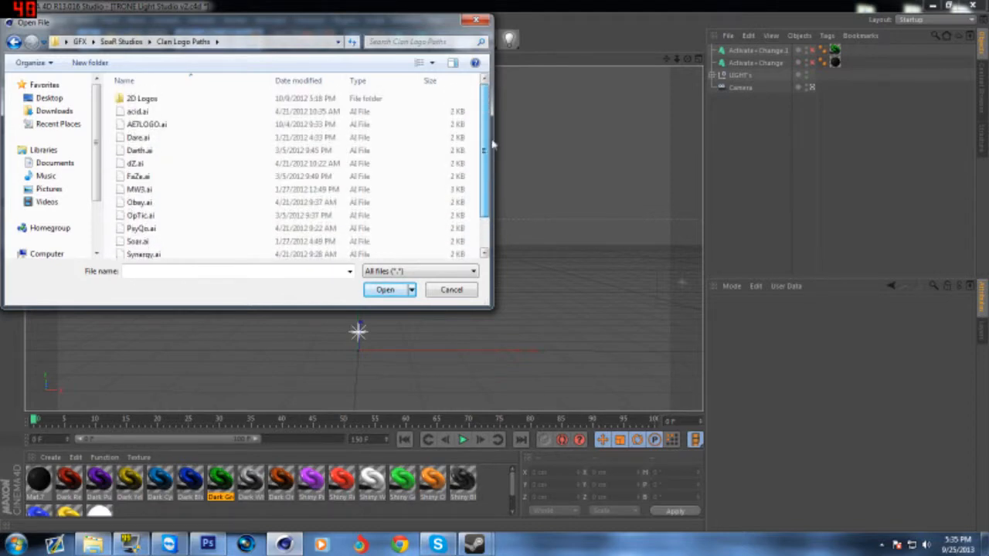
{"action": "double_click", "coordinate": [189, 176]}
{"action": "left_click", "coordinate": [147, 287]}
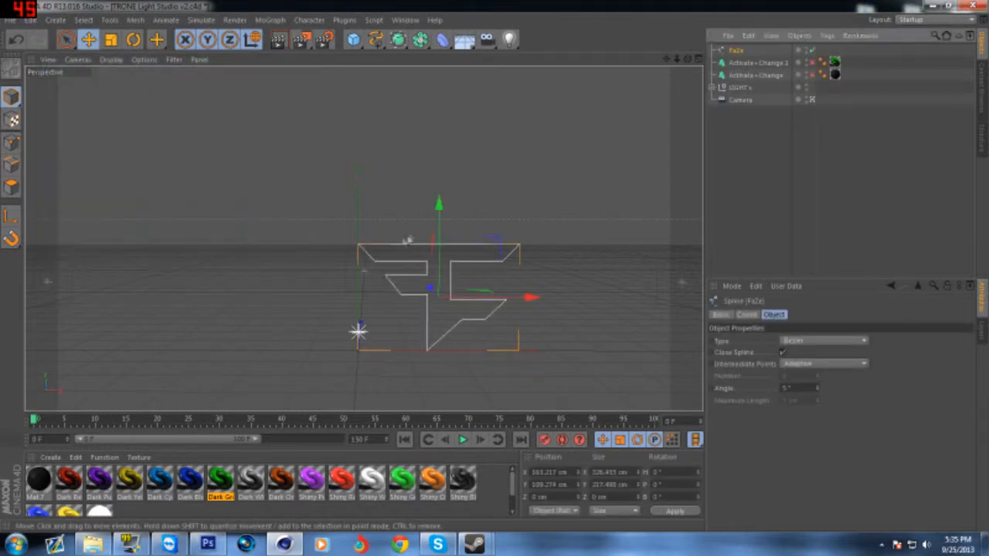
Move the FaZe spline to about X -2.5 cm and Y 110 cm, roughly centred over the world origin.
{"action": "left_click_drag", "start_coordinate": [487, 301], "coordinate": [402, 302]}
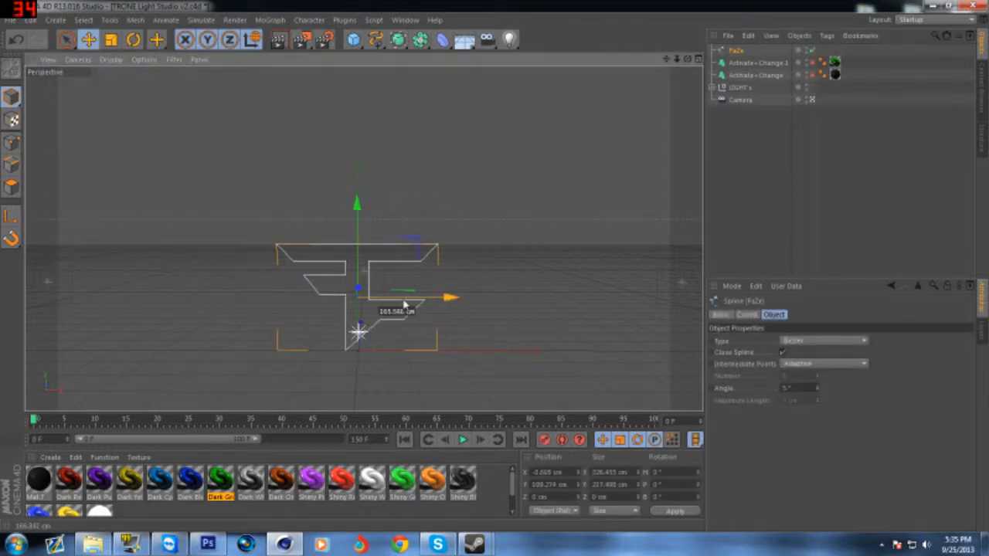
{"action": "left_click_drag", "start_coordinate": [360, 203], "coordinate": [366, 226]}
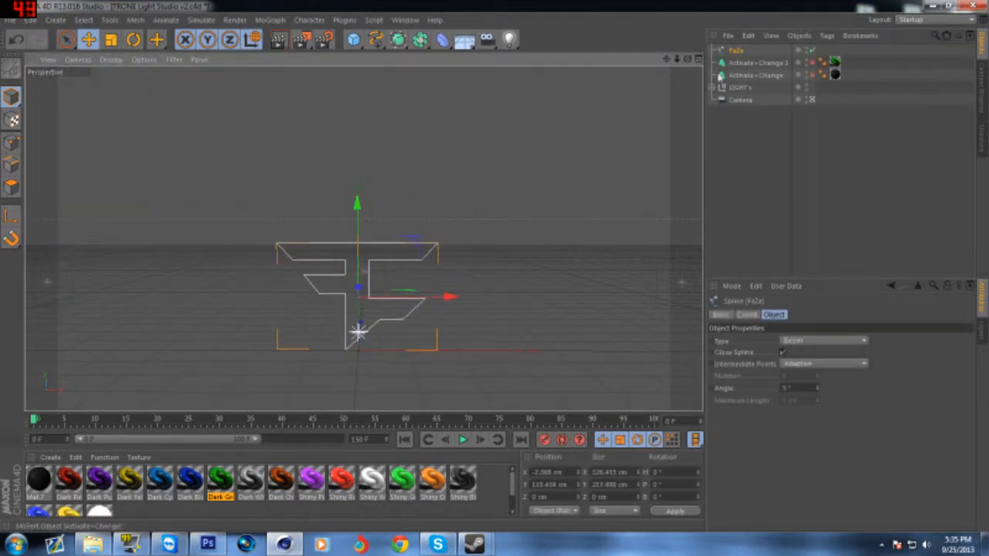
{"action": "left_click_drag", "start_coordinate": [687, 60], "coordinate": [688, 44]}
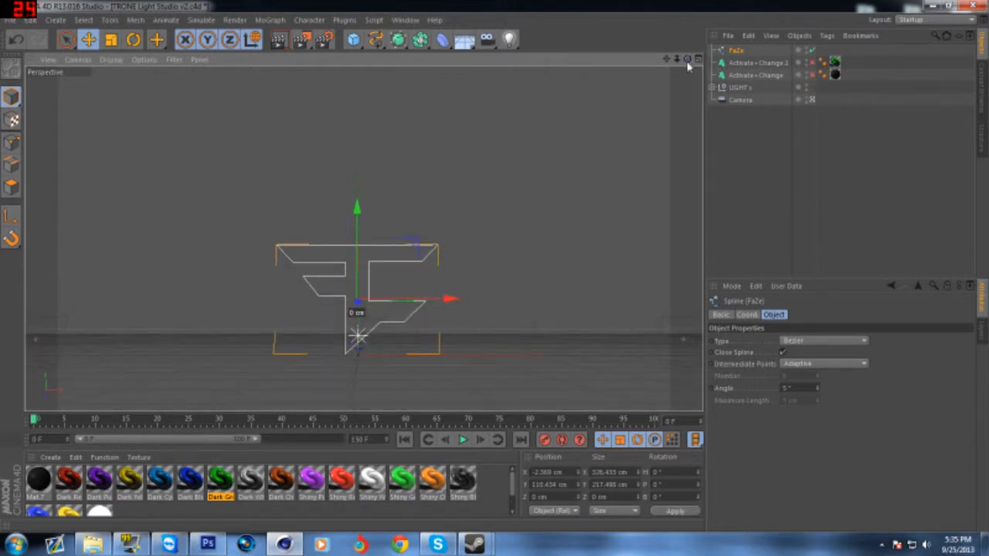
Add an Extrude NURBS object and make the FaZe spline its child.
{"action": "left_click_drag", "start_coordinate": [405, 43], "coordinate": [520, 56]}
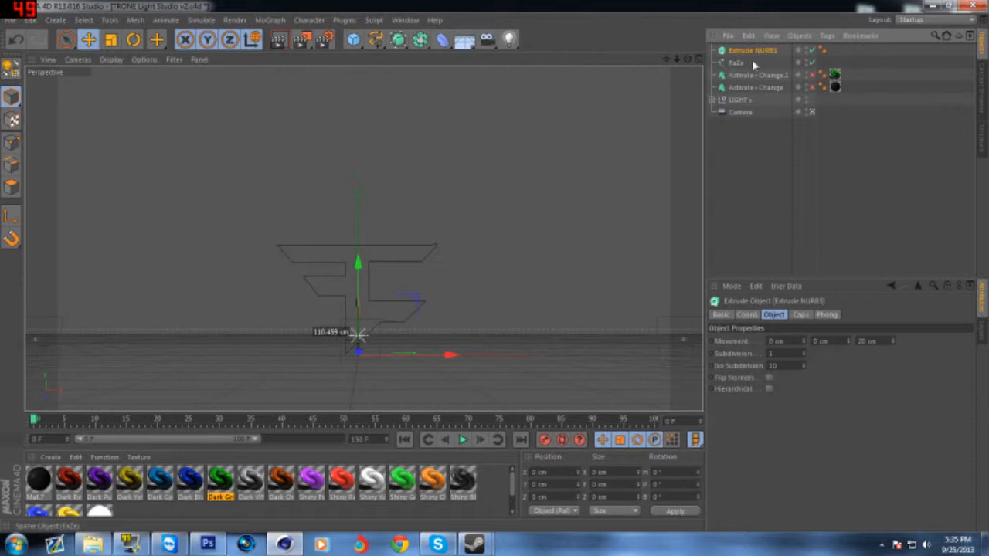
{"action": "left_click_drag", "start_coordinate": [748, 53], "coordinate": [747, 51]}
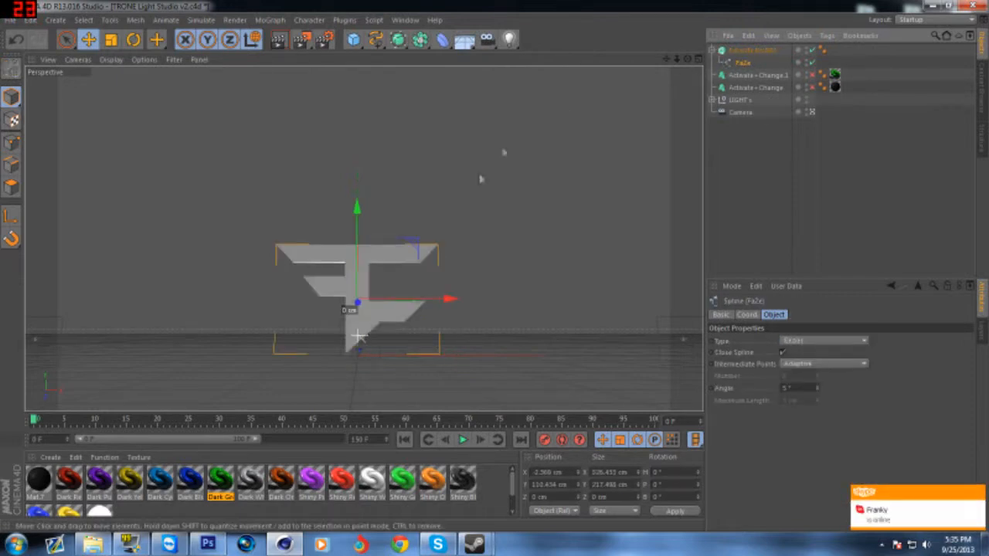
{"action": "left_click", "coordinate": [344, 19]}
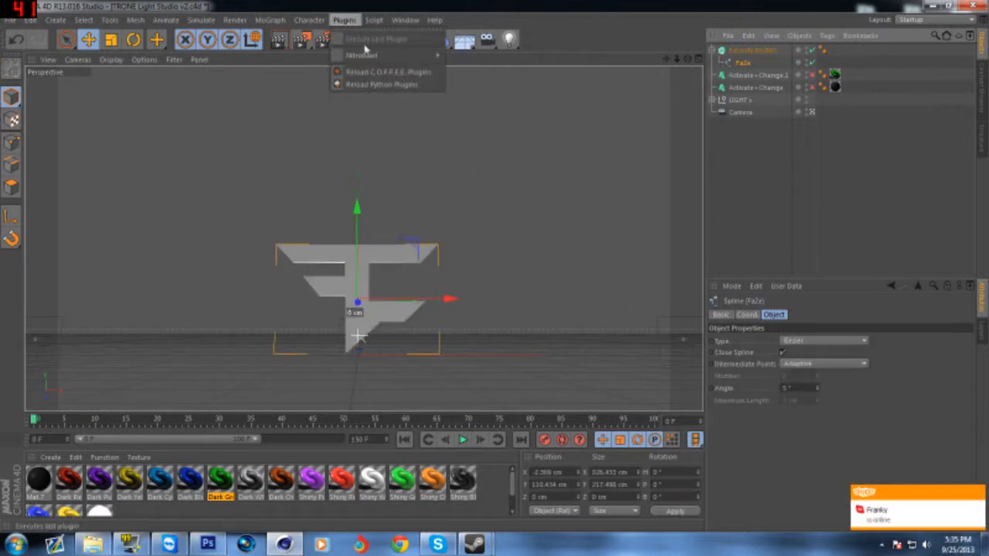
{"action": "mouse_move", "coordinate": [363, 55]}
{"action": "left_click", "coordinate": [519, 6]}
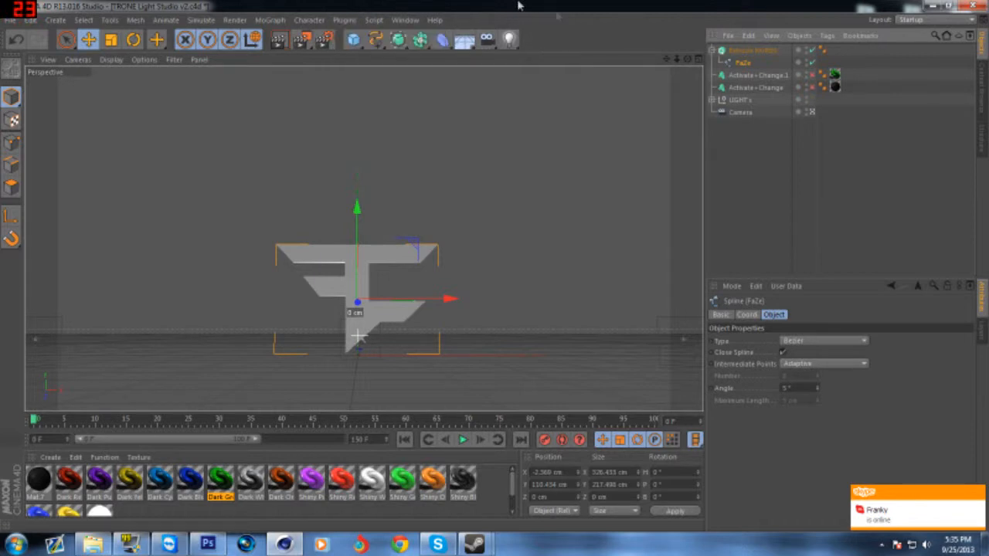
Move the Extrude NURBS to about X 11 cm and set its Z movement to 80 cm.
{"action": "left_click", "coordinate": [750, 52]}
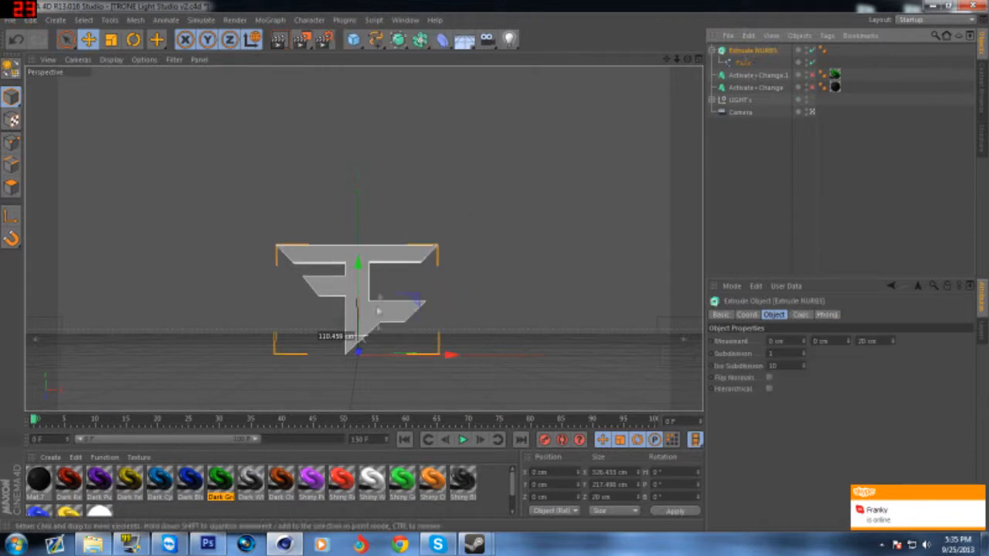
{"action": "left_click_drag", "start_coordinate": [386, 353], "coordinate": [396, 357]}
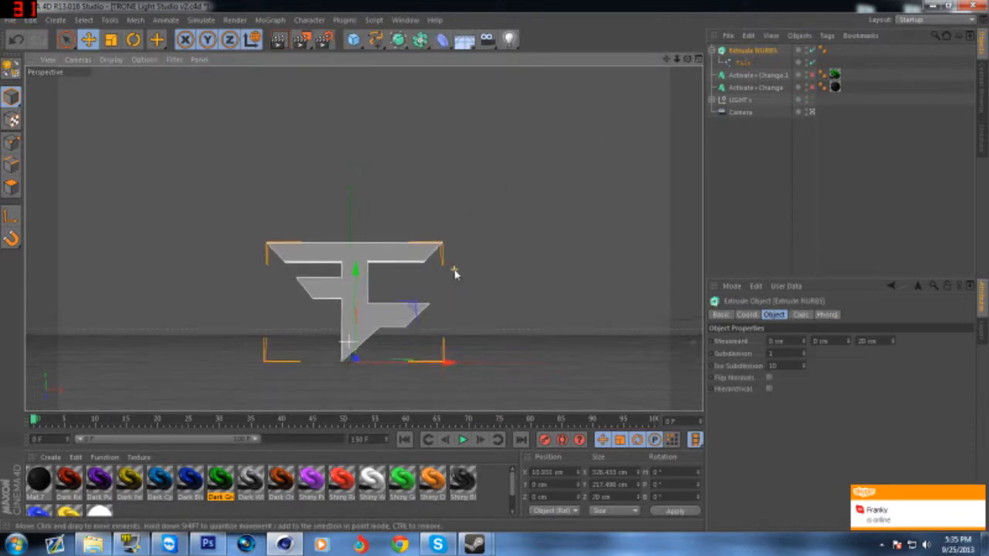
{"action": "left_click_drag", "start_coordinate": [687, 59], "coordinate": [720, 69]}
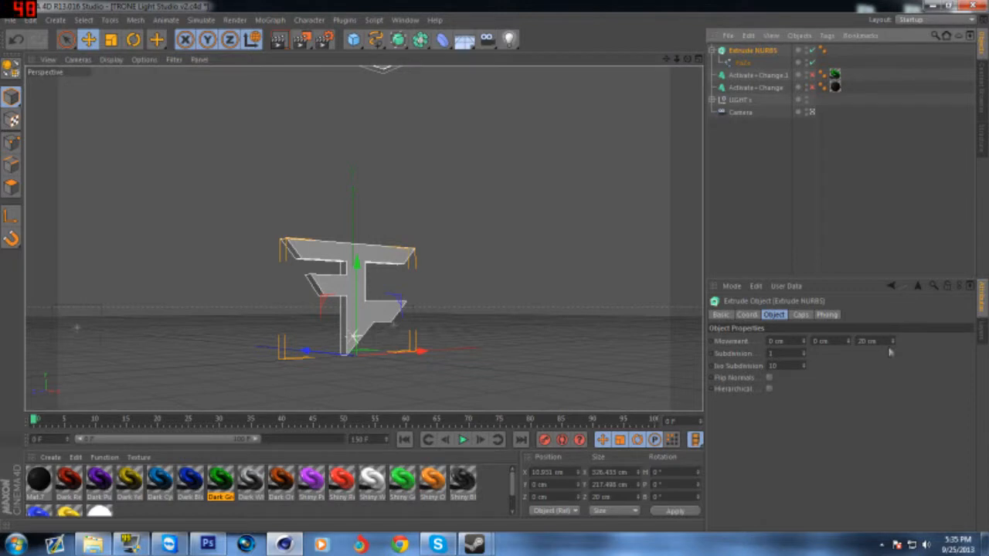
{"action": "left_click_drag", "start_coordinate": [893, 341], "coordinate": [894, 267]}
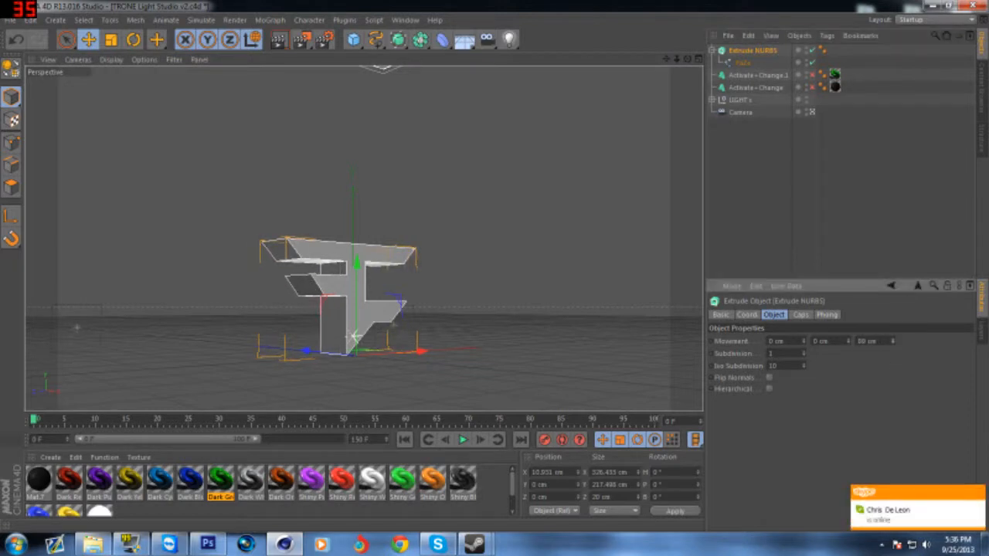
{"action": "key", "text": "Return"}
Load the Concrete material preset from the Grunge group of Xan's 1.2k Materials and apply it to the extruded logo.
{"action": "mouse_move", "coordinate": [541, 236]}
{"action": "left_mouse_down", "text": "alt"}
{"action": "mouse_move", "coordinate": [325, 232]}
{"action": "mouse_move", "coordinate": [545, 235]}
{"action": "mouse_move", "coordinate": [540, 219]}
{"action": "left_mouse_up", "text": "alt"}
{"action": "left_click", "coordinate": [51, 457]}
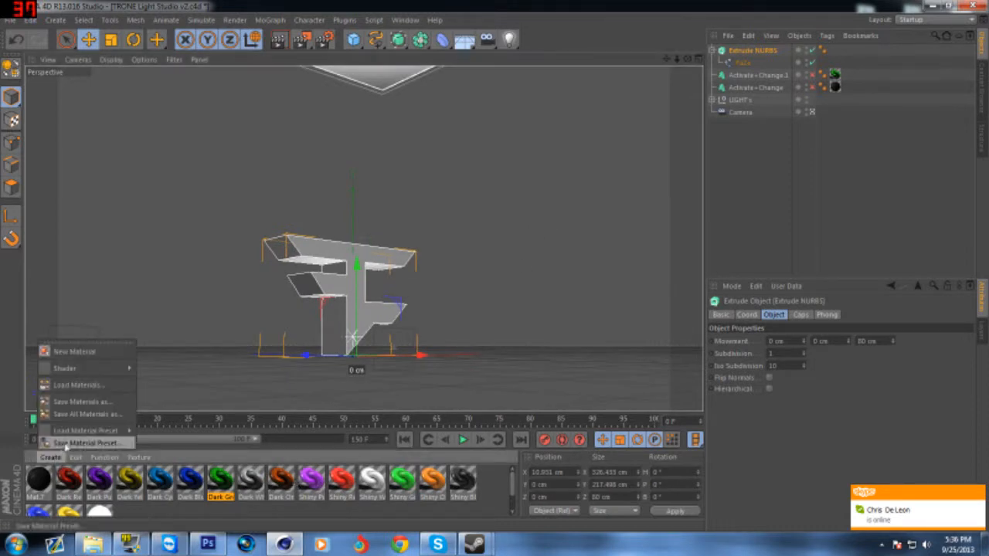
{"action": "mouse_move", "coordinate": [76, 435]}
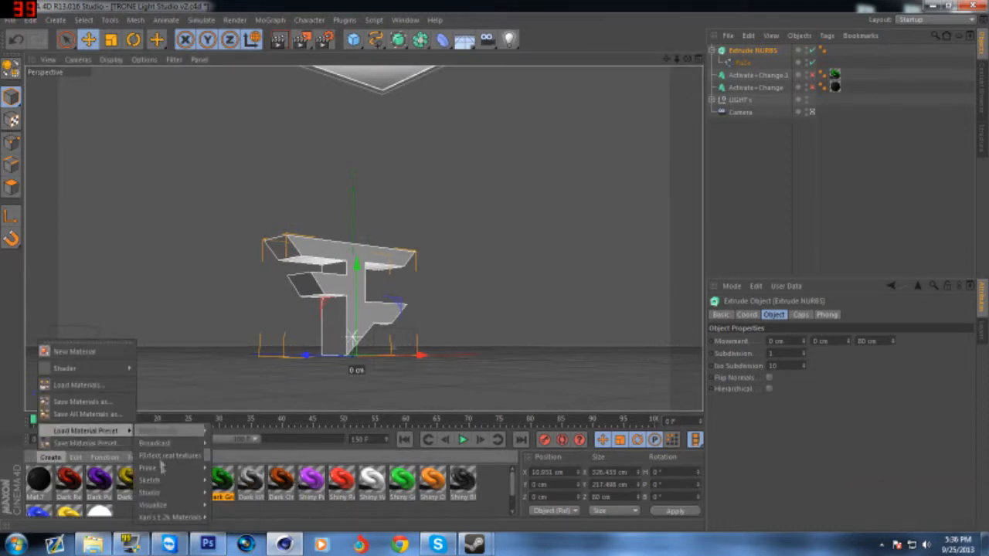
{"action": "mouse_move", "coordinate": [172, 518]}
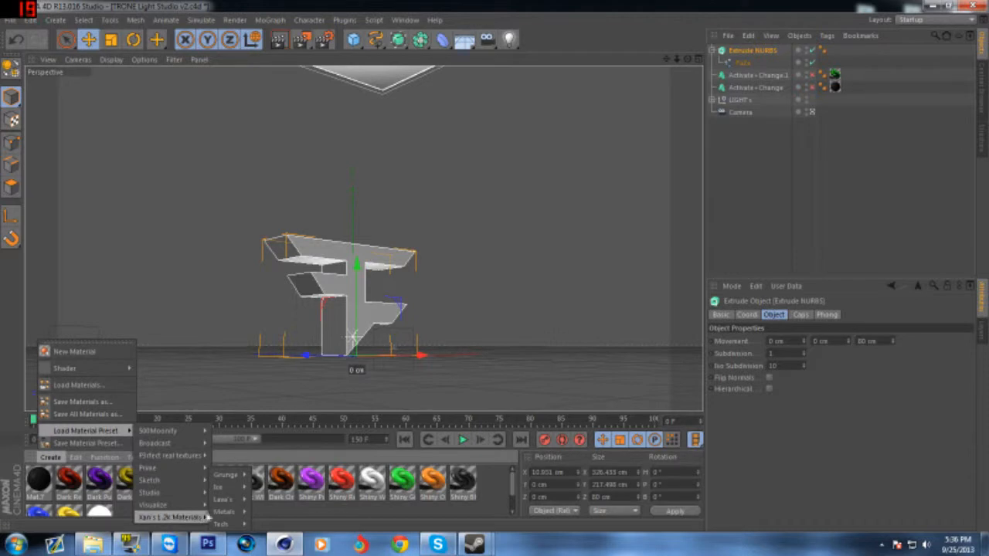
{"action": "mouse_move", "coordinate": [227, 476]}
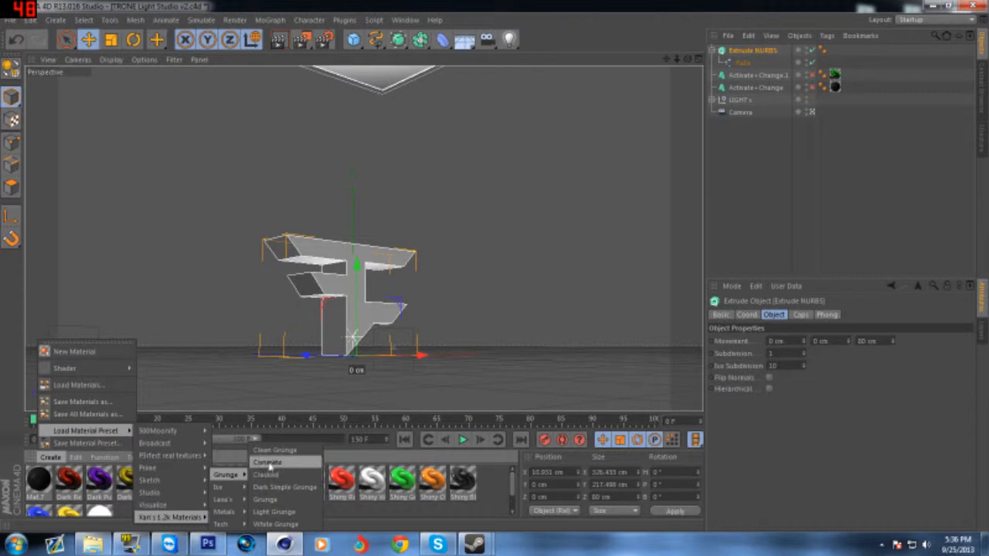
{"action": "left_click", "coordinate": [263, 462]}
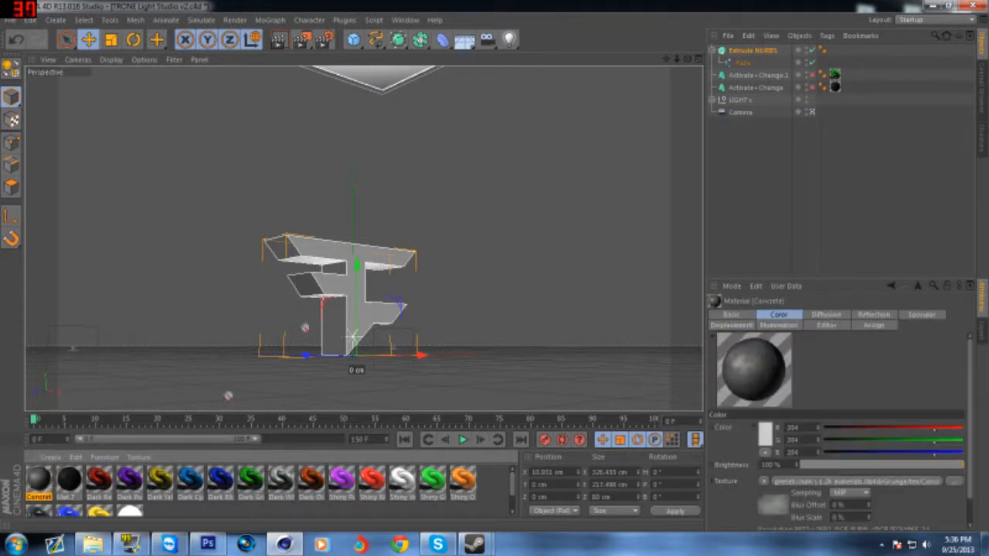
{"action": "left_click_drag", "start_coordinate": [345, 304], "coordinate": [347, 303]}
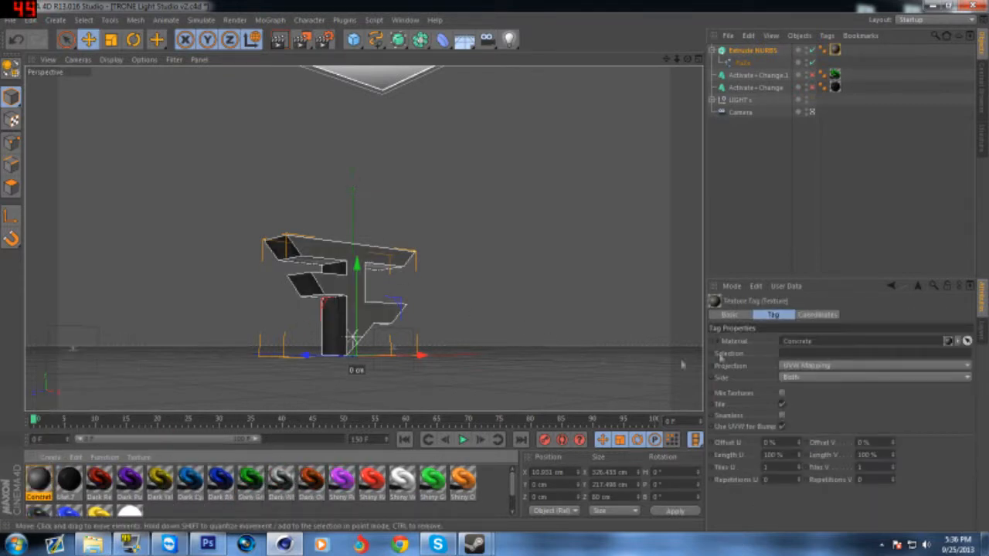
Render the scene to preview the concrete logo, and return to the normal view.
{"action": "left_click", "coordinate": [301, 42]}
{"action": "left_click", "coordinate": [263, 191]}
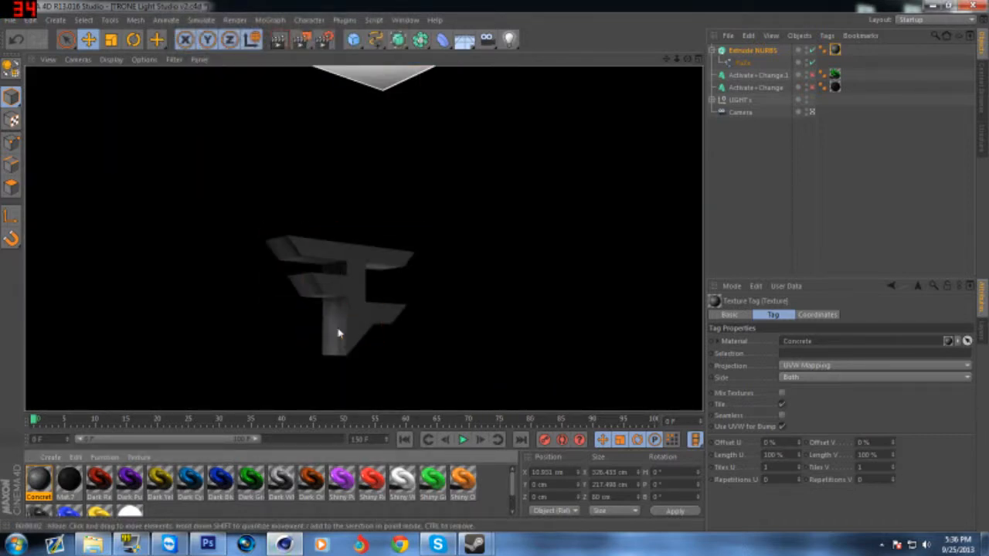
{"action": "left_click", "coordinate": [352, 292]}
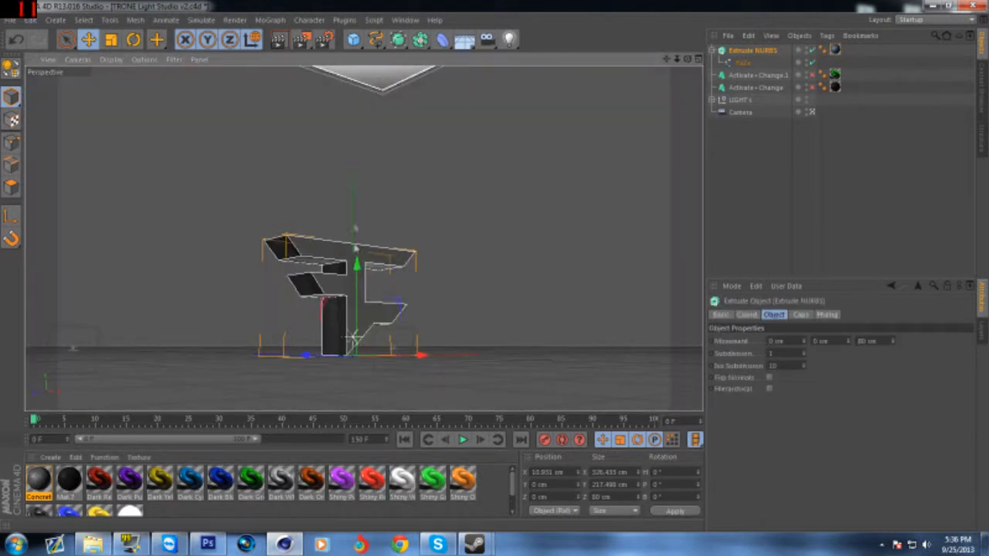
Set the projection of the Extrude NURBS's concrete texture tag to Cubic.
{"action": "left_click", "coordinate": [378, 77]}
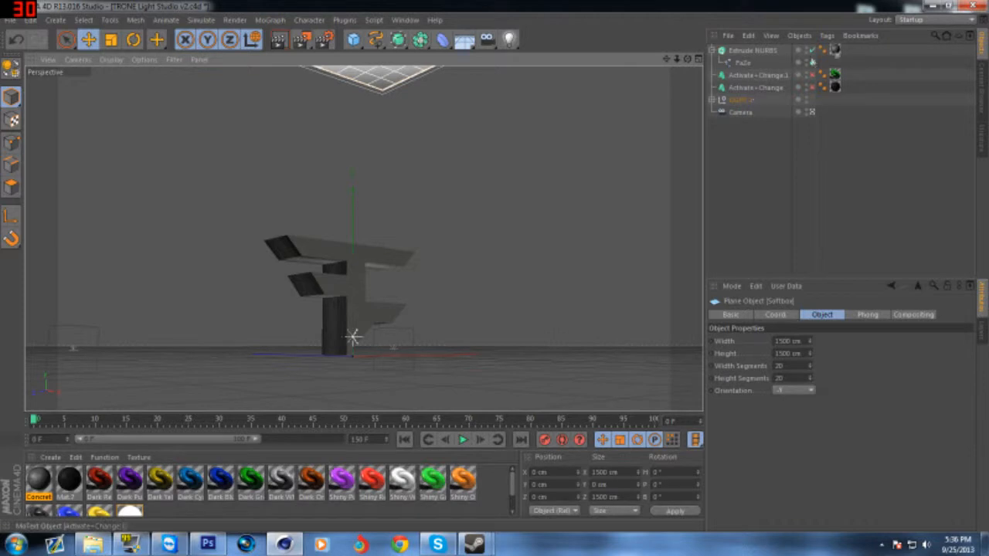
{"action": "left_click", "coordinate": [834, 49]}
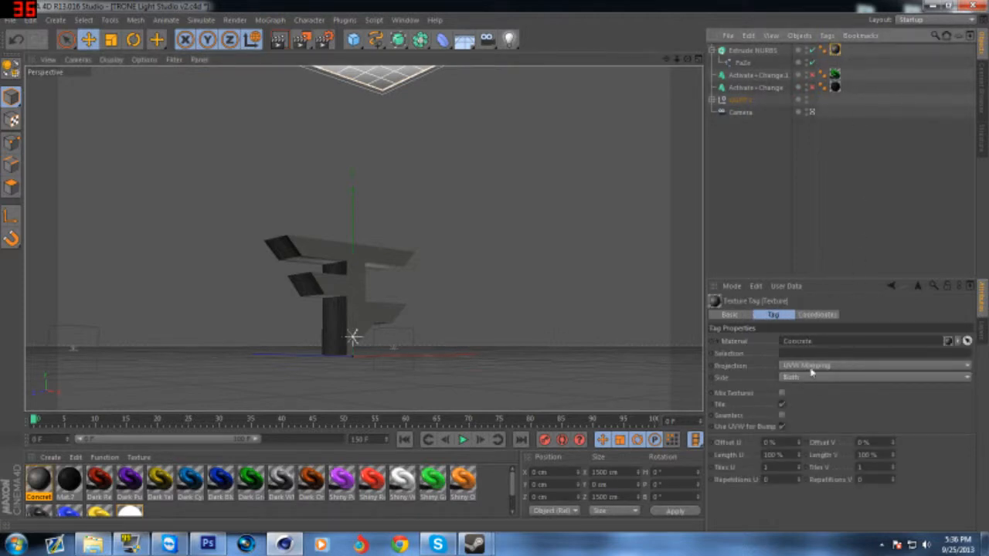
{"action": "left_click", "coordinate": [811, 367]}
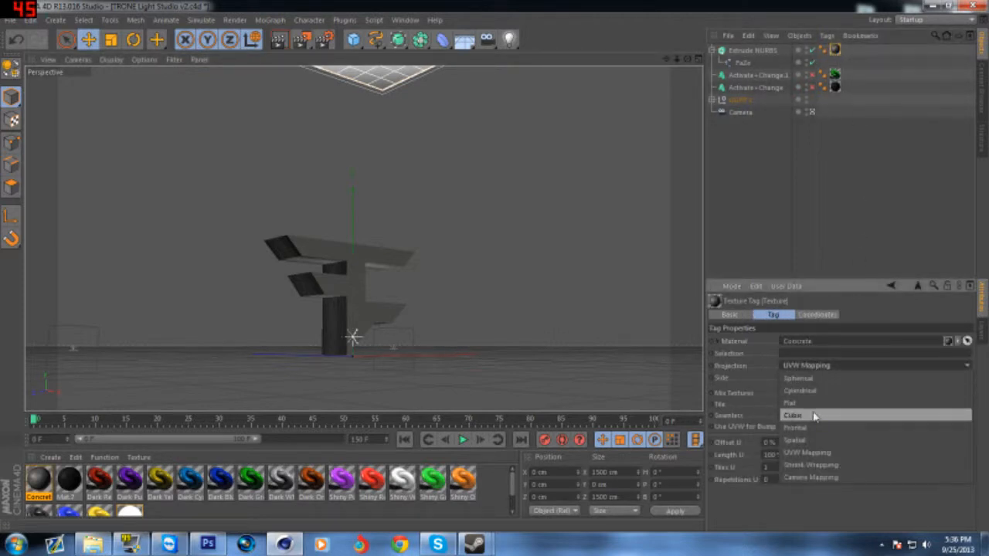
{"action": "left_click", "coordinate": [813, 416]}
Try the Flat and Frontal projections on the concrete texture, and return it to Cubic.
{"action": "left_click", "coordinate": [808, 376]}
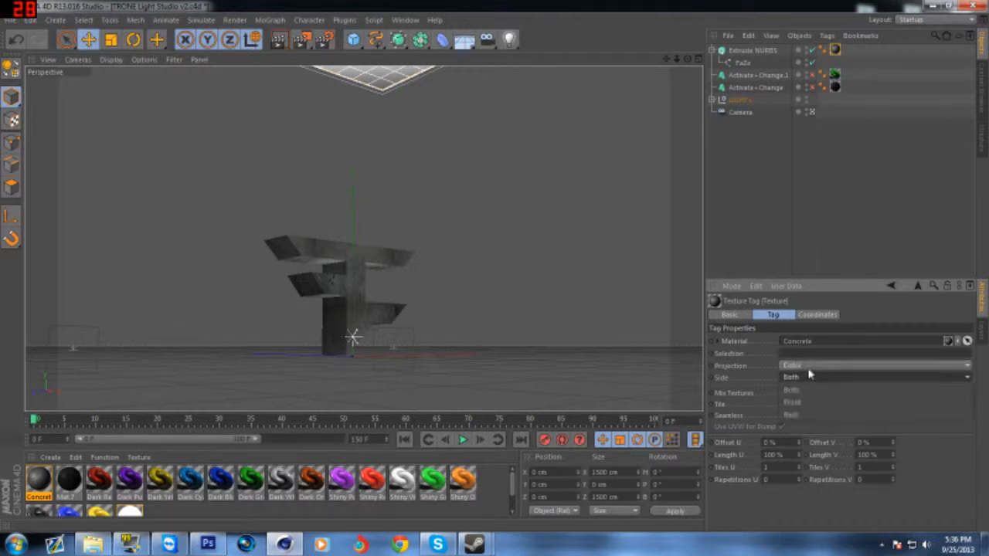
{"action": "left_click", "coordinate": [808, 366]}
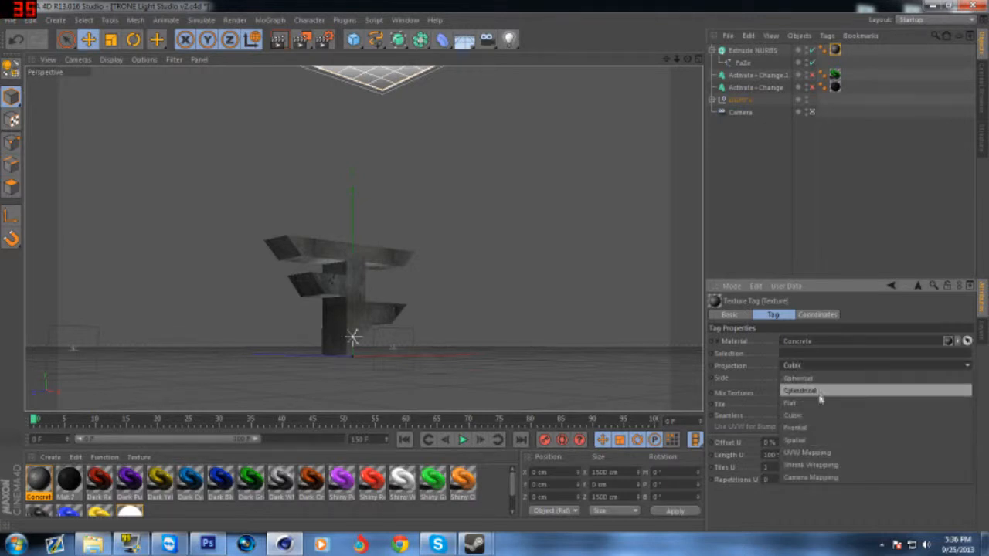
{"action": "left_click", "coordinate": [817, 403]}
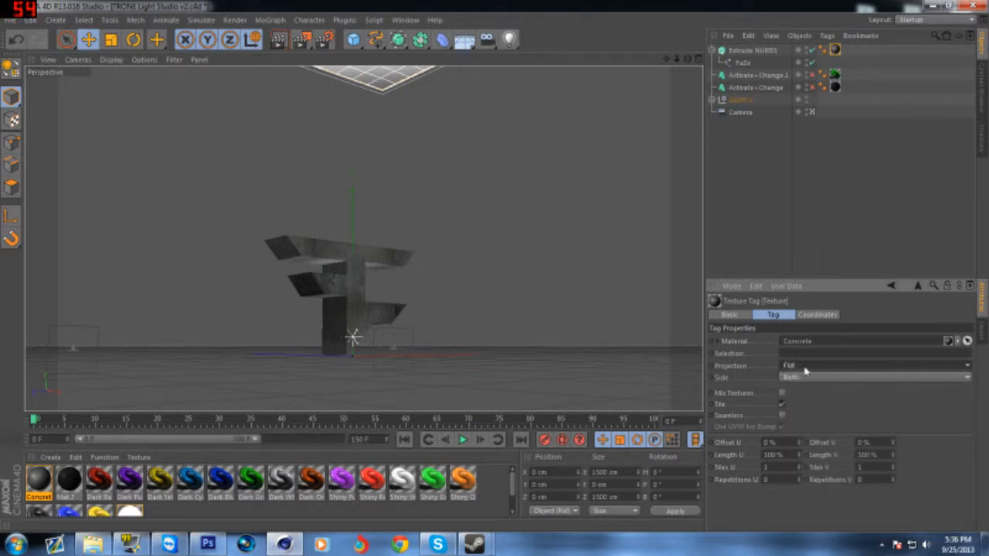
{"action": "left_click", "coordinate": [799, 367]}
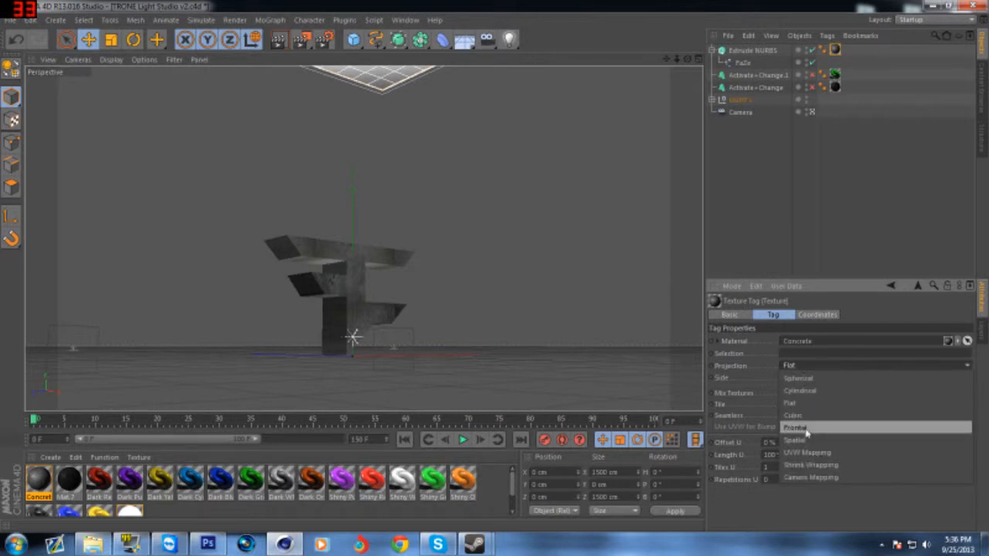
{"action": "left_click", "coordinate": [806, 428]}
{"action": "left_click", "coordinate": [802, 368]}
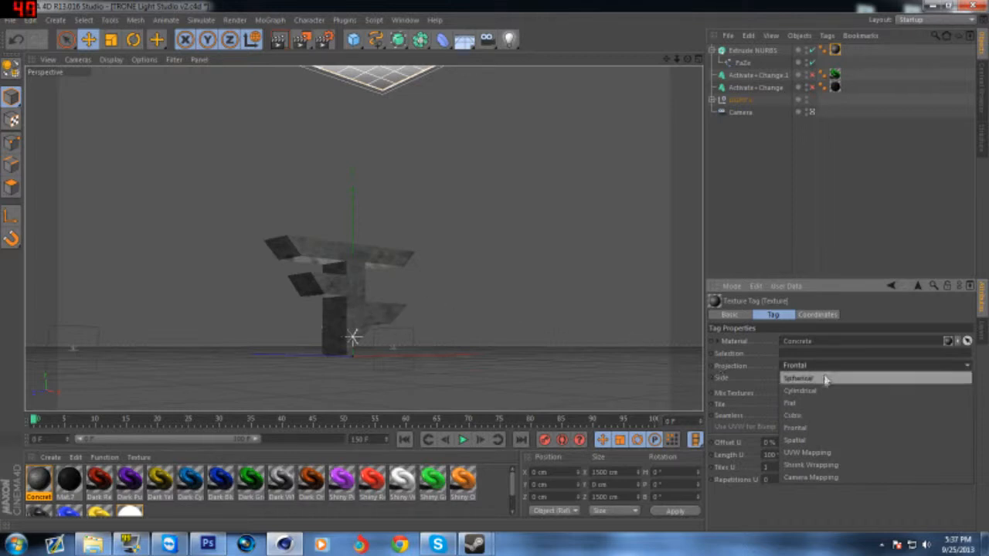
{"action": "left_click", "coordinate": [808, 415]}
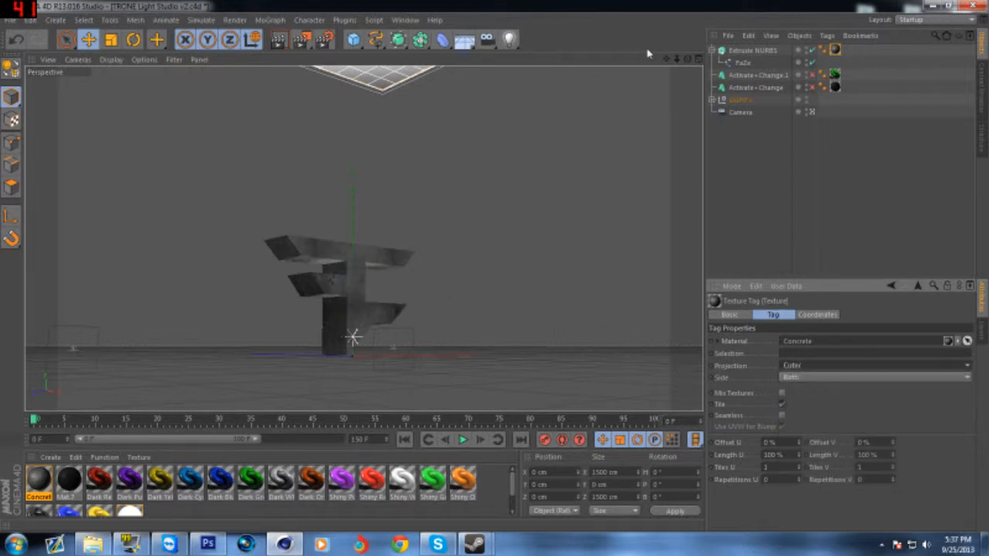
Render the logo from another angle to check the cubic concrete mapping, and return to the normal view.
{"action": "left_click_drag", "start_coordinate": [687, 59], "coordinate": [654, 62]}
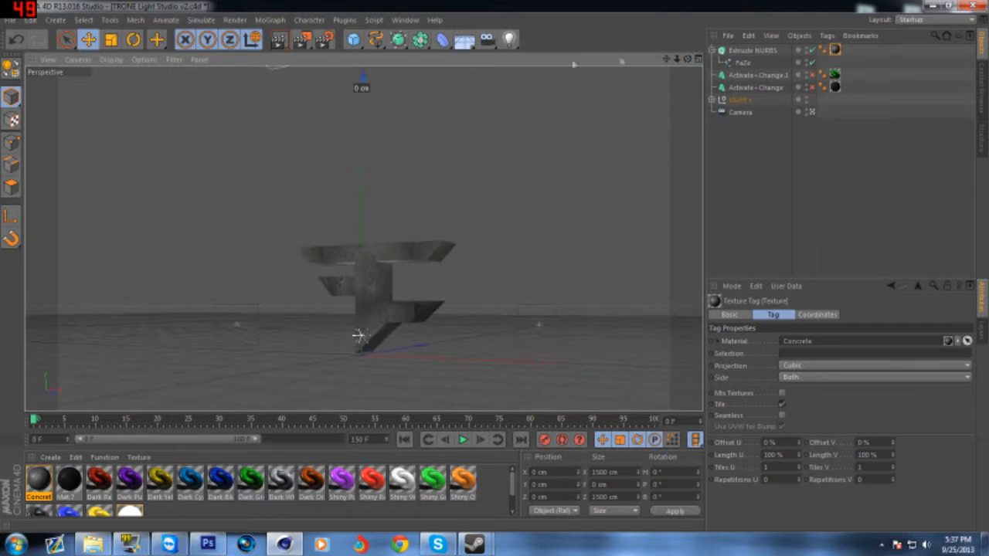
{"action": "left_click", "coordinate": [293, 44]}
{"action": "left_click", "coordinate": [269, 194]}
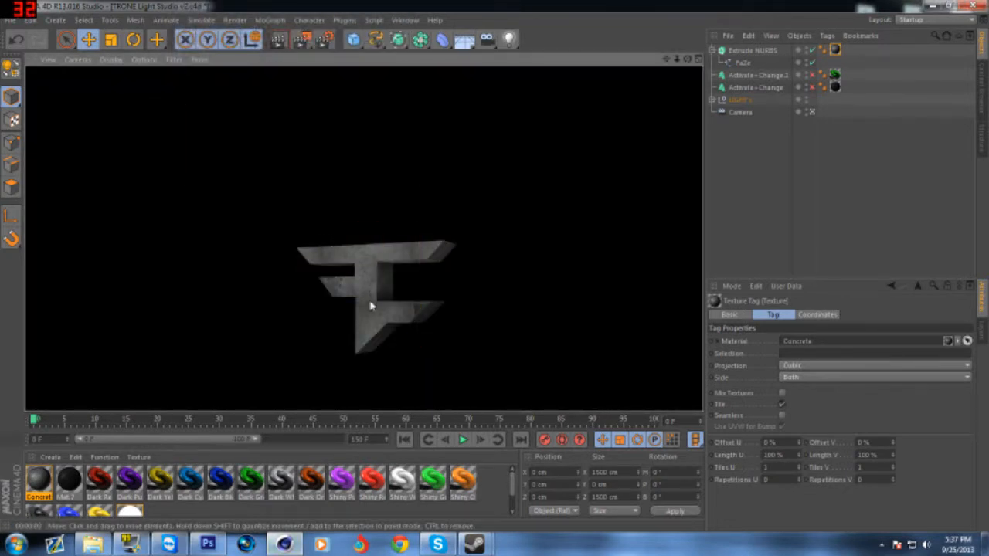
{"action": "left_click", "coordinate": [407, 319]}
{"action": "left_click_drag", "start_coordinate": [489, 304], "coordinate": [661, 266], "text": "alt"}
Duplicate the Extrude NURBS together with its FaZe spline.
{"action": "left_click", "coordinate": [745, 52]}
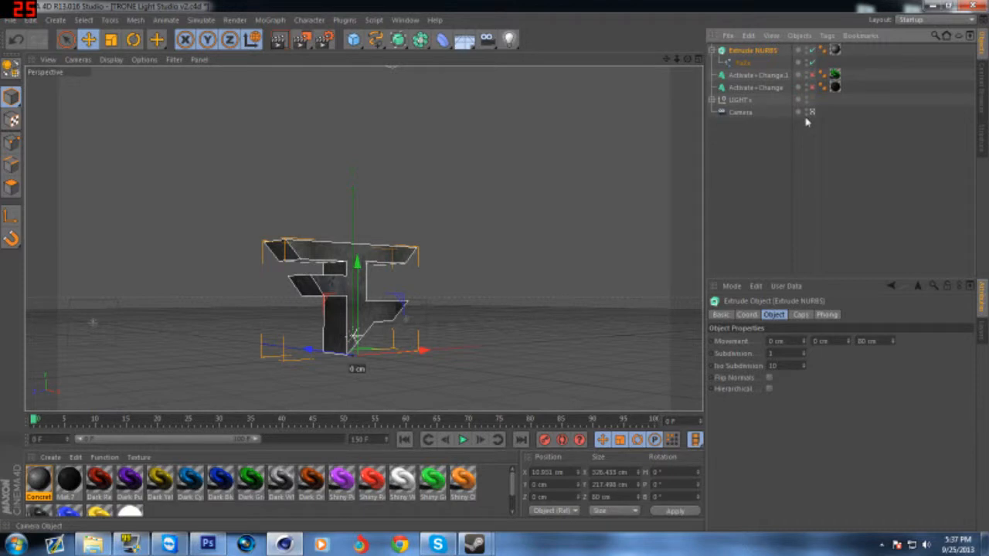
{"action": "key", "text": "ctrl+c"}
{"action": "key", "text": "ctrl+v"}
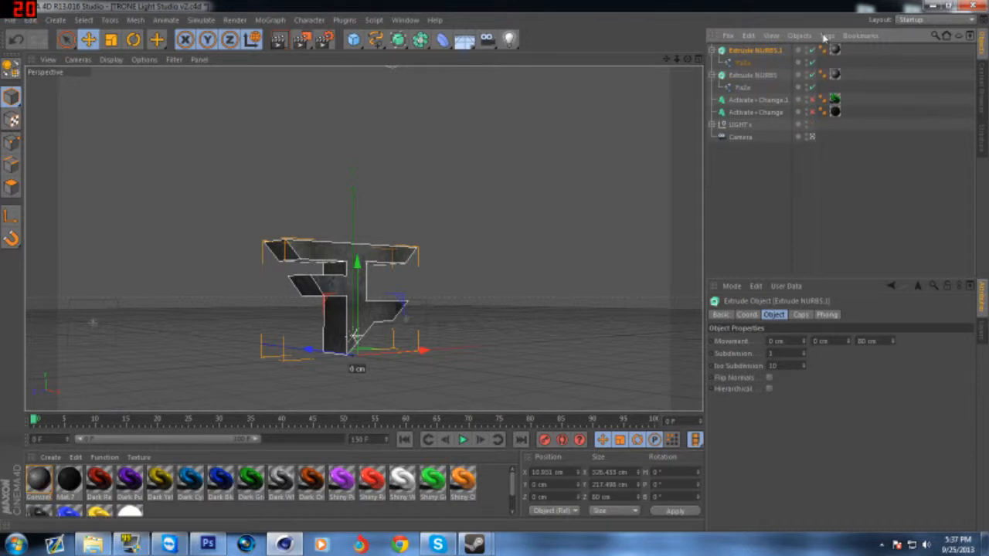
{"action": "left_click", "coordinate": [440, 544]}
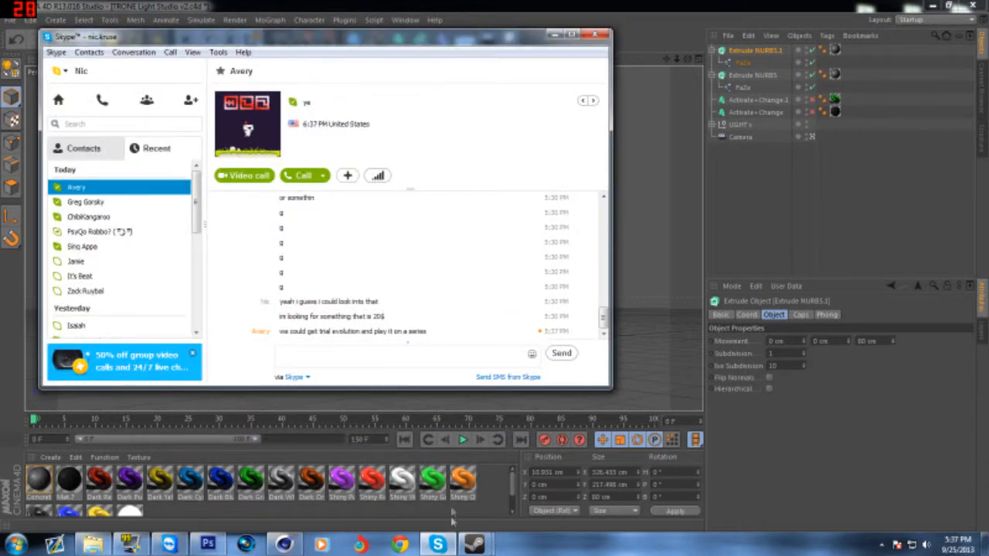
{"action": "left_click", "coordinate": [437, 544]}
{"action": "left_click", "coordinate": [353, 335]}
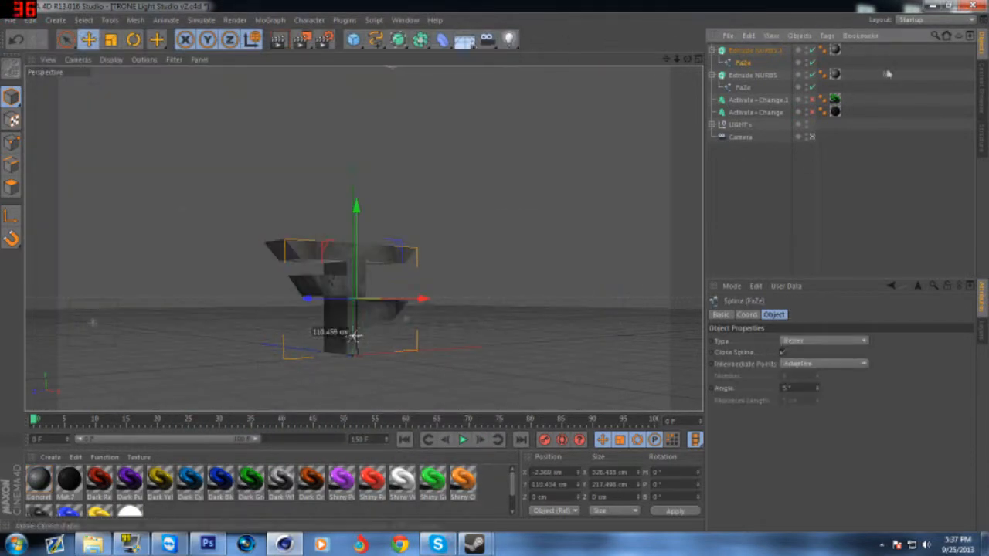
{"action": "left_click", "coordinate": [355, 336]}
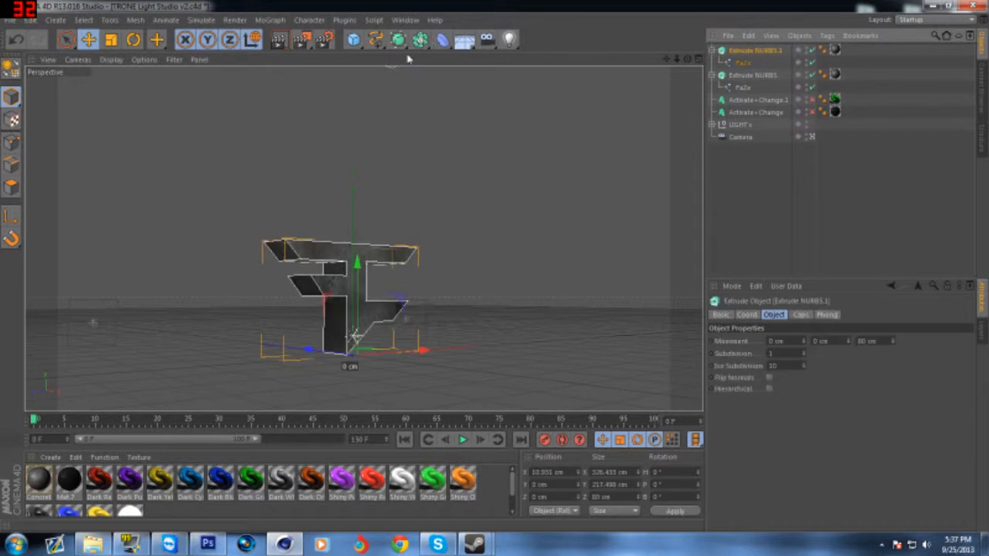
{"action": "left_click", "coordinate": [398, 40]}
{"action": "left_click", "coordinate": [404, 6]}
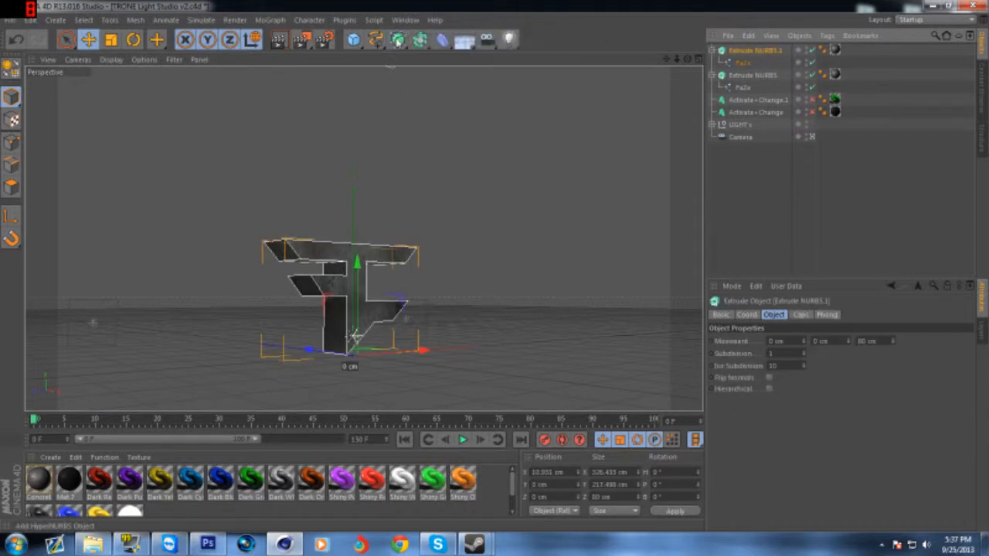
Fracture the duplicated Extrude NURBS into 250 medium-quality pieces with NitroBlast Main, allowing the plugin's unverified program to run.
{"action": "left_click", "coordinate": [344, 19]}
{"action": "mouse_move", "coordinate": [379, 56]}
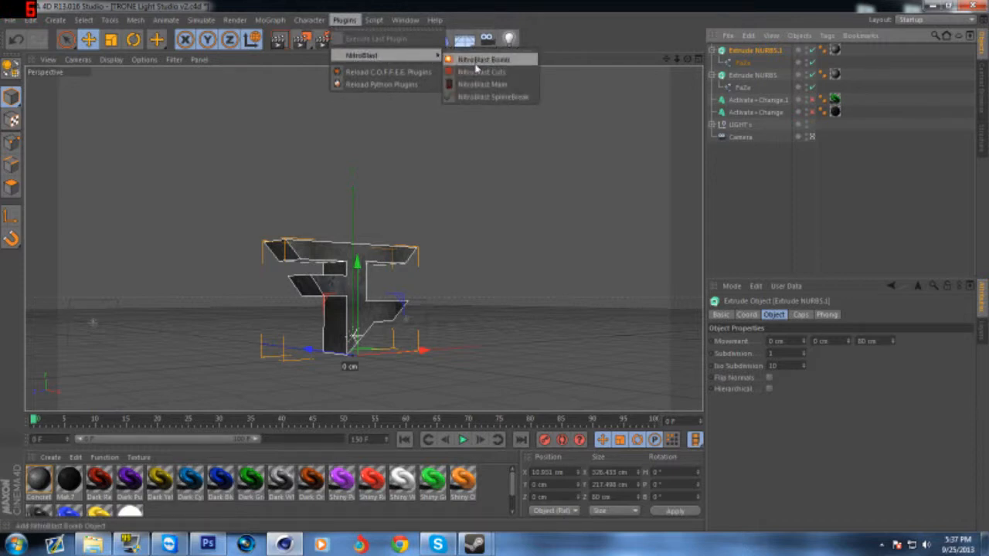
{"action": "left_click", "coordinate": [480, 83]}
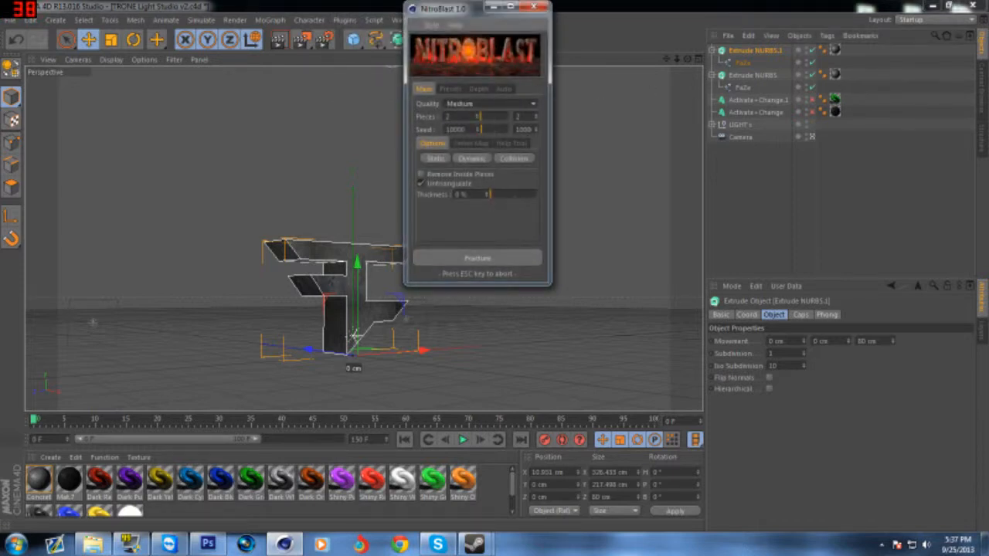
{"action": "left_click", "coordinate": [477, 117]}
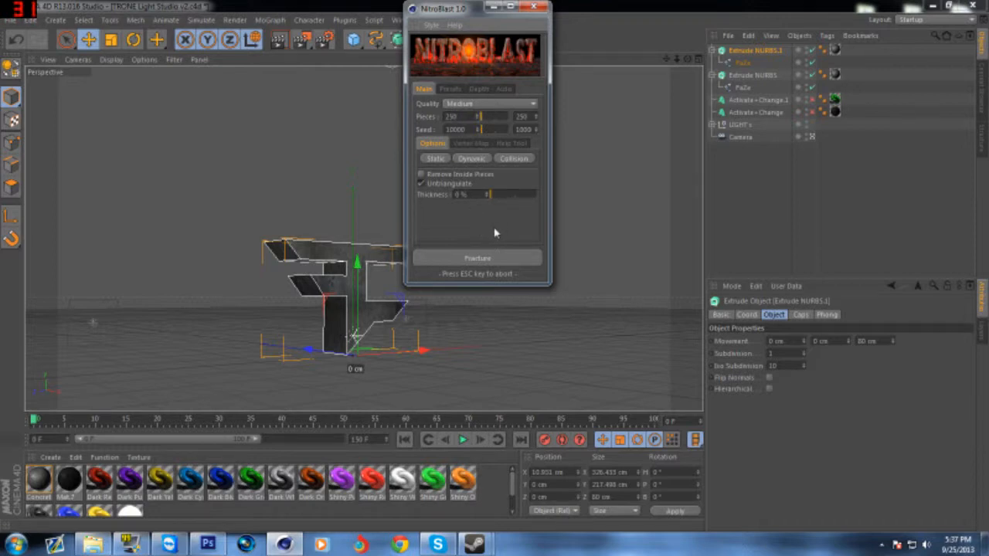
{"action": "left_click", "coordinate": [494, 258]}
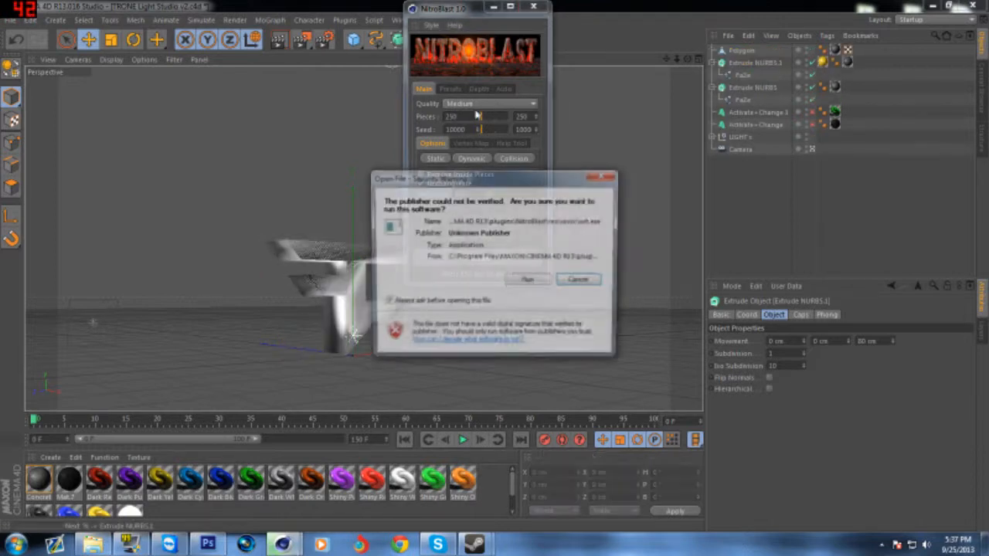
{"action": "left_click", "coordinate": [529, 281]}
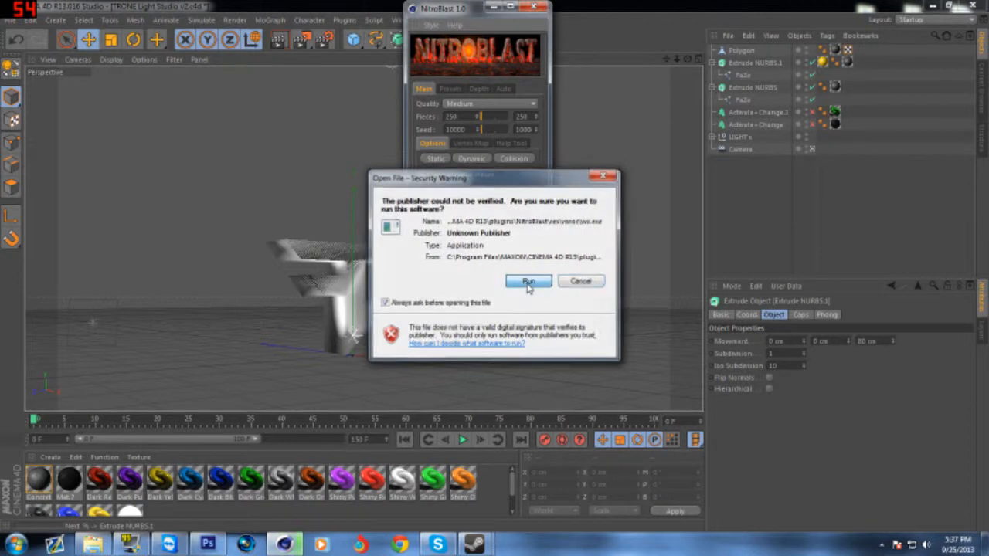
{"action": "left_click", "coordinate": [527, 282]}
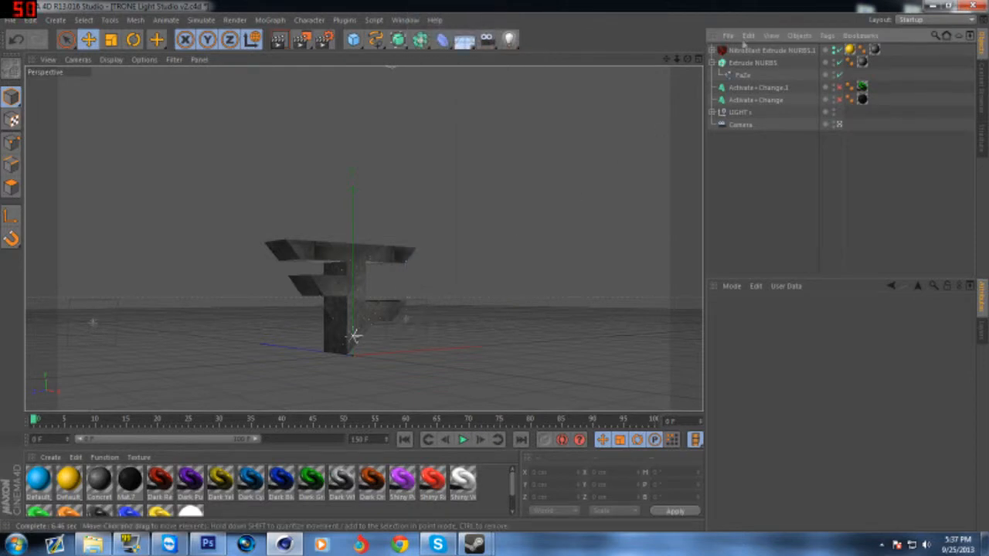
Render the view to preview the fractured logo, accepting the missing softbox textures, and return to the normal view.
{"action": "mouse_move", "coordinate": [229, 303]}
{"action": "left_mouse_down", "text": "alt"}
{"action": "mouse_move", "coordinate": [190, 230]}
{"action": "mouse_move", "coordinate": [445, 313]}
{"action": "mouse_move", "coordinate": [425, 346]}
{"action": "mouse_move", "coordinate": [564, 282]}
{"action": "mouse_move", "coordinate": [651, 309]}
{"action": "mouse_move", "coordinate": [595, 300]}
{"action": "mouse_move", "coordinate": [455, 324]}
{"action": "mouse_move", "coordinate": [407, 315]}
{"action": "left_mouse_up", "text": "alt"}
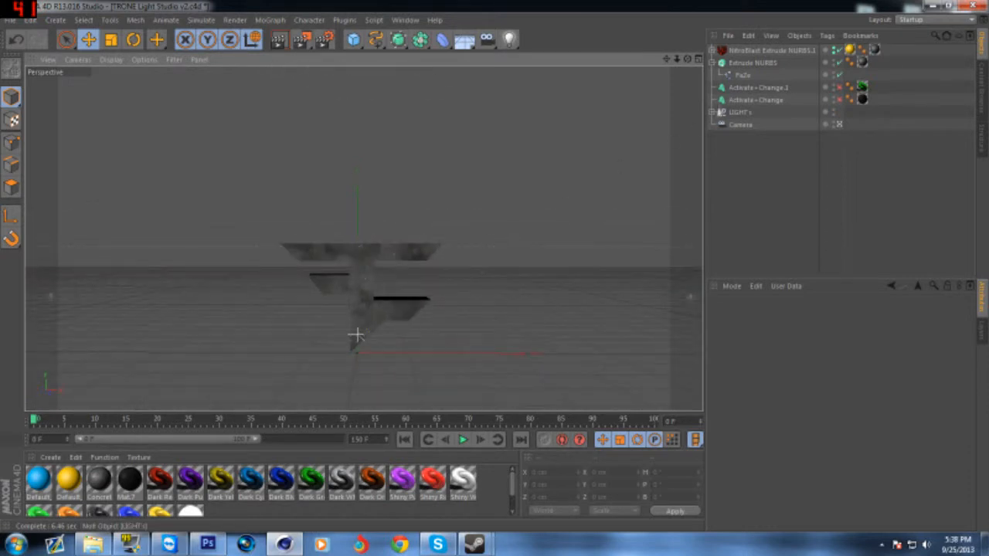
{"action": "left_click_drag", "start_coordinate": [391, 342], "coordinate": [311, 336], "text": "alt"}
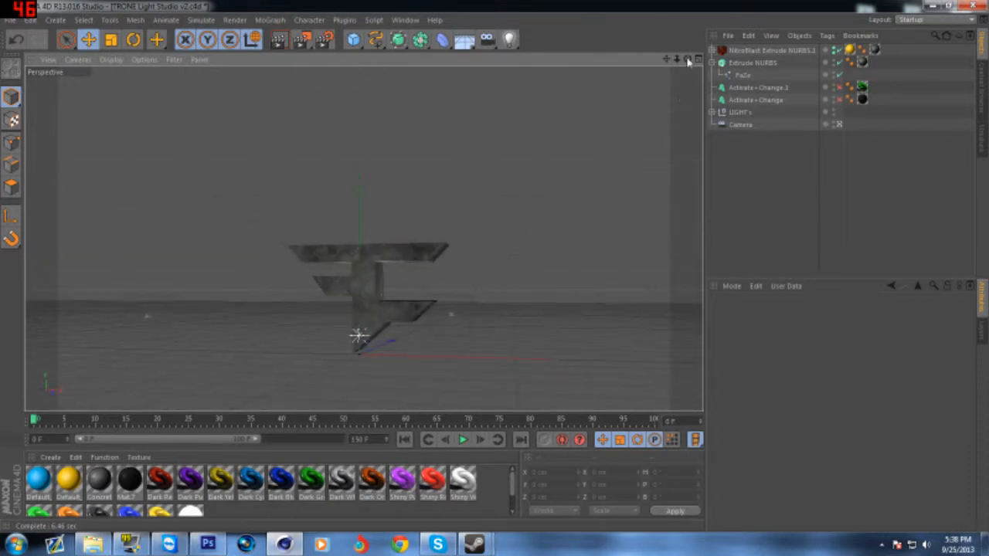
{"action": "left_click_drag", "start_coordinate": [688, 60], "coordinate": [738, 44]}
{"action": "key", "text": "ctrl+r"}
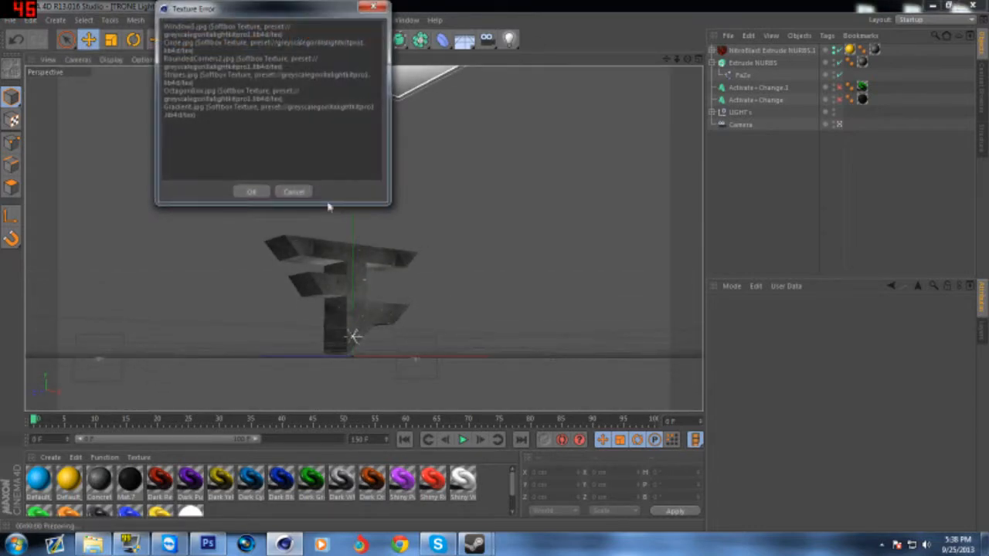
{"action": "left_click", "coordinate": [251, 193]}
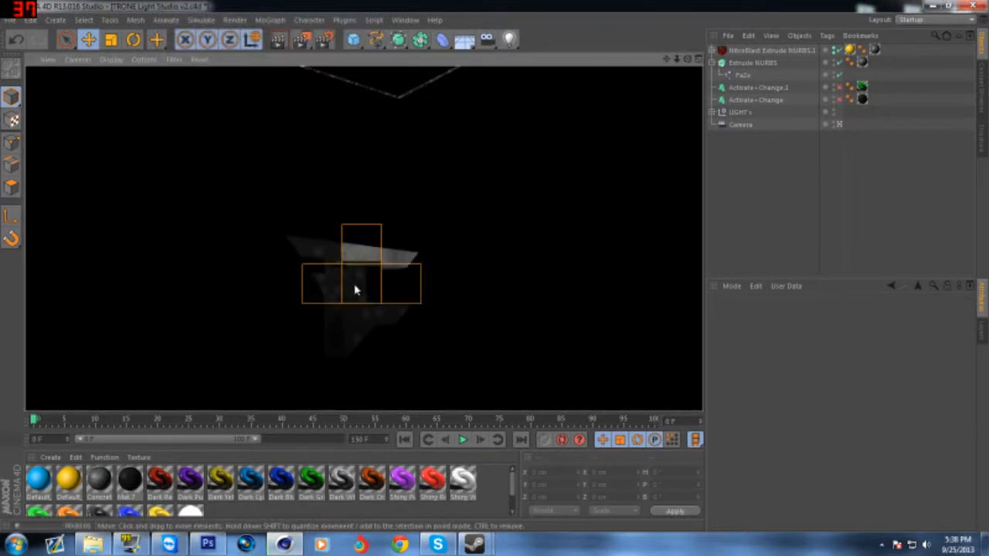
{"action": "left_click", "coordinate": [356, 255]}
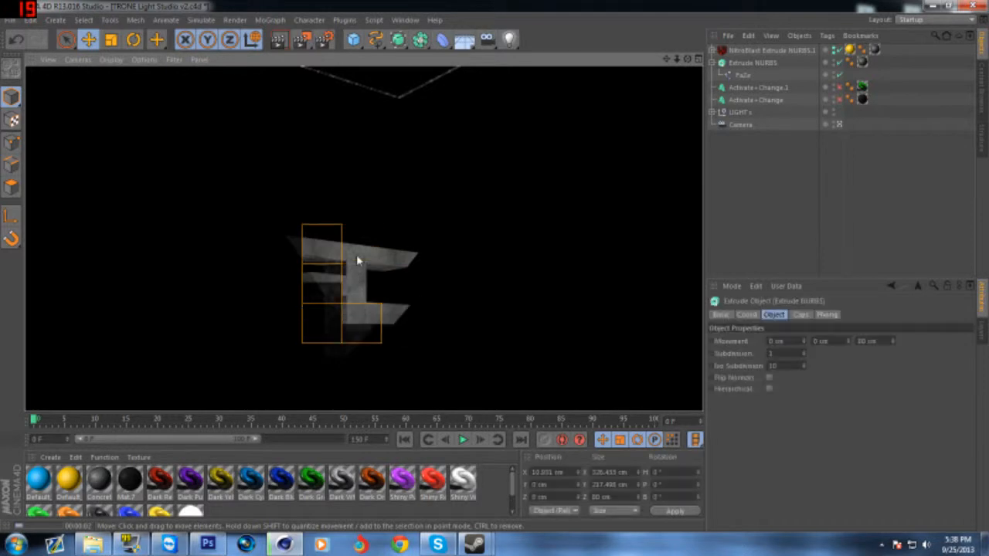
Add a MoGraph Fracture object to the scene and expand the NitroBlast object's hierarchy.
{"action": "left_click", "coordinate": [717, 51]}
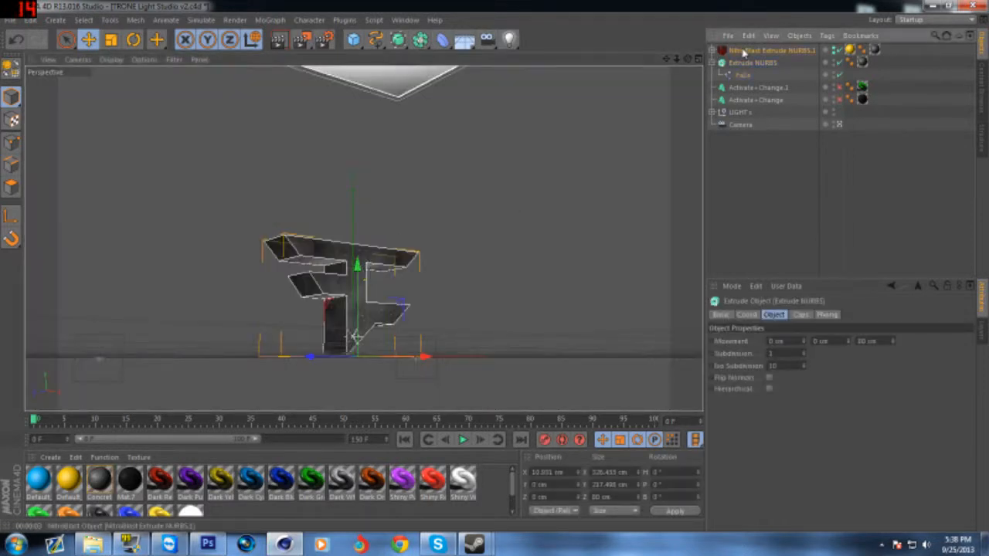
{"action": "left_click", "coordinate": [402, 41]}
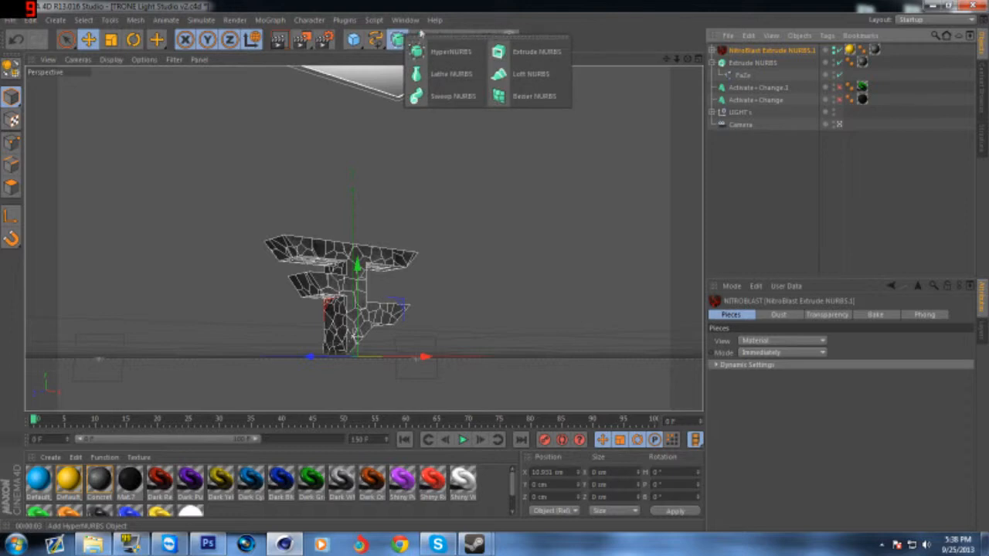
{"action": "left_click", "coordinate": [418, 40]}
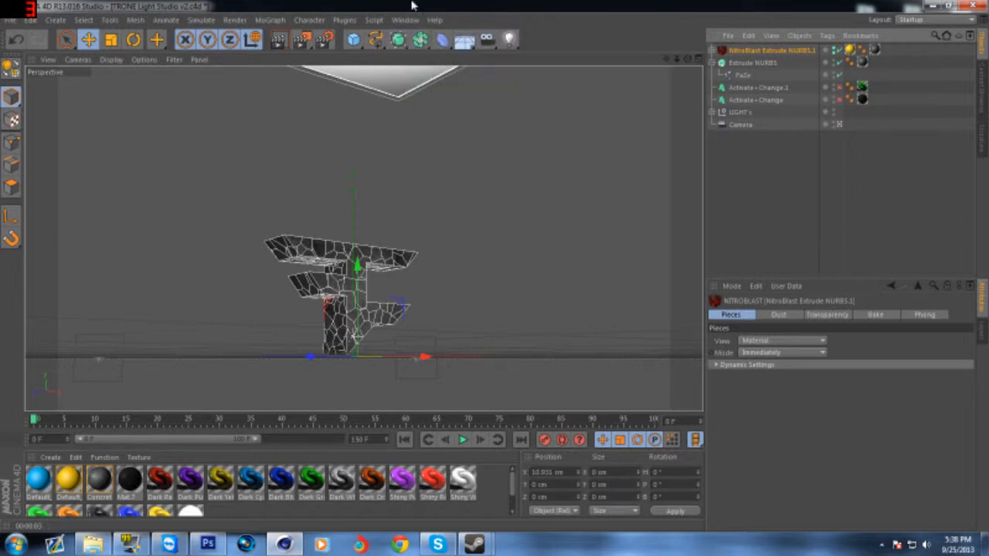
{"action": "left_click", "coordinate": [353, 40]}
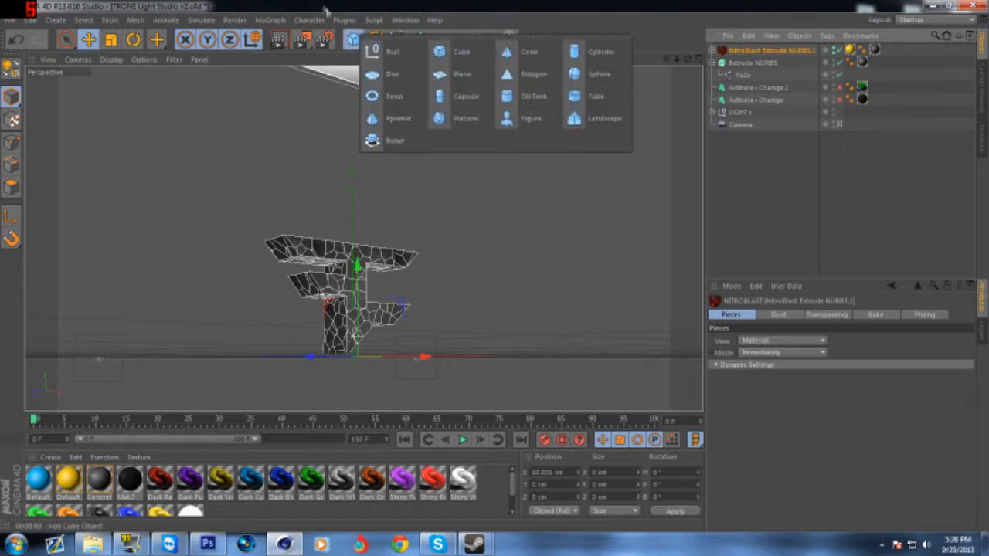
{"action": "left_click", "coordinate": [278, 20]}
{"action": "mouse_move", "coordinate": [289, 42]}
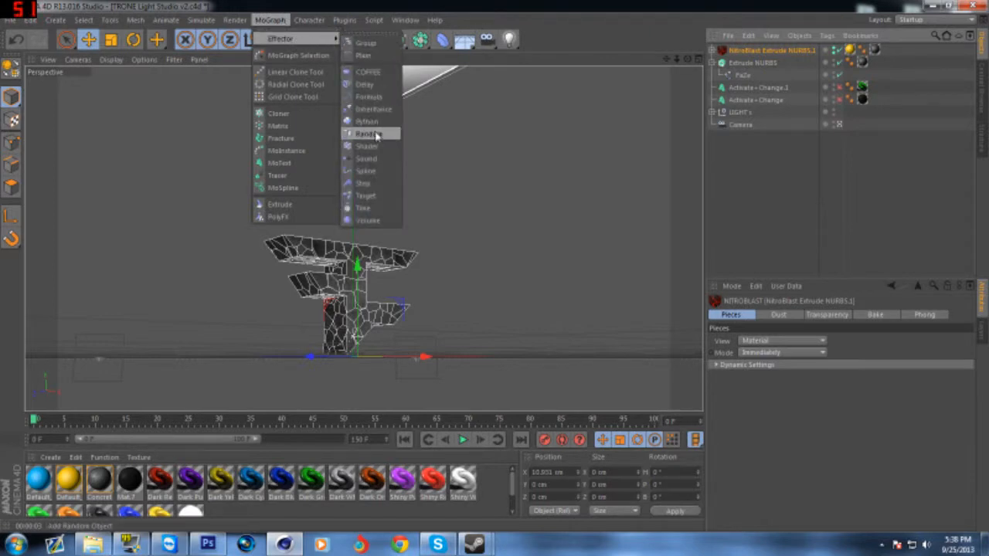
{"action": "left_click", "coordinate": [281, 137]}
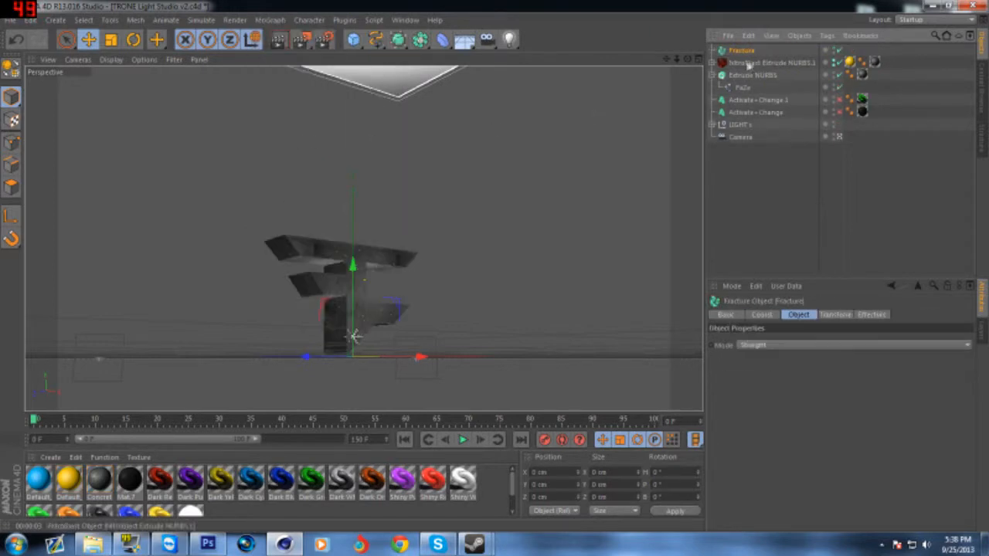
{"action": "left_click", "coordinate": [712, 63]}
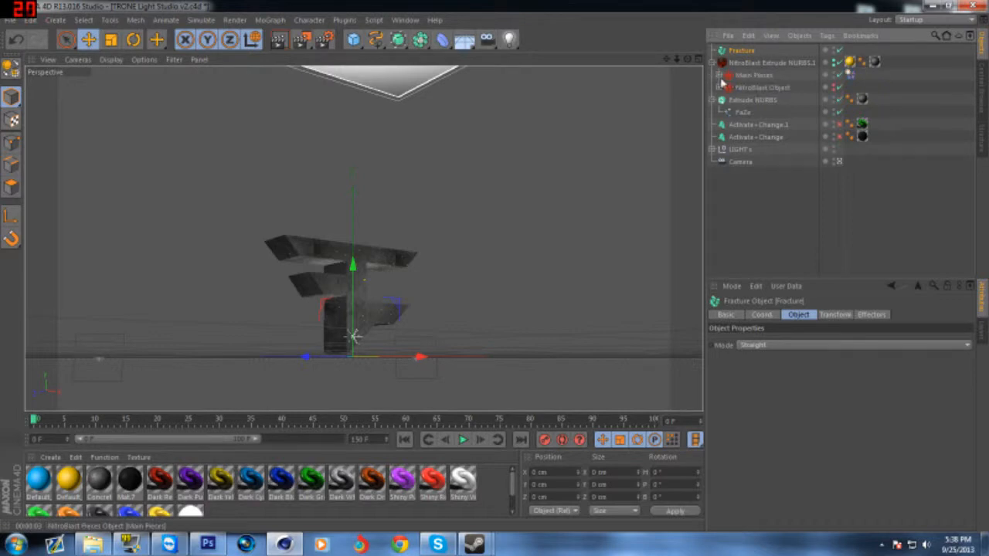
Move all 250 pieces from the NitroBlast object's dynamic group into the Fracture object, and collapse both hierarchies.
{"action": "left_click", "coordinate": [719, 77]}
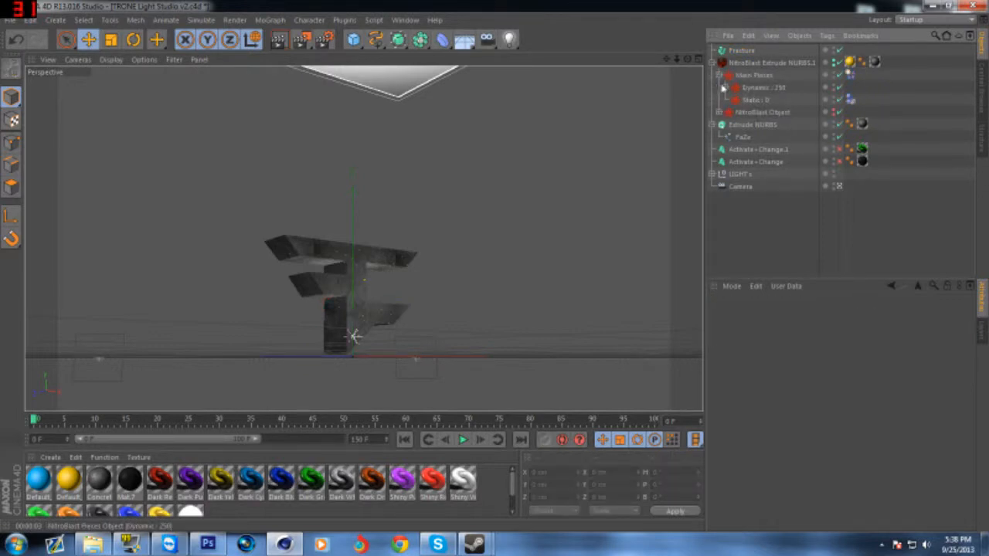
{"action": "left_click", "coordinate": [725, 88]}
{"action": "left_click", "coordinate": [766, 100]}
{"action": "scroll", "coordinate": [787, 181], "scroll_direction": "down", "scroll_amount": 20}
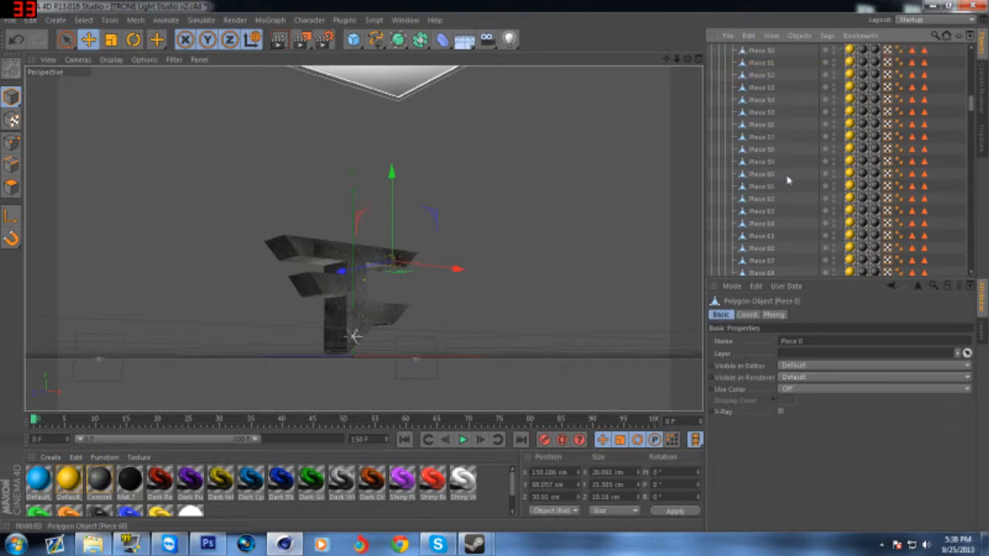
{"action": "scroll", "coordinate": [787, 181], "scroll_direction": "down", "scroll_amount": 20}
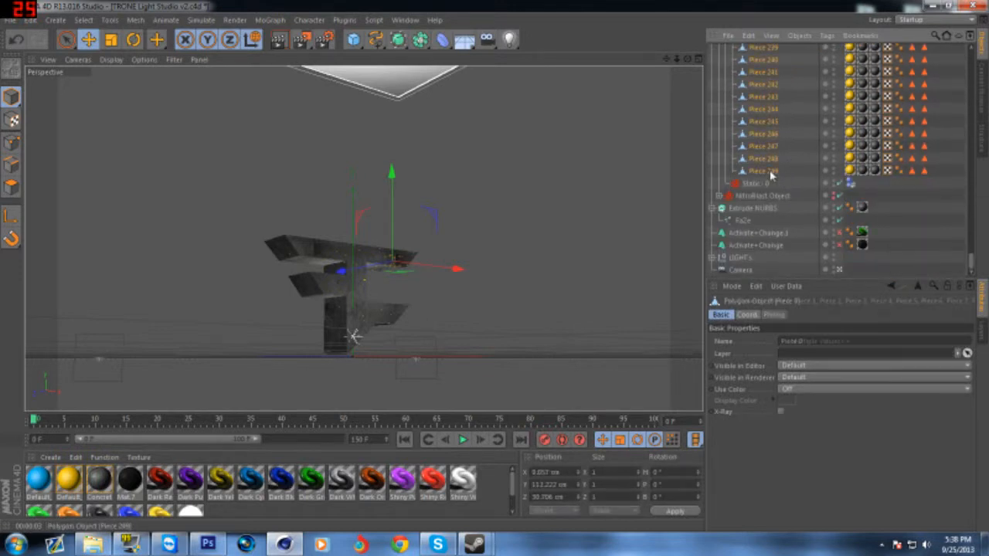
{"action": "left_click", "coordinate": [770, 171], "text": "shift"}
{"action": "scroll", "coordinate": [811, 187], "scroll_direction": "up", "scroll_amount": 16}
{"action": "scroll", "coordinate": [811, 187], "scroll_direction": "up", "scroll_amount": 20}
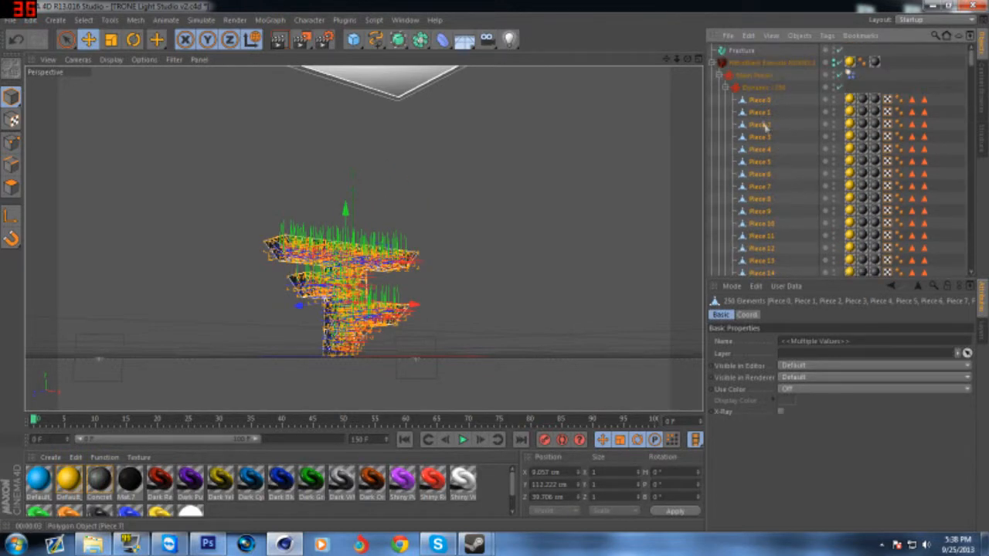
{"action": "left_click_drag", "start_coordinate": [746, 54], "coordinate": [747, 54]}
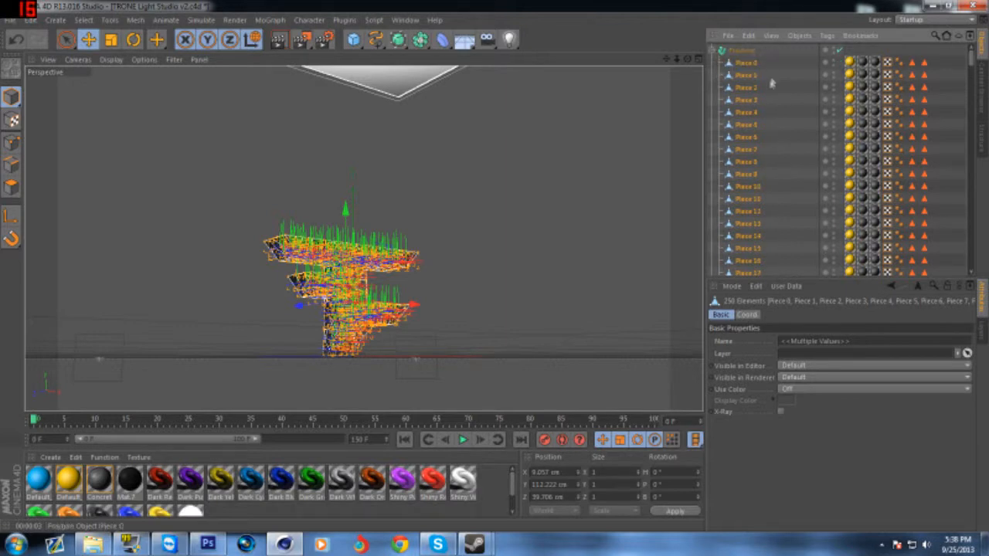
{"action": "left_click", "coordinate": [711, 51]}
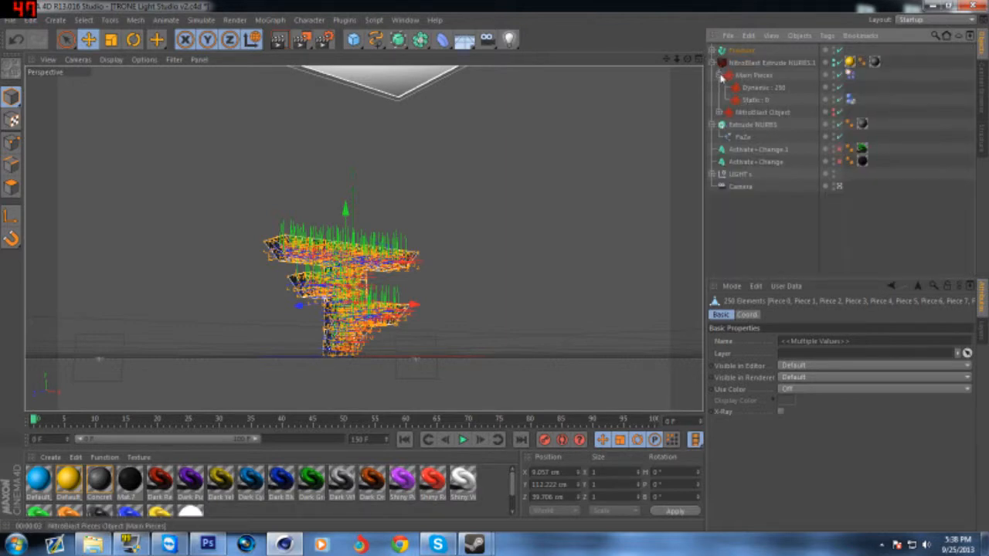
{"action": "left_click", "coordinate": [721, 76]}
{"action": "left_click", "coordinate": [712, 63]}
Add a MoGraph Random effector to the Fracture object to scatter its pieces.
{"action": "left_click", "coordinate": [736, 51]}
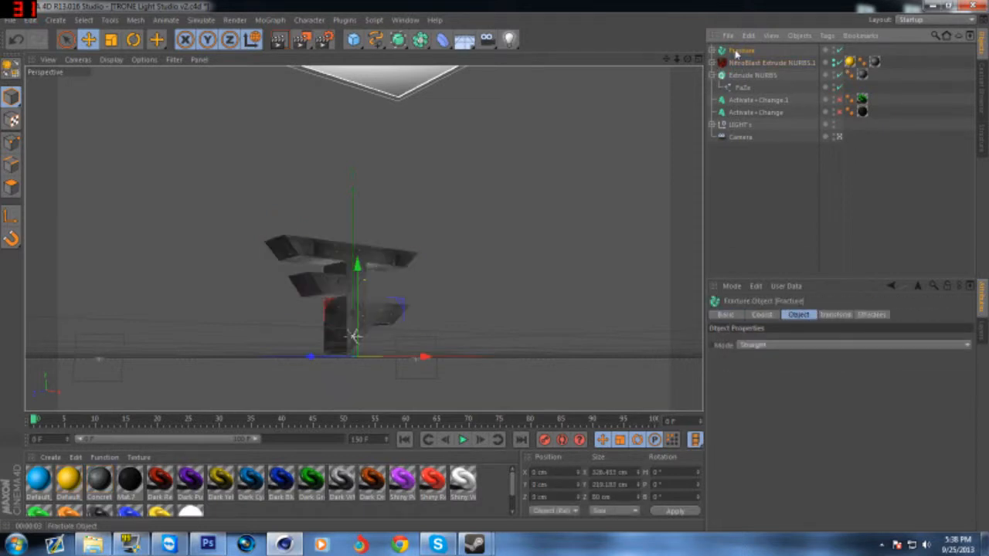
{"action": "left_click", "coordinate": [770, 345]}
{"action": "left_click", "coordinate": [768, 345]}
{"action": "left_click", "coordinate": [823, 317]}
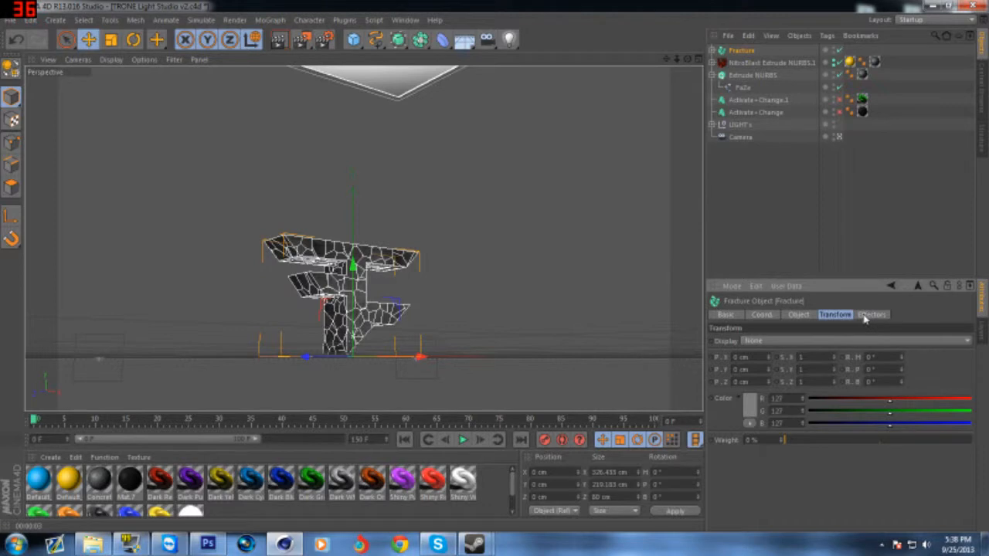
{"action": "left_click", "coordinate": [275, 20]}
{"action": "mouse_move", "coordinate": [312, 42]}
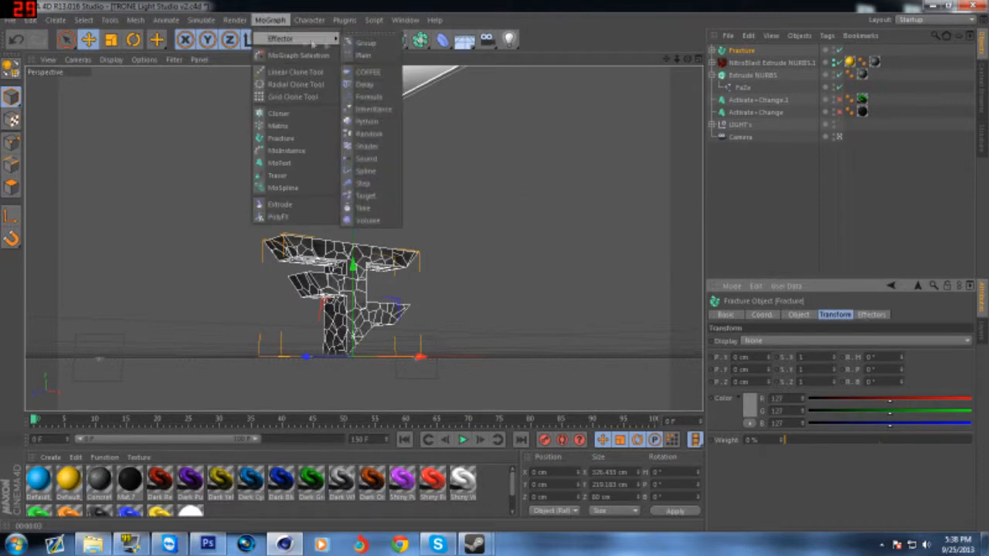
{"action": "left_click", "coordinate": [367, 134]}
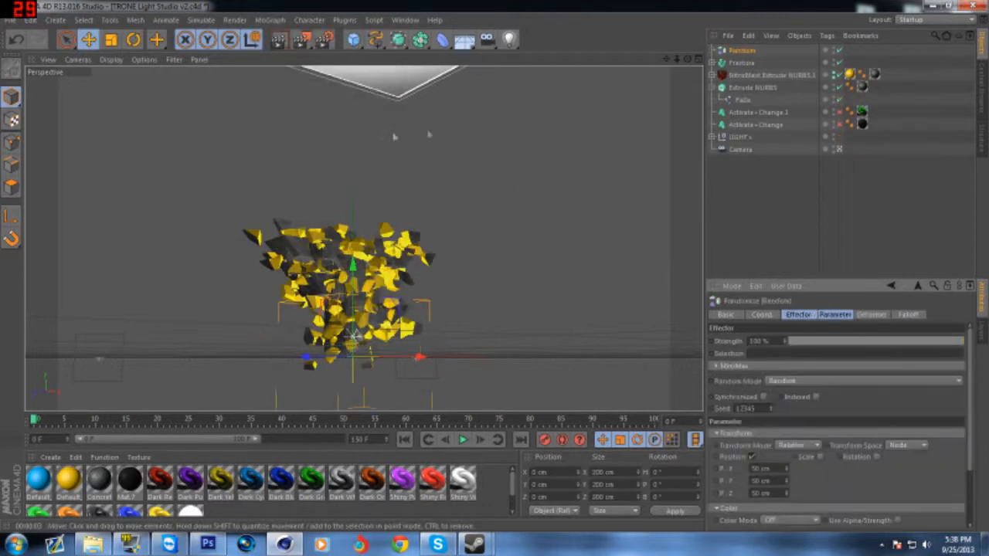
Move the Fracture object relative to the solid logo to about X -27, Y -4.6 and Z 41 cm.
{"action": "mouse_move", "coordinate": [336, 356]}
{"action": "left_mouse_down"}
{"action": "mouse_move", "coordinate": [314, 358]}
{"action": "mouse_move", "coordinate": [330, 358]}
{"action": "left_mouse_up"}
{"action": "left_click", "coordinate": [748, 63]}
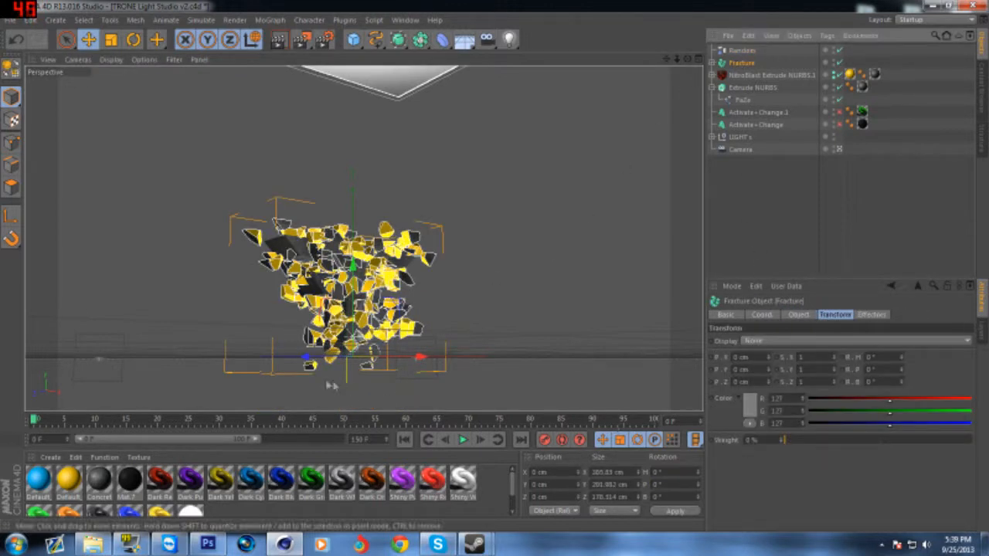
{"action": "left_click_drag", "start_coordinate": [315, 358], "coordinate": [294, 363]}
{"action": "mouse_move", "coordinate": [688, 59]}
{"action": "left_mouse_down"}
{"action": "mouse_move", "coordinate": [746, 75]}
{"action": "mouse_move", "coordinate": [614, 68]}
{"action": "mouse_move", "coordinate": [694, 54]}
{"action": "left_mouse_up"}
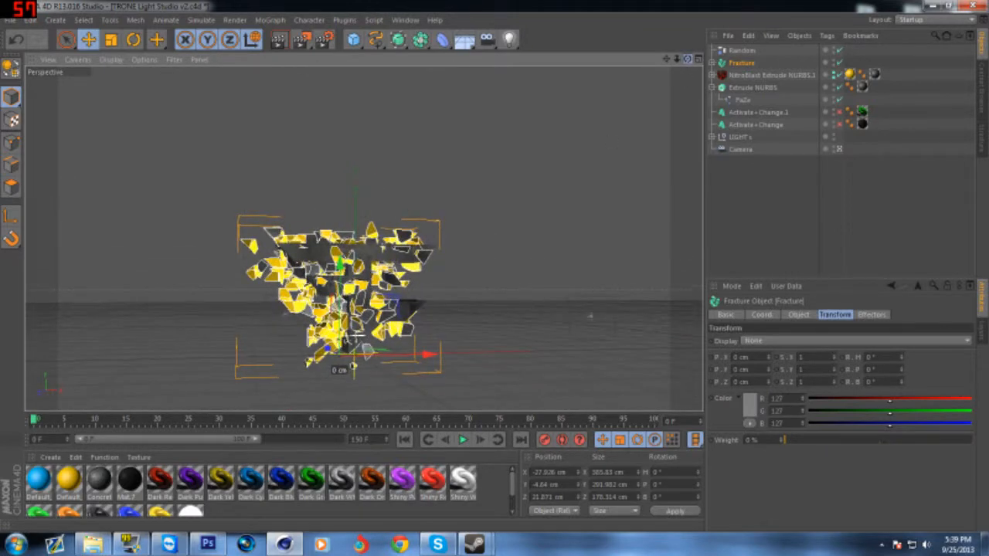
{"action": "left_click", "coordinate": [742, 50]}
{"action": "left_click", "coordinate": [745, 63]}
{"action": "left_click_drag", "start_coordinate": [688, 60], "coordinate": [239, 405]}
{"action": "left_click_drag", "start_coordinate": [257, 356], "coordinate": [254, 359]}
{"action": "left_click_drag", "start_coordinate": [687, 60], "coordinate": [509, 351]}
{"action": "left_click_drag", "start_coordinate": [351, 366], "coordinate": [350, 364]}
Render the view to preview the scattered pieces around the logo, accepting the missing textures, and return to the normal view.
{"action": "left_click", "coordinate": [279, 39]}
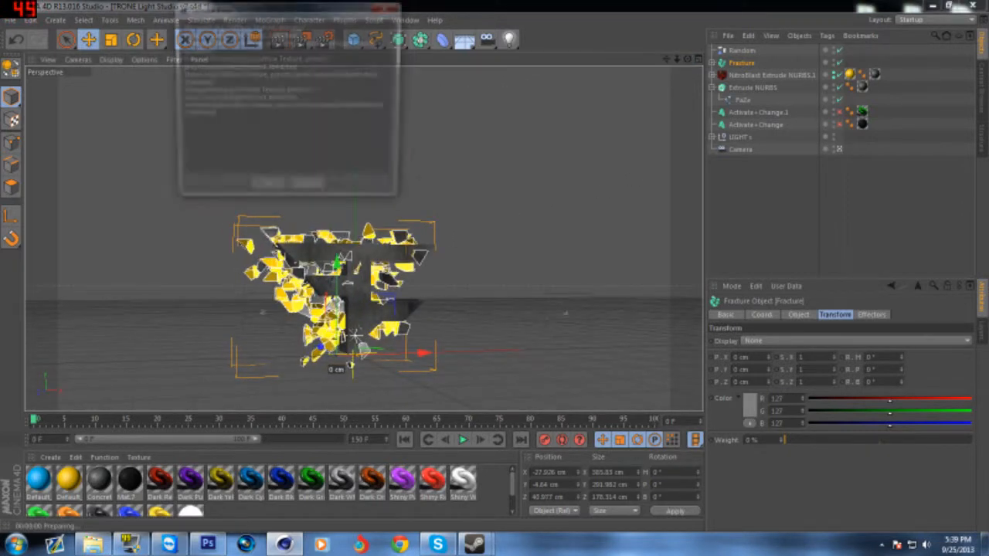
{"action": "left_click", "coordinate": [265, 191]}
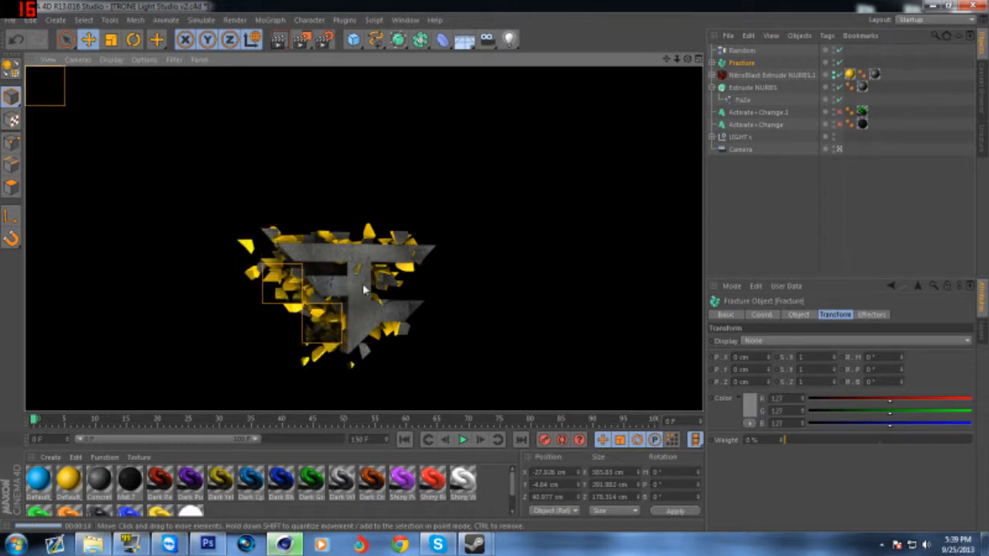
{"action": "left_click", "coordinate": [363, 283]}
Delete the yellow Default_IN texture tag from the NitroBlast object.
{"action": "left_click", "coordinate": [735, 73]}
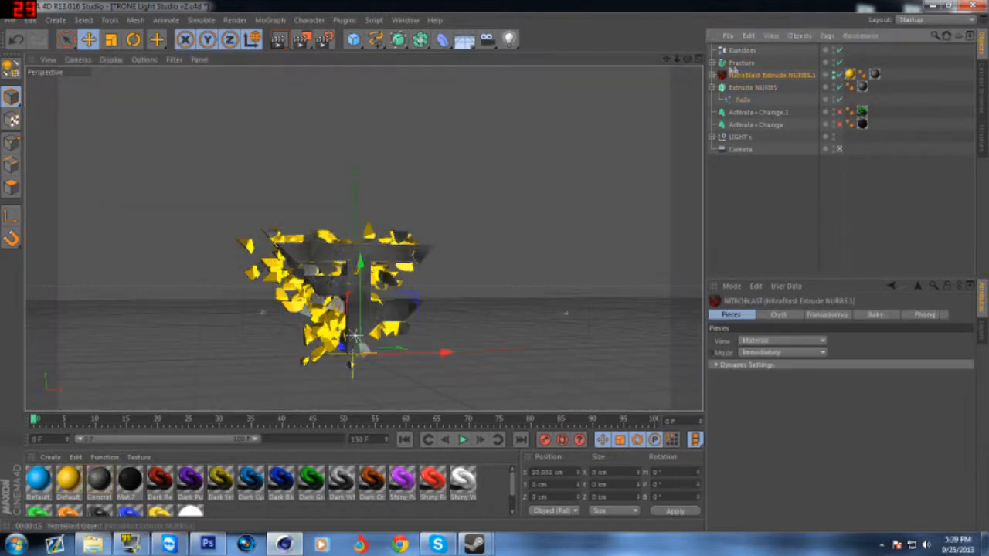
{"action": "left_click", "coordinate": [740, 63]}
{"action": "left_click", "coordinate": [850, 74]}
{"action": "key", "text": "Delete"}
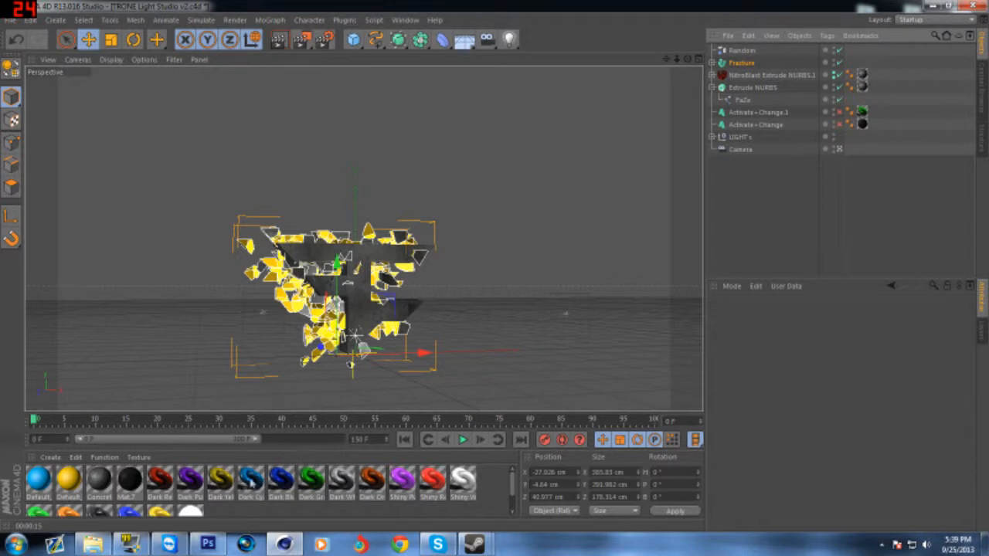
Load the Mat.1 rock material from the 500Moonify presets and apply it to the Fracture object.
{"action": "left_click", "coordinate": [49, 457]}
{"action": "mouse_move", "coordinate": [93, 431]}
{"action": "mouse_move", "coordinate": [193, 433]}
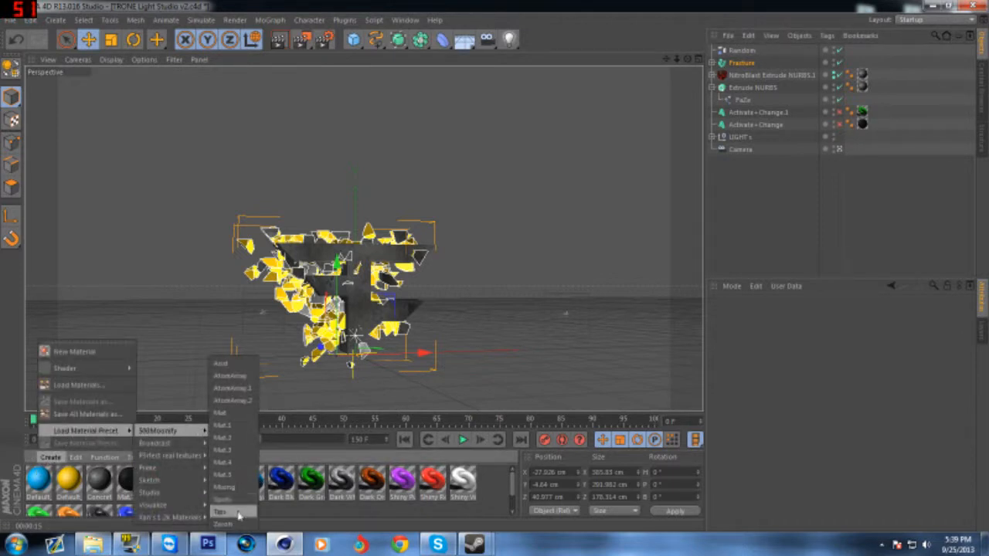
{"action": "left_click", "coordinate": [224, 425]}
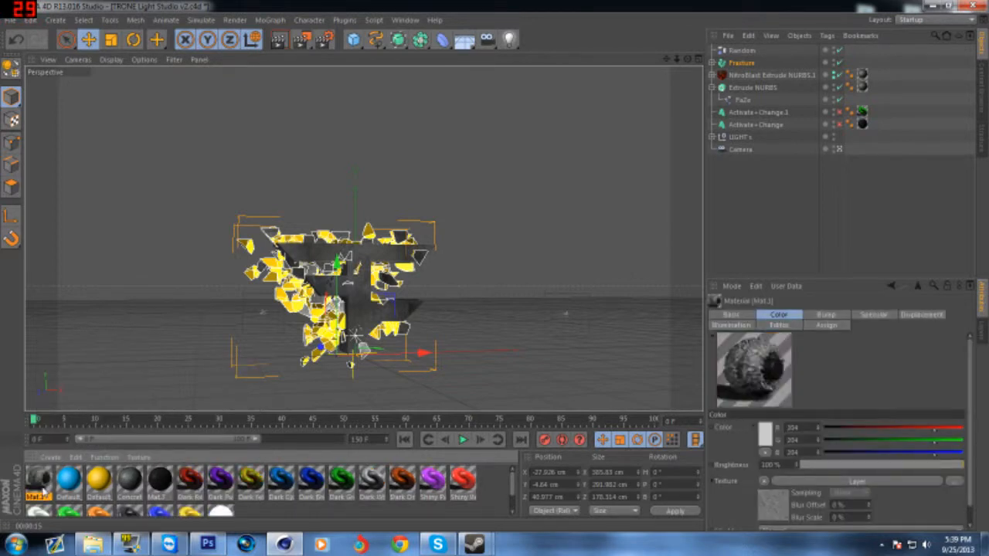
{"action": "left_click_drag", "start_coordinate": [764, 61], "coordinate": [749, 65]}
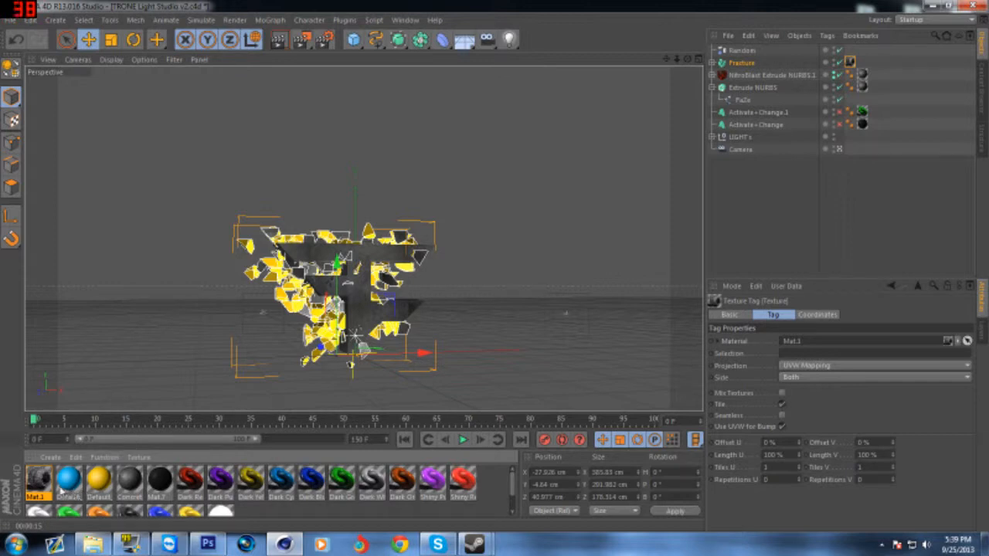
{"action": "left_click", "coordinate": [39, 478]}
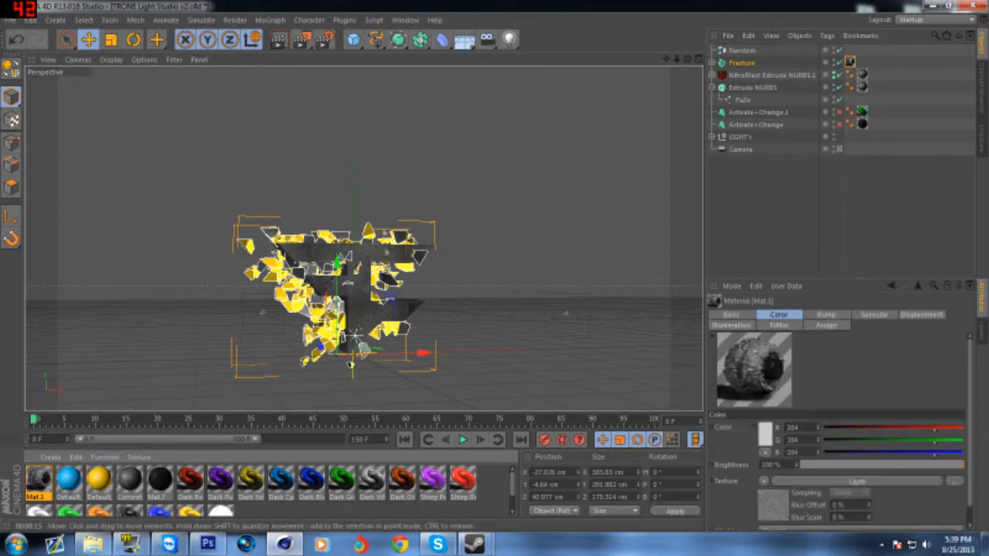
Render the view to check the rock material on the pieces, accepting the missing textures, and return to the normal view.
{"action": "left_click", "coordinate": [278, 39]}
{"action": "left_click", "coordinate": [260, 189]}
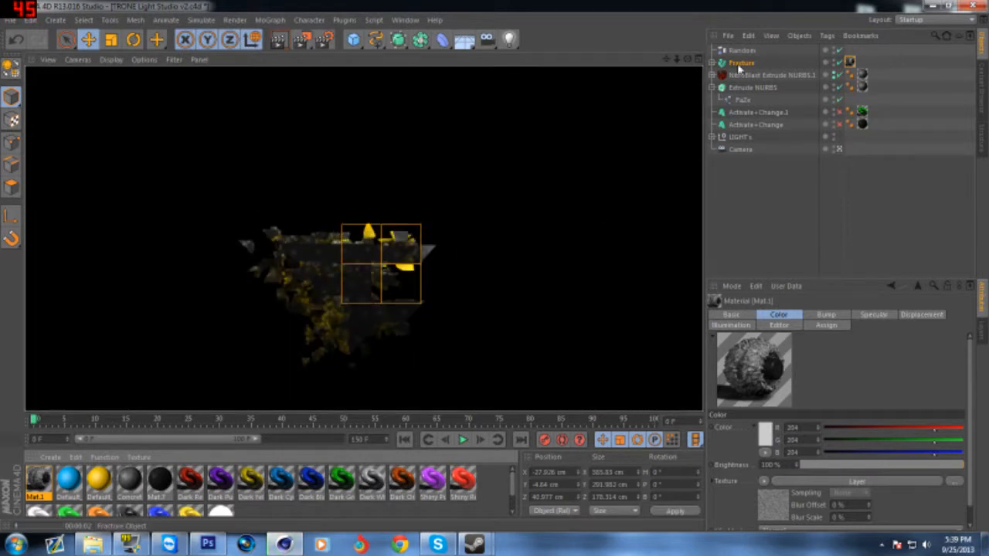
{"action": "left_click", "coordinate": [763, 64]}
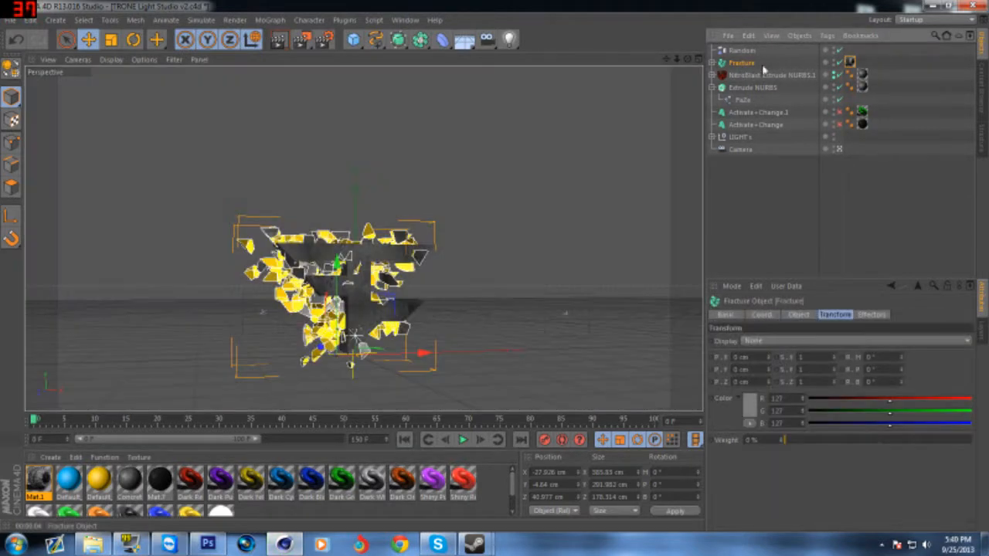
Undo the Fracture object's material assignment and the deletion of the NitroBlast object's yellow texture tag.
{"action": "key", "text": "ctrl+z"}
{"action": "key", "text": "ctrl+z"}
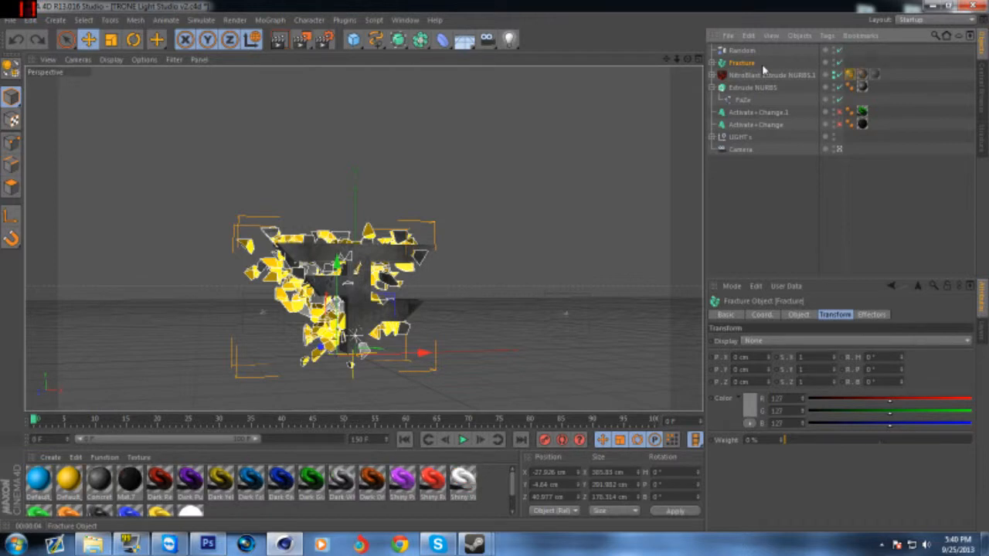
Load the Mat.1 preset from 500Moonify and replace the yellow Default_IN material on the NitroBlast object's texture tag with it.
{"action": "left_click", "coordinate": [849, 75]}
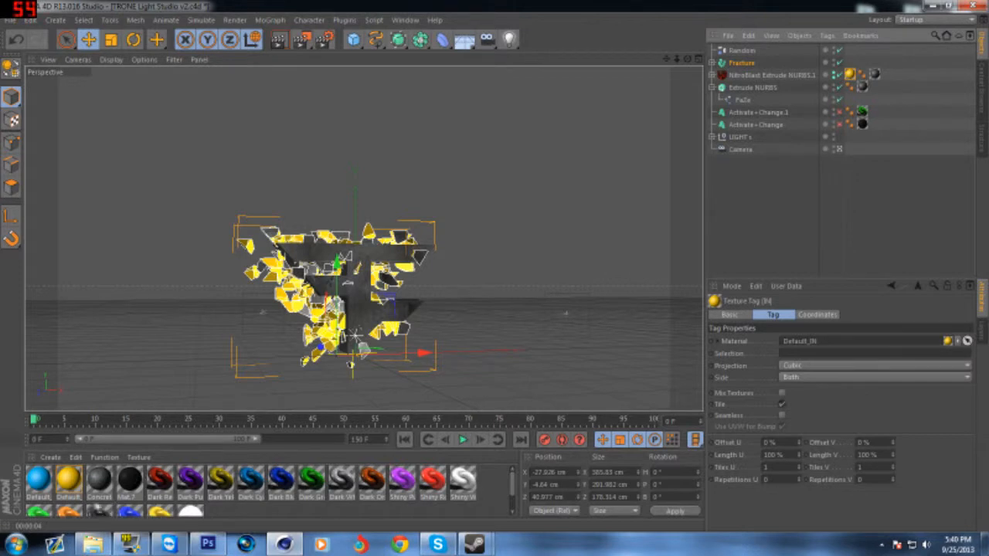
{"action": "left_click", "coordinate": [43, 458]}
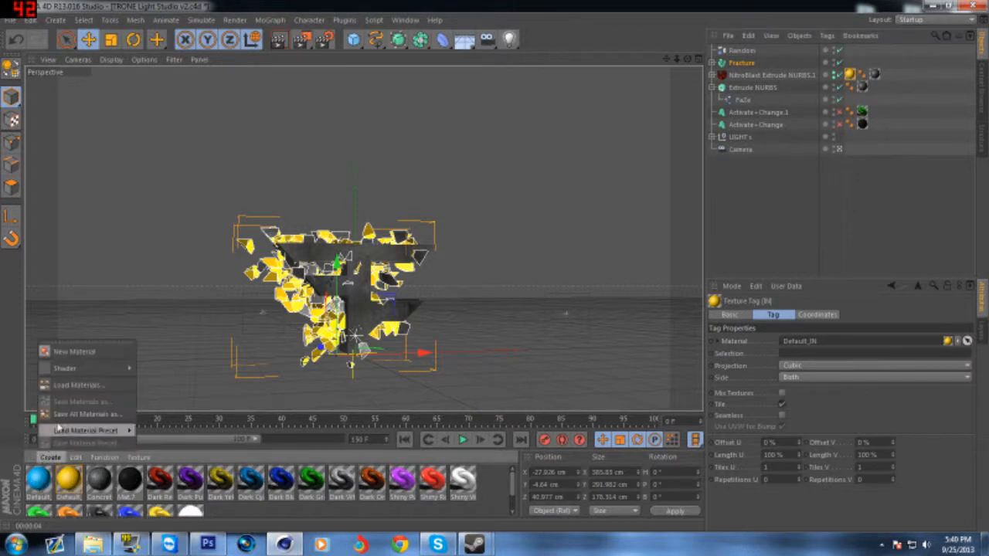
{"action": "mouse_move", "coordinate": [83, 431]}
{"action": "mouse_move", "coordinate": [166, 431]}
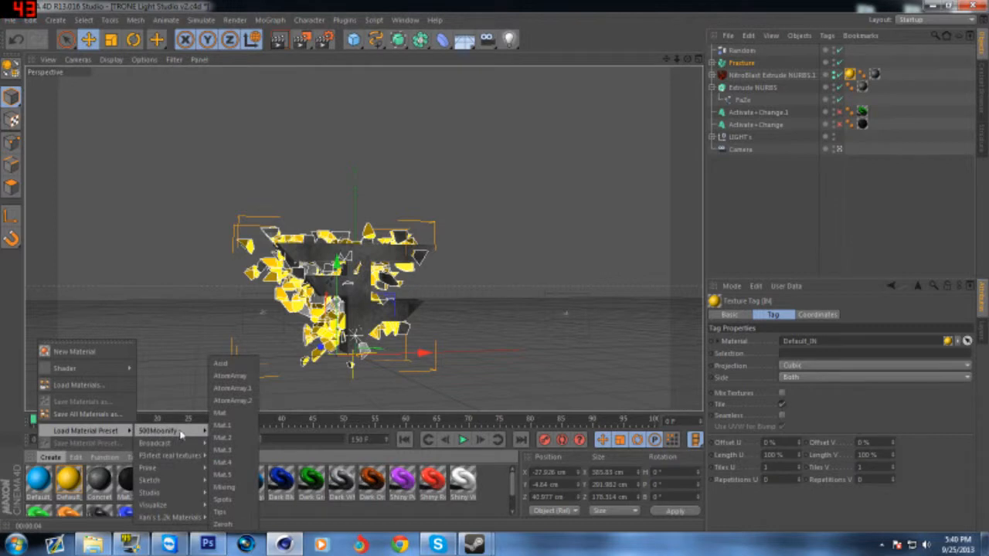
{"action": "left_click", "coordinate": [228, 425]}
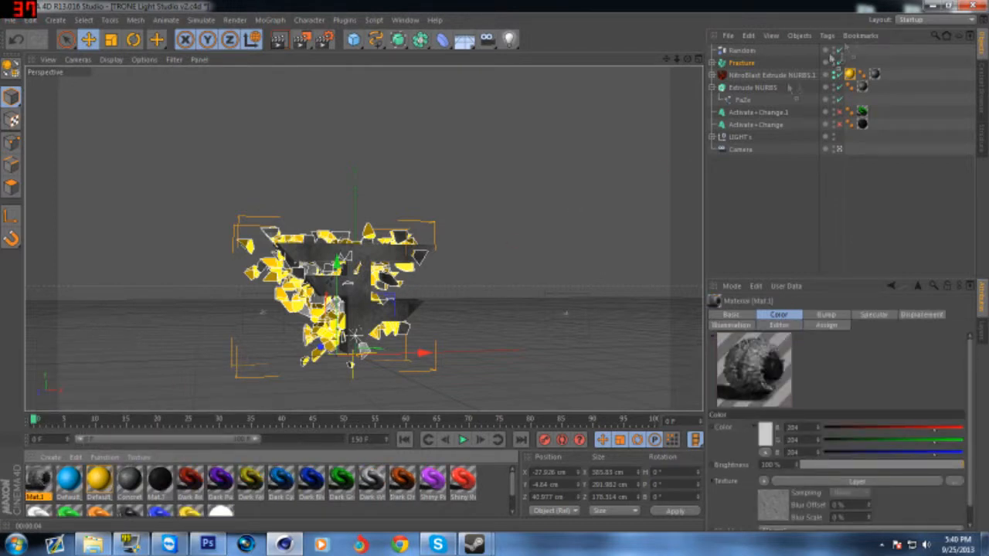
{"action": "left_click_drag", "start_coordinate": [850, 75], "coordinate": [851, 77]}
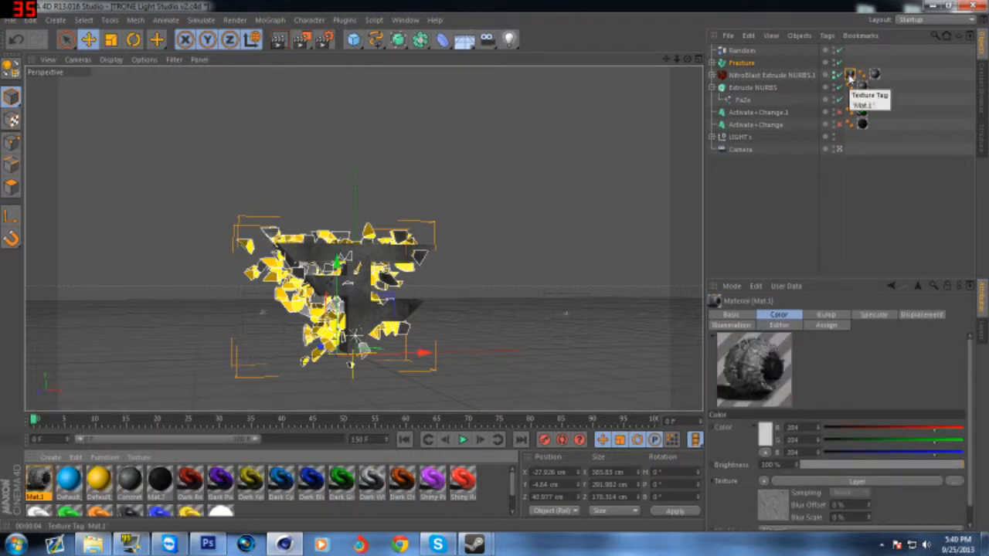
{"action": "left_click", "coordinate": [852, 79]}
{"action": "left_click", "coordinate": [851, 75]}
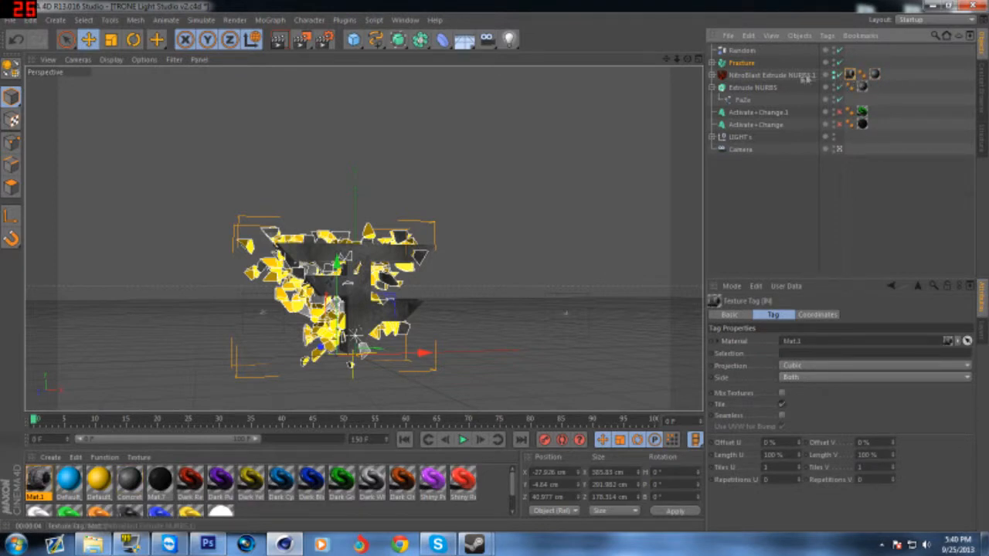
Examine the NitroBlast and Fracture hierarchies to see which texture tags the individual pieces carry.
{"action": "left_click", "coordinate": [758, 76]}
{"action": "left_click", "coordinate": [711, 75]}
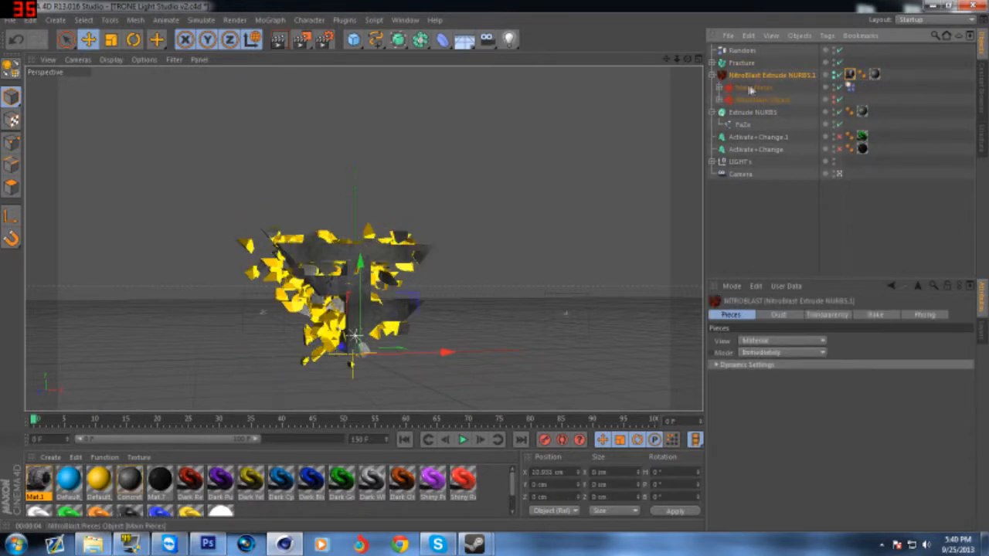
{"action": "left_click", "coordinate": [722, 88]}
{"action": "left_click", "coordinate": [761, 100]}
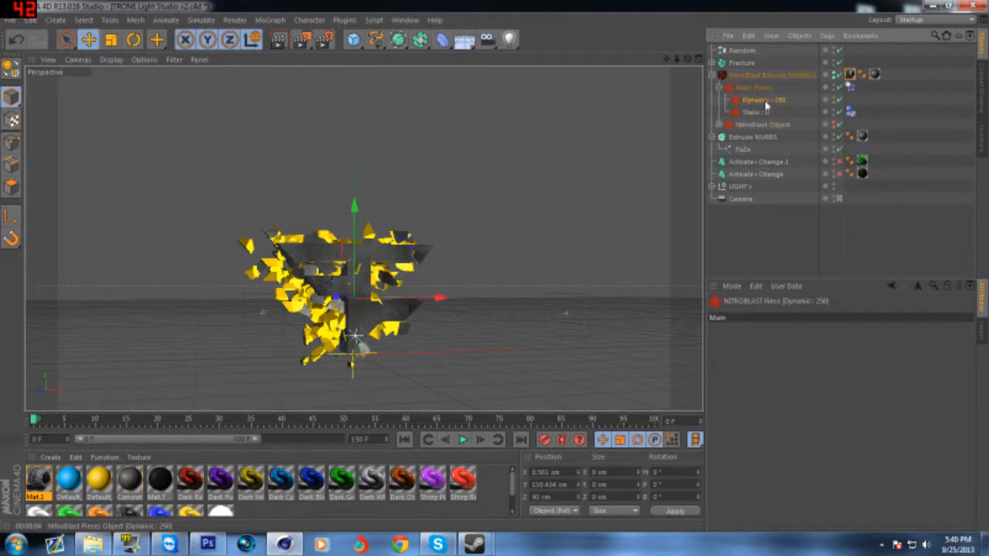
{"action": "left_click", "coordinate": [712, 62]}
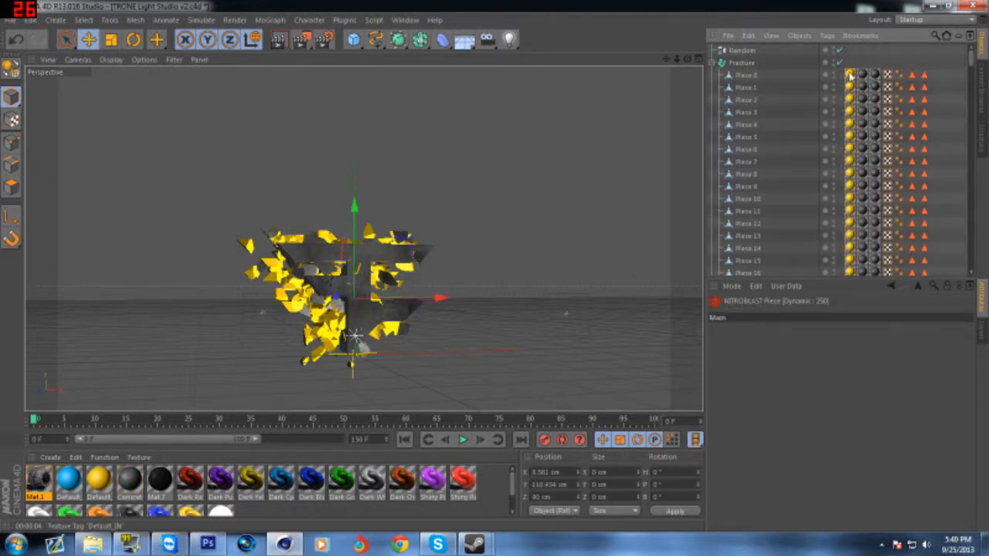
{"action": "left_click", "coordinate": [850, 86]}
{"action": "scroll", "coordinate": [853, 105], "scroll_direction": "down", "scroll_amount": 20}
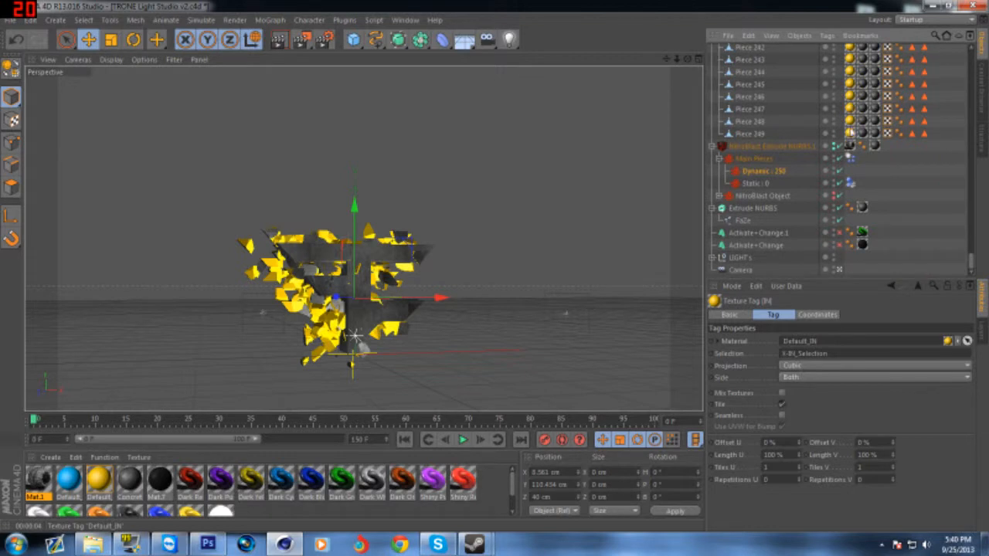
{"action": "scroll", "coordinate": [853, 143], "scroll_direction": "up", "scroll_amount": 8}
{"action": "scroll", "coordinate": [856, 151], "scroll_direction": "up", "scroll_amount": 20}
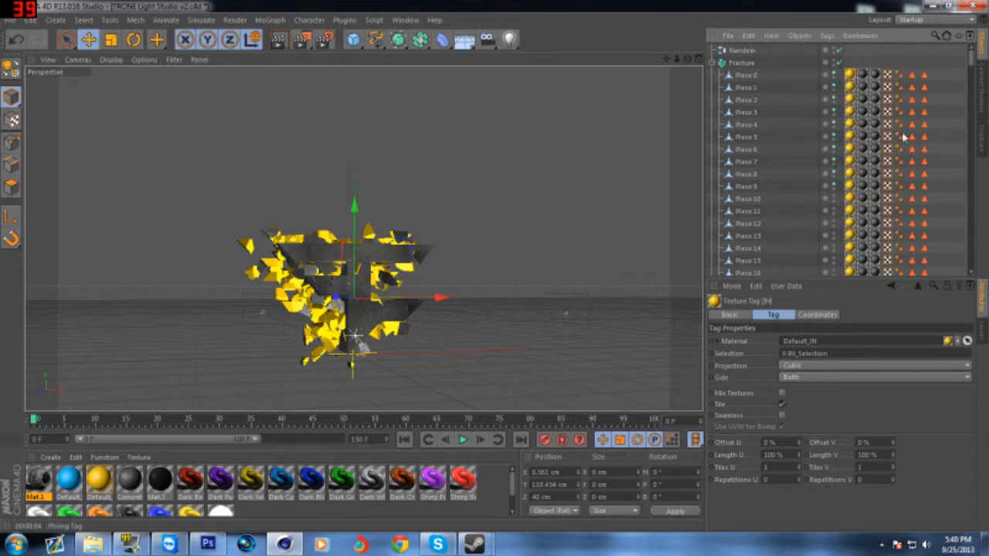
Undo the last few changes made in the object hierarchy.
{"action": "key", "text": "ctrl+z"}
{"action": "key", "text": "ctrl+z"}
{"action": "key", "text": "ctrl+z"}
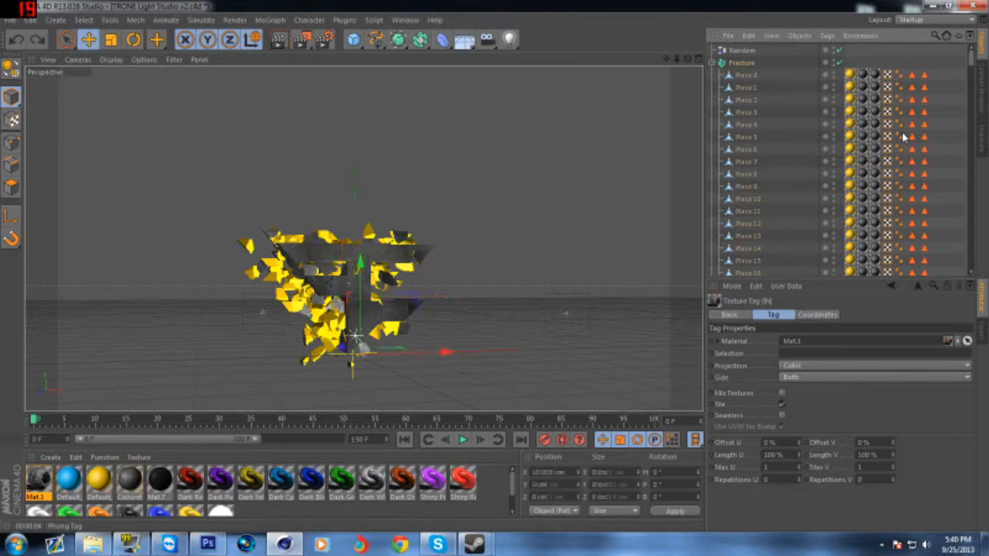
Undo the earlier changes back to the point before the pieces were moved into the Fracture object.
{"action": "key", "text": "ctrl+z"}
{"action": "key", "text": "ctrl+z"}
{"action": "key", "text": "ctrl+z"}
{"action": "key", "text": "ctrl+z"}
{"action": "key", "text": "ctrl+z"}
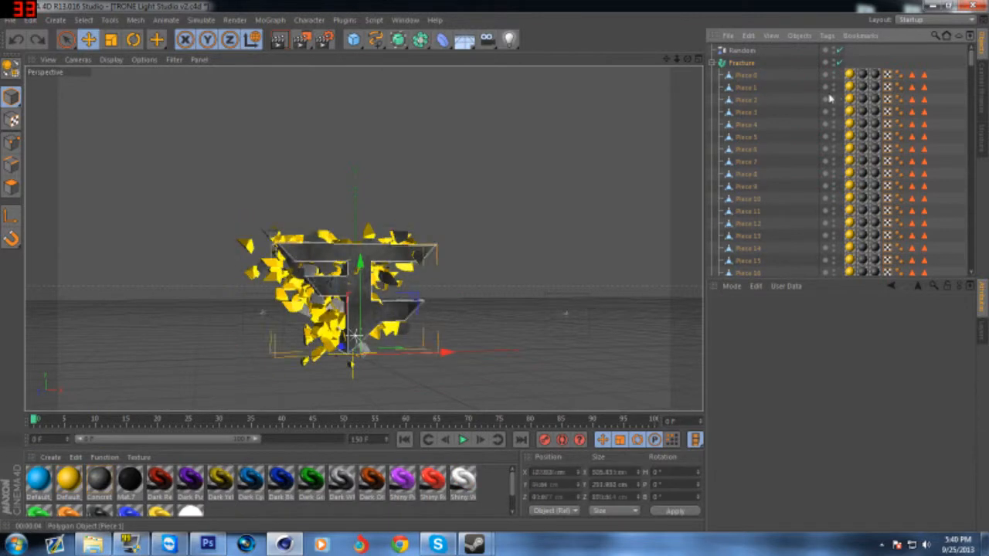
{"action": "key", "text": "ctrl+z"}
{"action": "key", "text": "ctrl+z"}
{"action": "key", "text": "ctrl+z"}
{"action": "key", "text": "ctrl+z"}
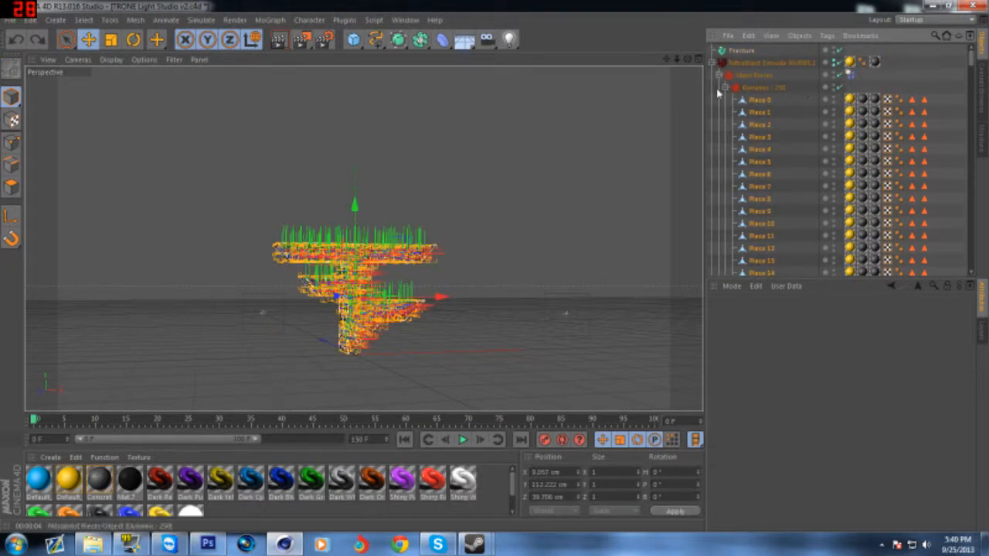
Replace the NitroBlast object's yellow Default_IN texture tag with the Mat.1 preset loaded from 500Moonify.
{"action": "left_click", "coordinate": [726, 89]}
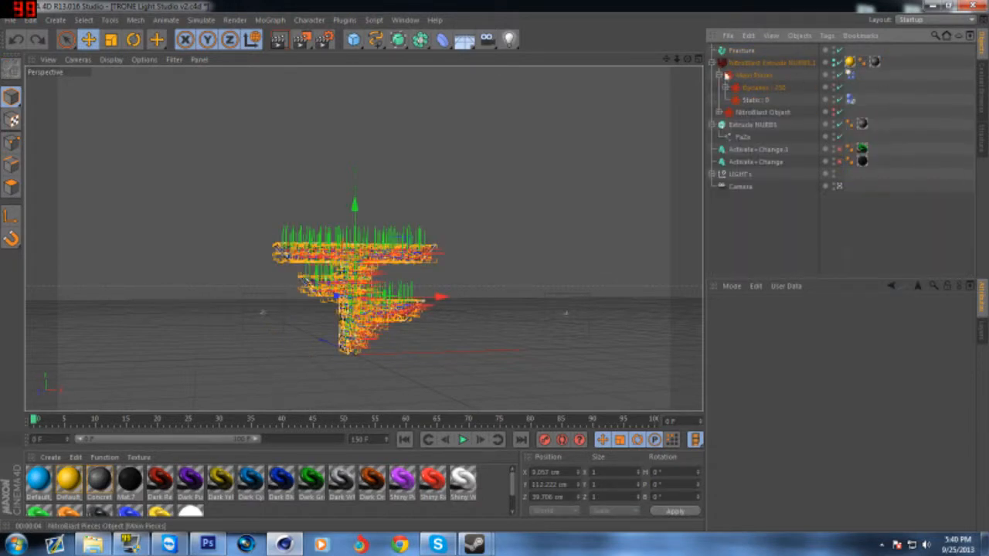
{"action": "left_click", "coordinate": [851, 62]}
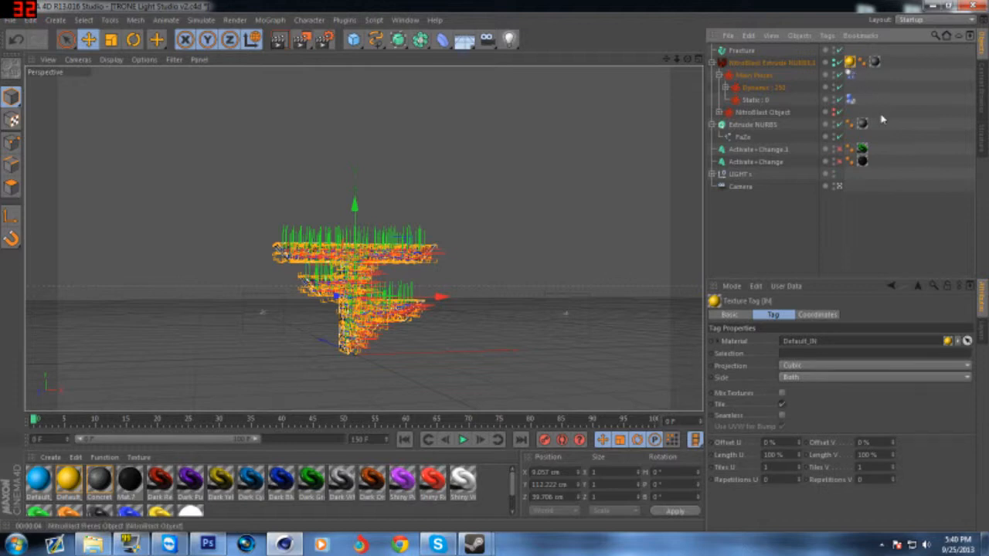
{"action": "left_click", "coordinate": [54, 460]}
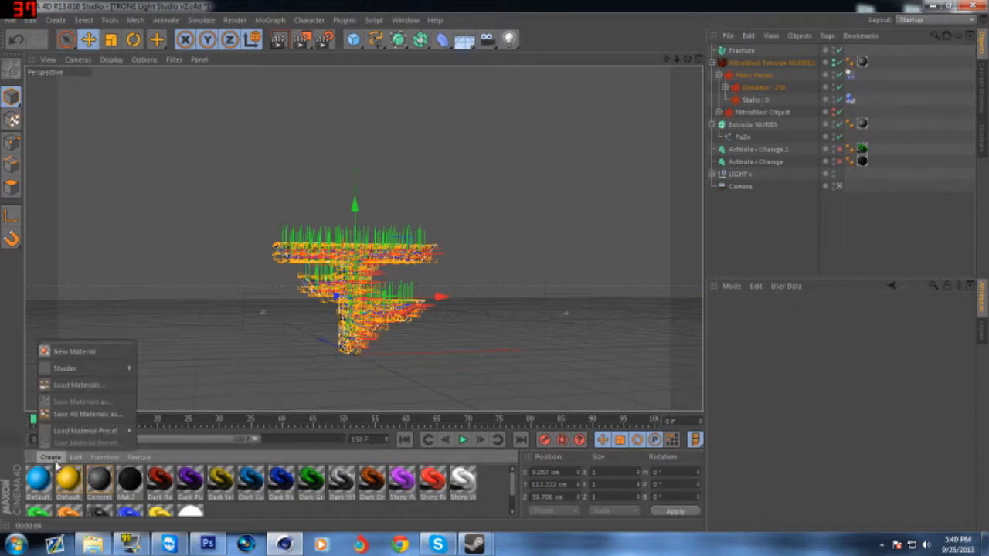
{"action": "mouse_move", "coordinate": [93, 430]}
{"action": "mouse_move", "coordinate": [163, 430]}
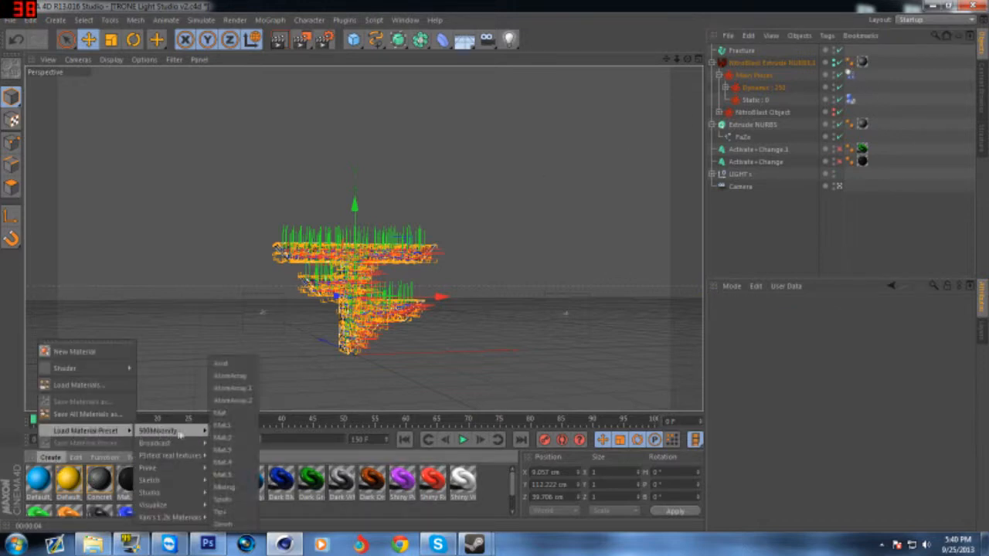
{"action": "left_click", "coordinate": [232, 426]}
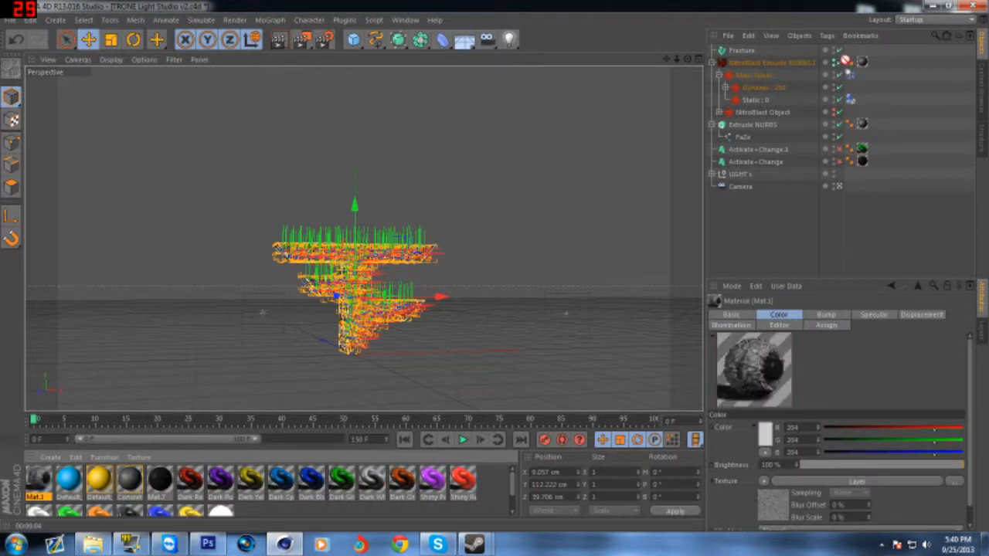
{"action": "mouse_move", "coordinate": [830, 66]}
{"action": "left_mouse_down"}
{"action": "mouse_move", "coordinate": [803, 67]}
{"action": "mouse_move", "coordinate": [848, 65]}
{"action": "left_mouse_up"}
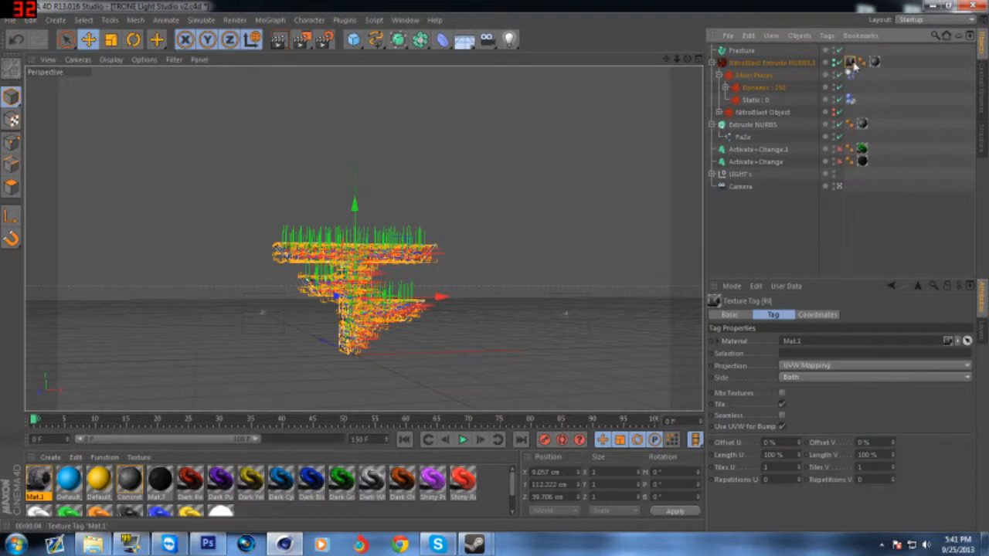
Move all the selected pieces from the NitroBlast Dynamic group into the Fracture object.
{"action": "left_click", "coordinate": [725, 89]}
{"action": "scroll", "coordinate": [853, 119], "scroll_direction": "down", "scroll_amount": 20}
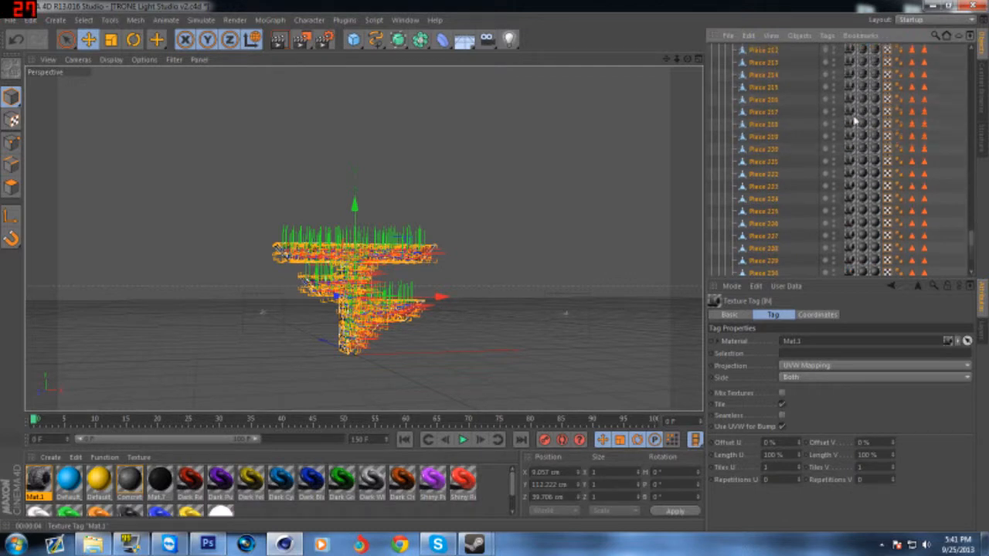
{"action": "scroll", "coordinate": [770, 186], "scroll_direction": "up", "scroll_amount": 10}
{"action": "scroll", "coordinate": [771, 185], "scroll_direction": "up", "scroll_amount": 20}
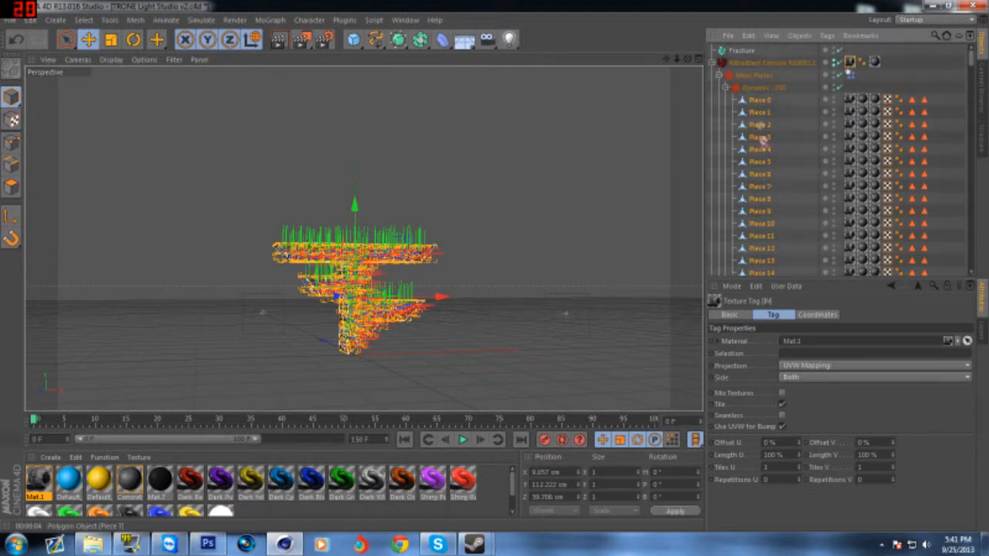
{"action": "left_click_drag", "start_coordinate": [739, 62], "coordinate": [738, 51]}
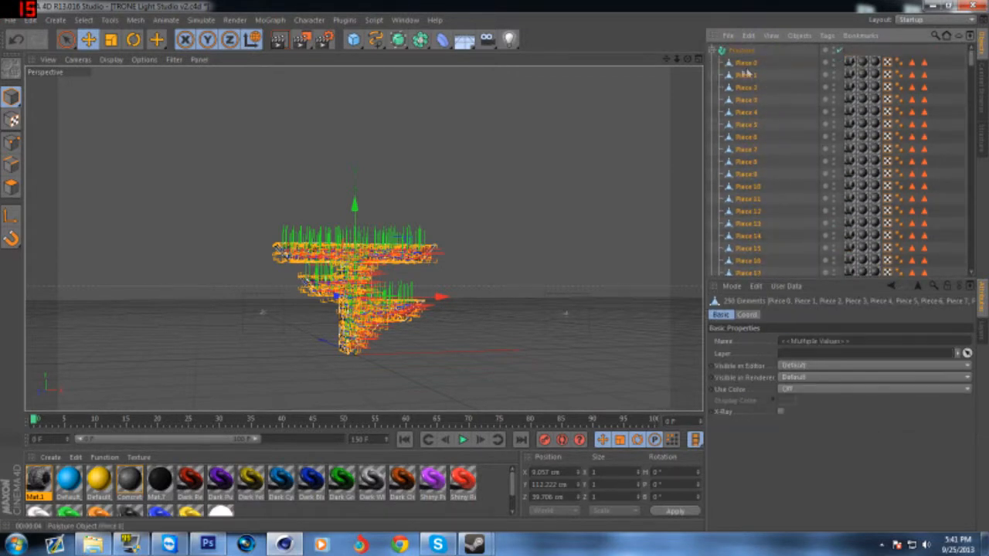
{"action": "left_click", "coordinate": [717, 51]}
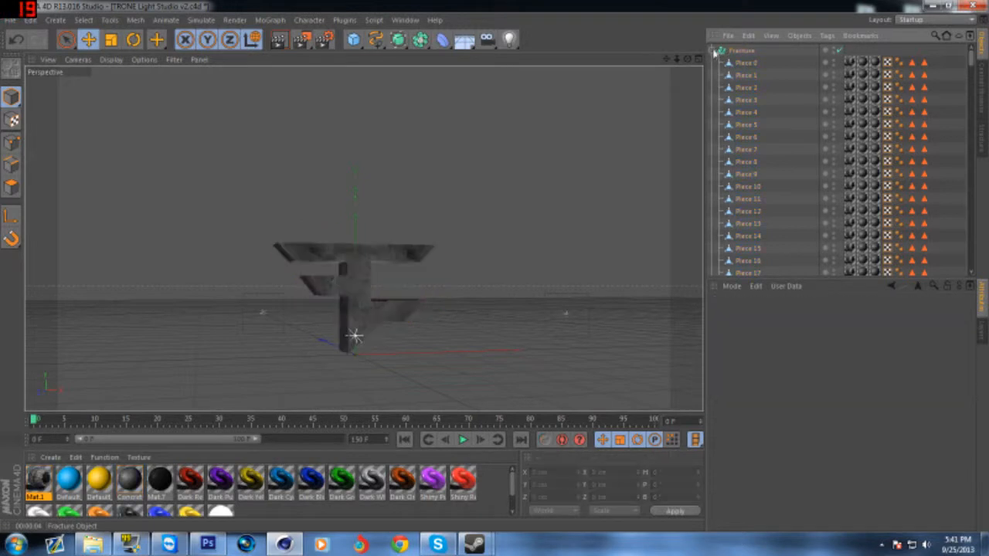
Add a MoGraph Random effector and assign it to the Fracture object's effectors.
{"action": "left_click", "coordinate": [270, 20]}
{"action": "mouse_move", "coordinate": [276, 41]}
{"action": "left_click", "coordinate": [376, 128]}
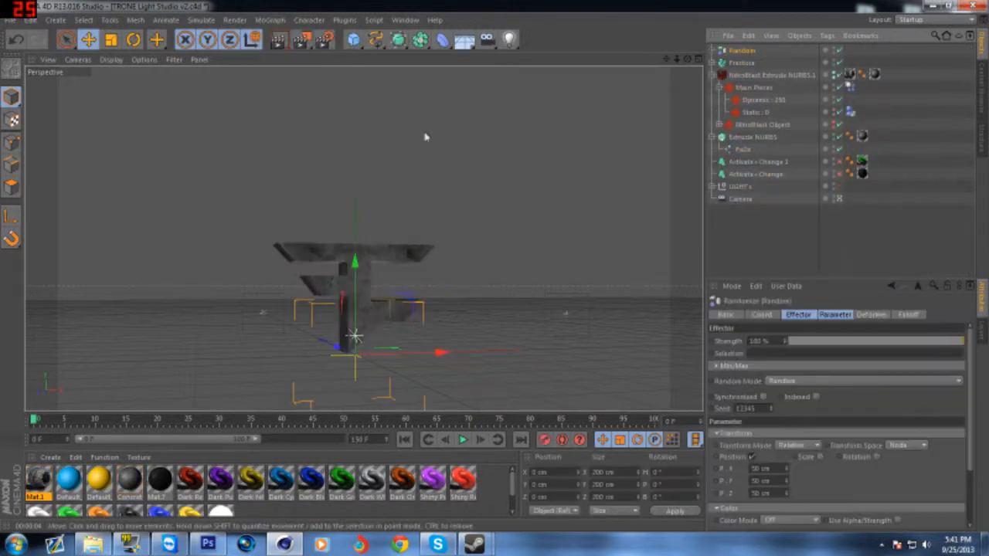
{"action": "left_click", "coordinate": [741, 64]}
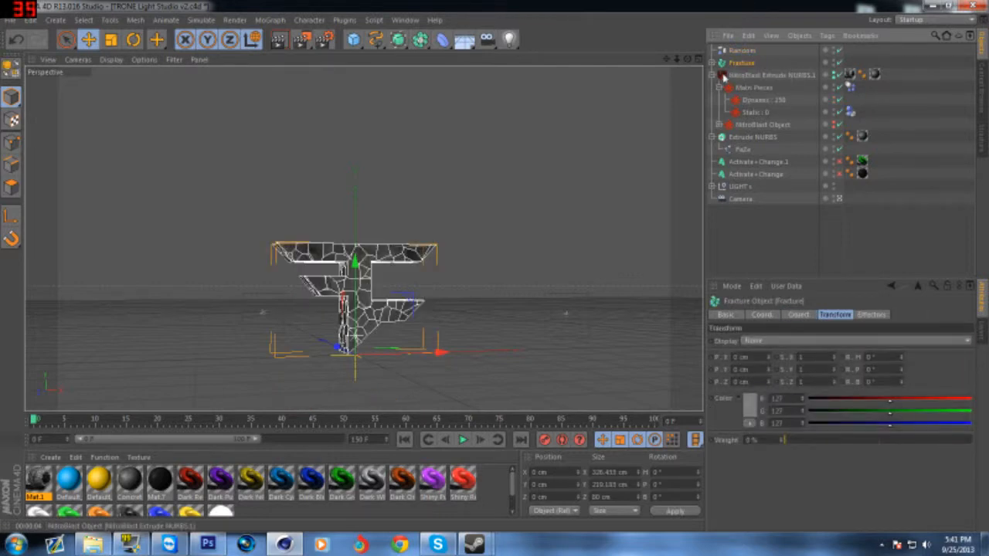
{"action": "left_click", "coordinate": [713, 75]}
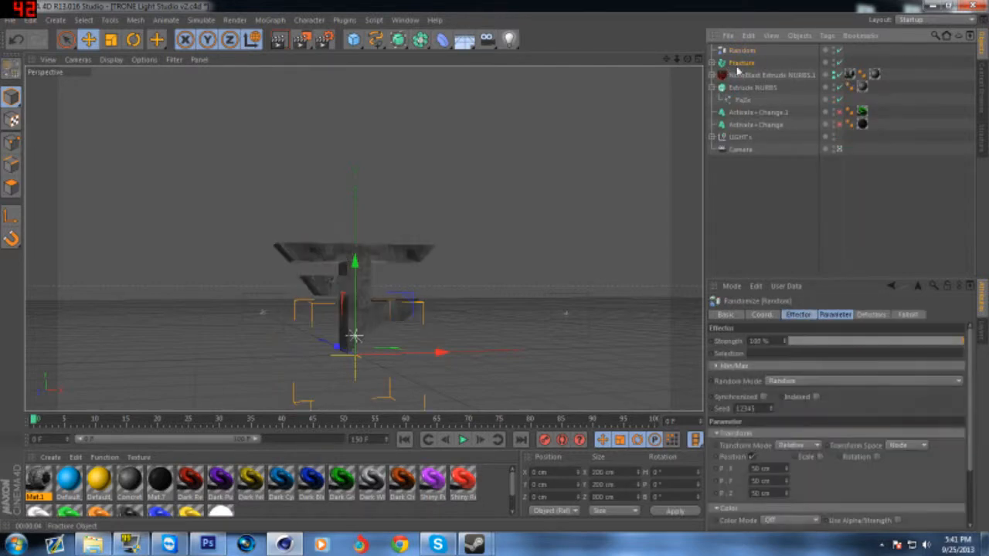
{"action": "left_click", "coordinate": [869, 315]}
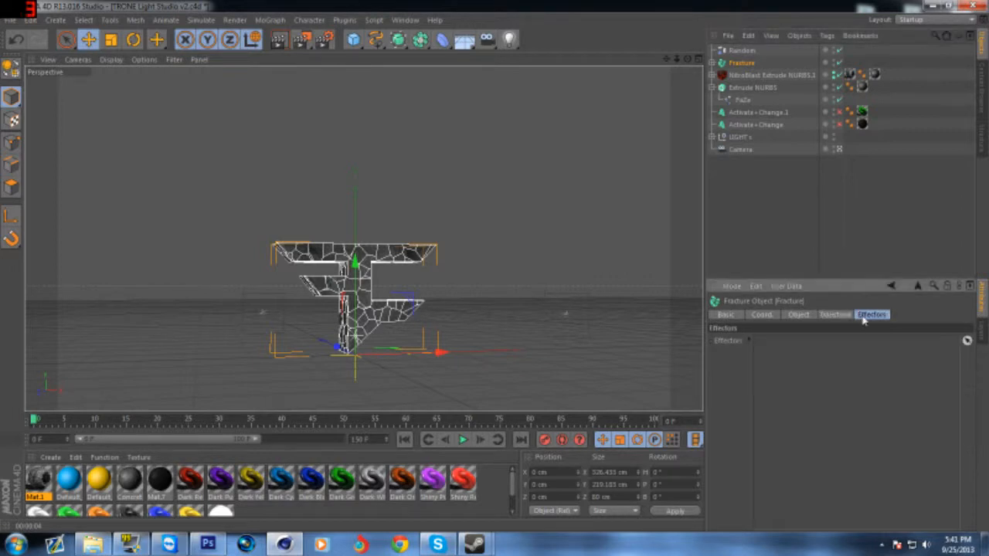
{"action": "left_click_drag", "start_coordinate": [742, 50], "coordinate": [816, 379]}
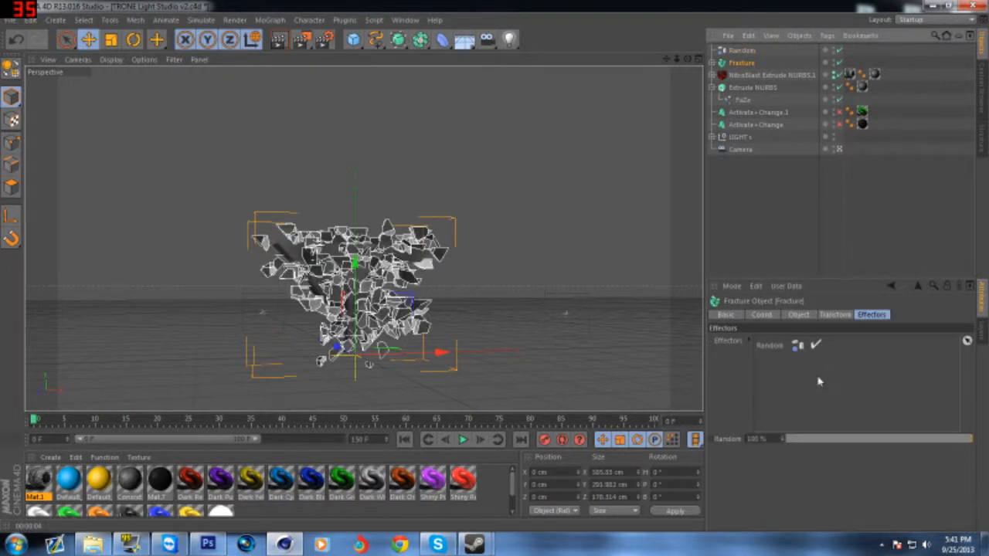
Render a preview of the shattered logo in the viewport, continuing despite the missing textures.
{"action": "mouse_move", "coordinate": [688, 58]}
{"action": "left_mouse_down"}
{"action": "mouse_move", "coordinate": [733, 46]}
{"action": "mouse_move", "coordinate": [690, 60]}
{"action": "left_mouse_up"}
{"action": "left_click", "coordinate": [284, 44]}
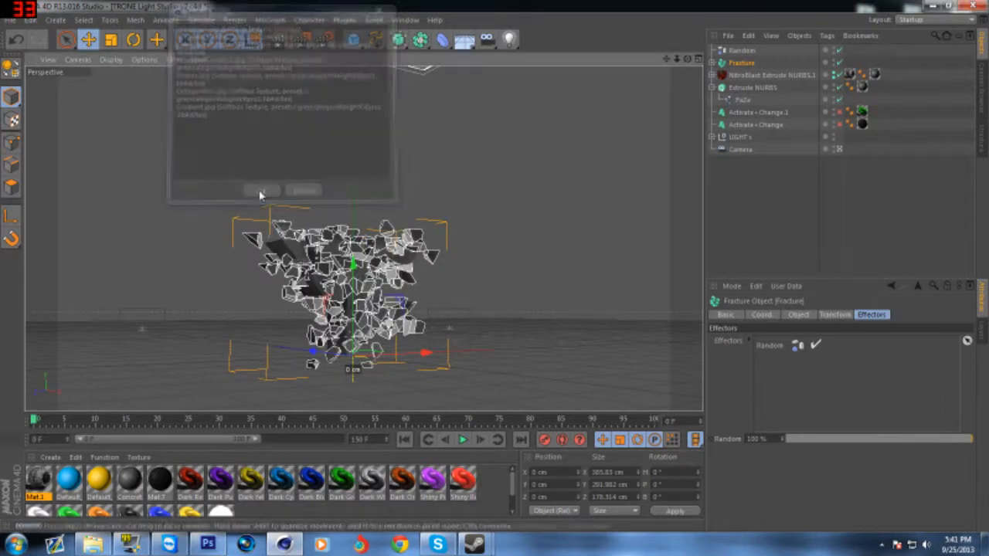
{"action": "left_click", "coordinate": [261, 191]}
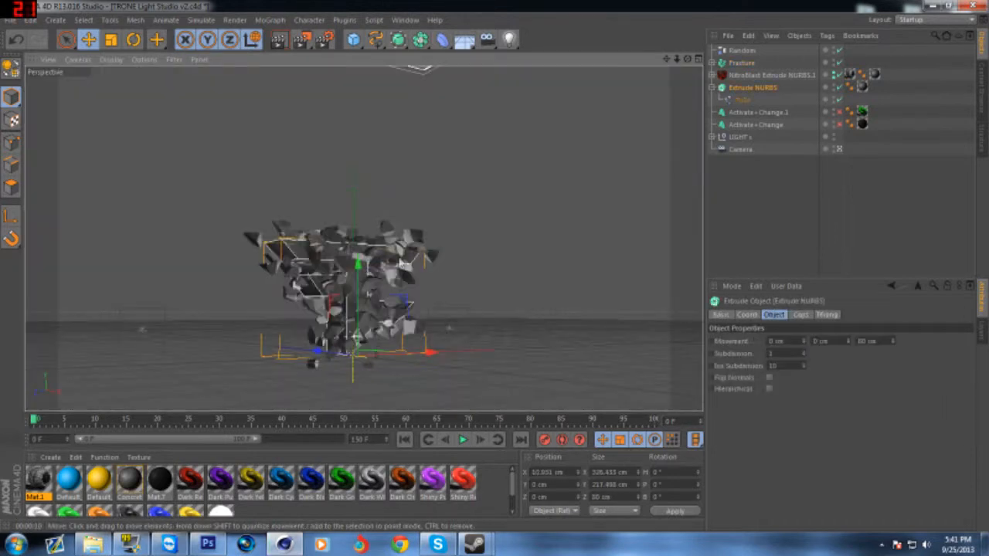
Move the Fracture object along its Z axis to about 31 cm, offsetting the fragments from the solid logo.
{"action": "left_click", "coordinate": [405, 263]}
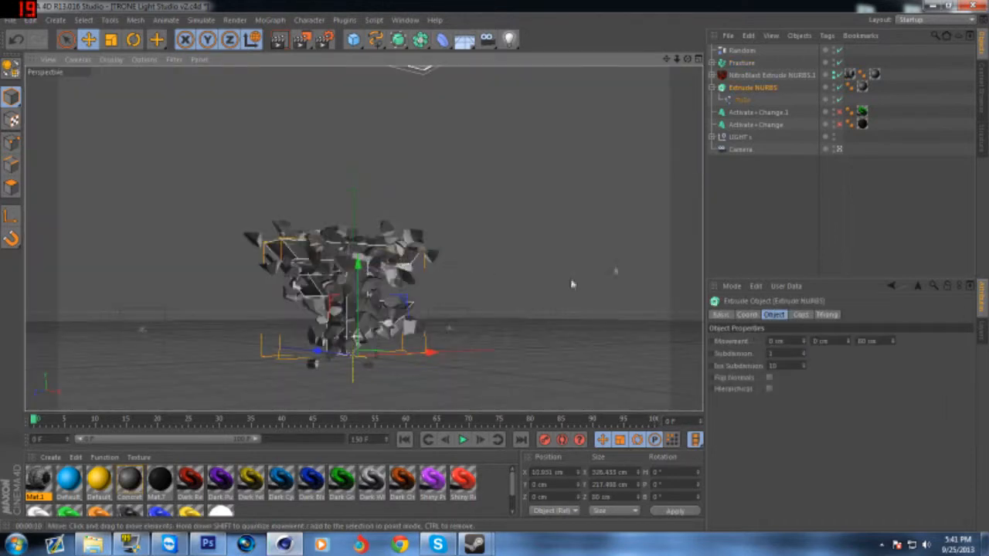
{"action": "left_click", "coordinate": [743, 51]}
{"action": "left_click", "coordinate": [742, 63]}
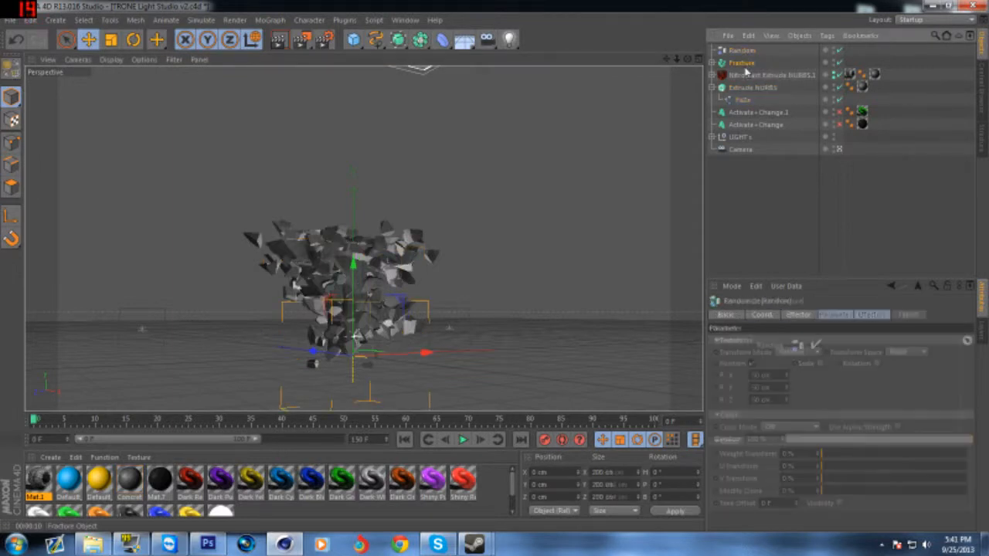
{"action": "left_click_drag", "start_coordinate": [335, 356], "coordinate": [323, 358]}
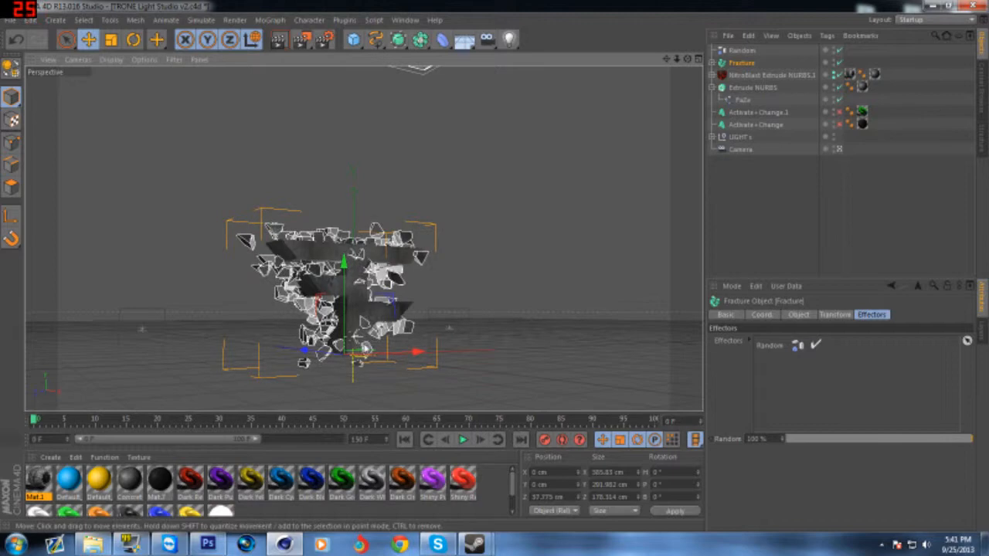
{"action": "left_click_drag", "start_coordinate": [687, 60], "coordinate": [688, 59]}
{"action": "left_click_drag", "start_coordinate": [298, 355], "coordinate": [300, 362]}
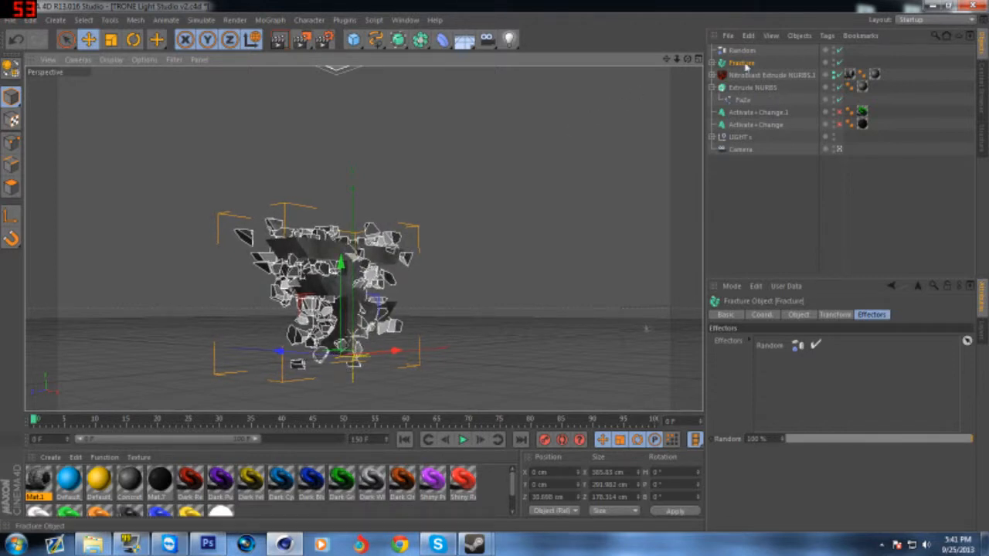
Rotate the Random effector and the Fracture object slightly around the vertical axis.
{"action": "left_click", "coordinate": [741, 50]}
{"action": "left_click", "coordinate": [132, 39]}
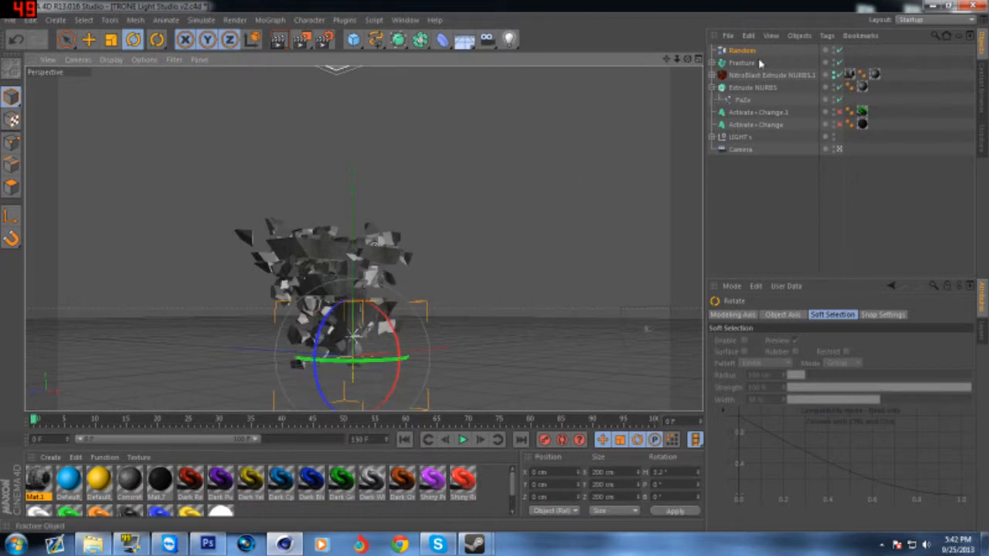
{"action": "left_click", "coordinate": [319, 365]}
{"action": "left_click_drag", "start_coordinate": [321, 366], "coordinate": [327, 365]}
Rotate the Fracture and Extrude NURBS objects together to tilt the whole logo.
{"action": "mouse_move", "coordinate": [687, 59]}
{"action": "left_mouse_down"}
{"action": "mouse_move", "coordinate": [694, 42]}
{"action": "mouse_move", "coordinate": [687, 66]}
{"action": "left_mouse_up"}
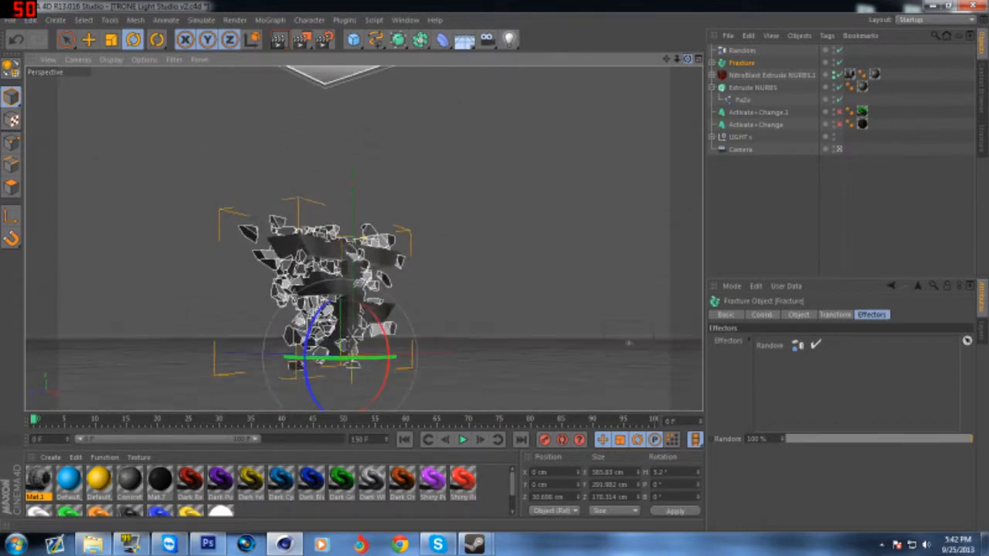
{"action": "left_click", "coordinate": [747, 87], "text": "ctrl"}
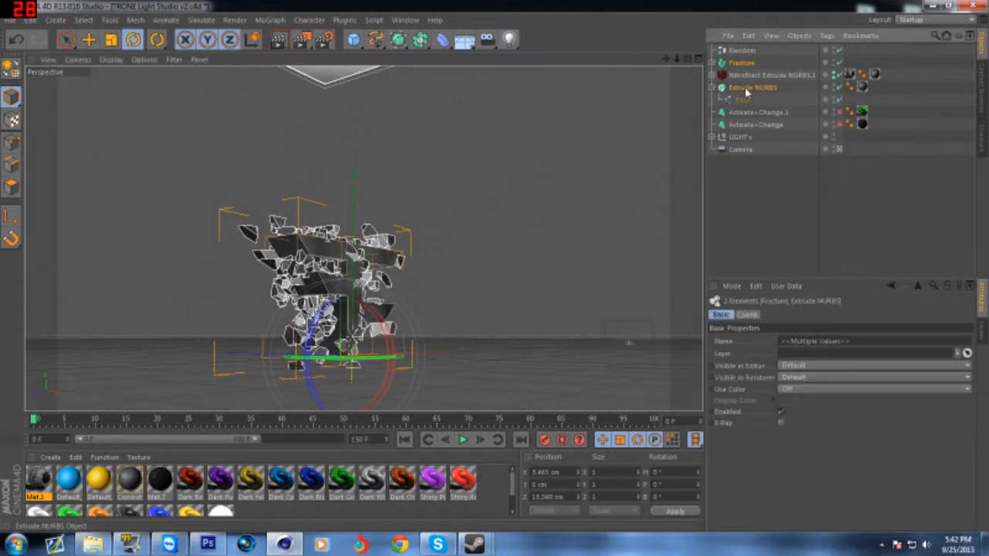
{"action": "left_click_drag", "start_coordinate": [370, 340], "coordinate": [363, 321]}
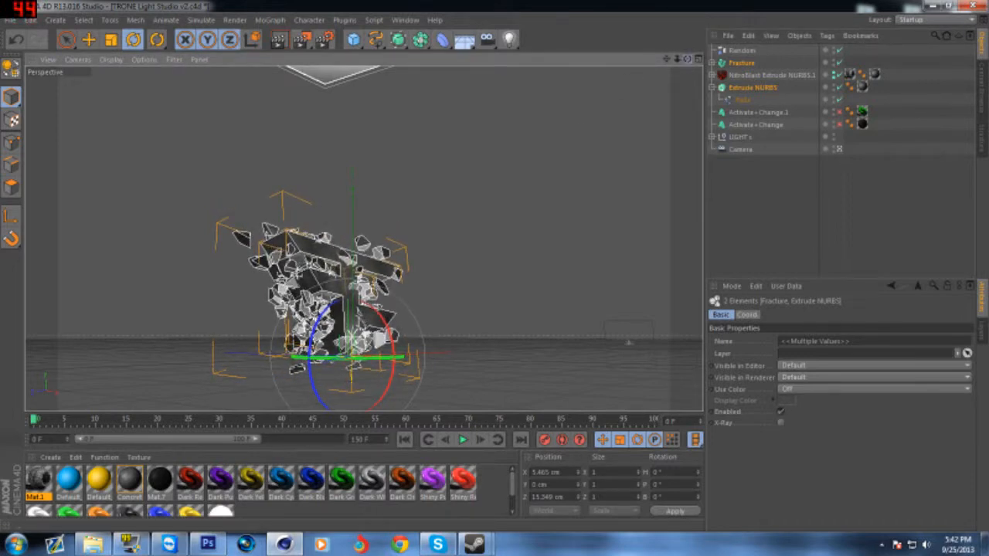
Set the render output to 1280 x 720 pixels, saved to the Desktop as a PNG named FaZe.
{"action": "left_click", "coordinate": [324, 40]}
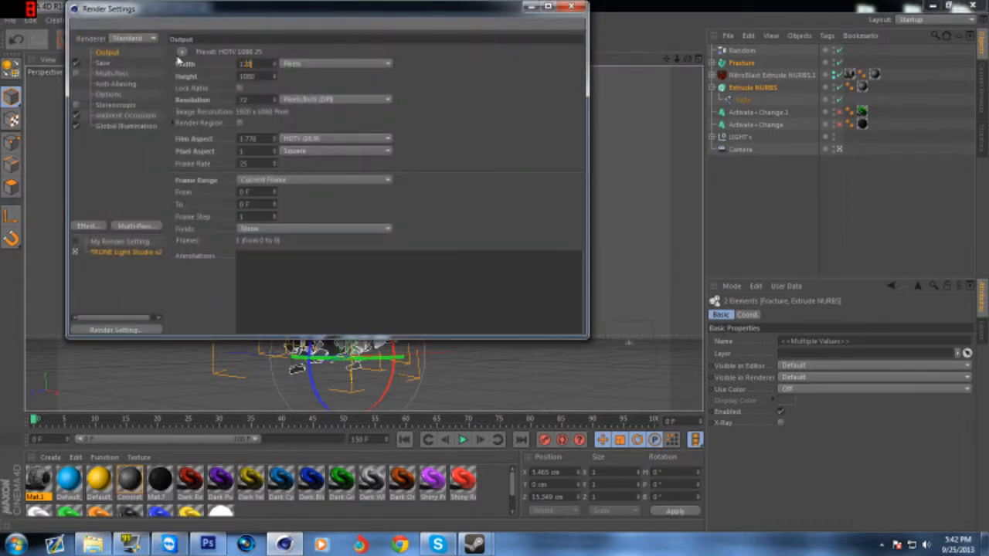
{"action": "key", "text": "Tab"}
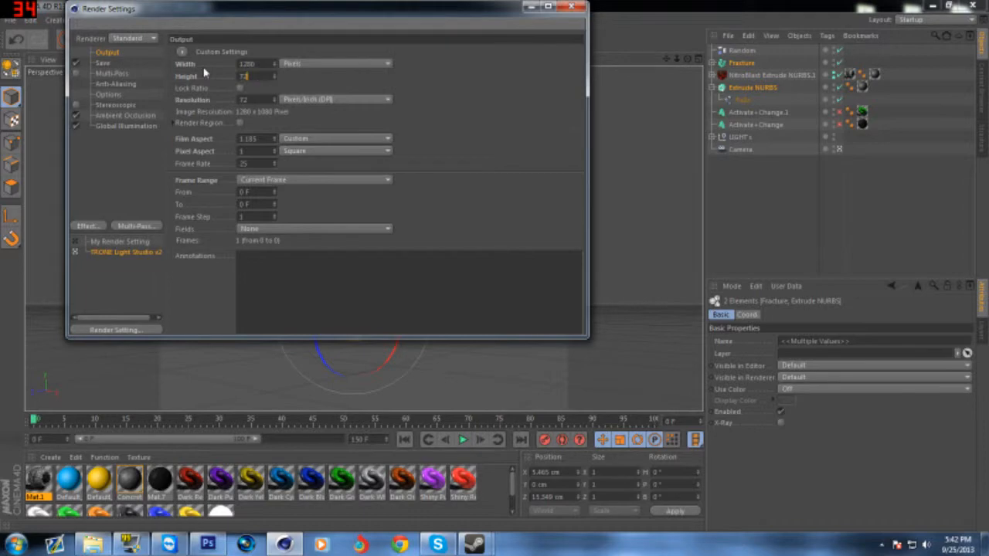
{"action": "left_click", "coordinate": [99, 62]}
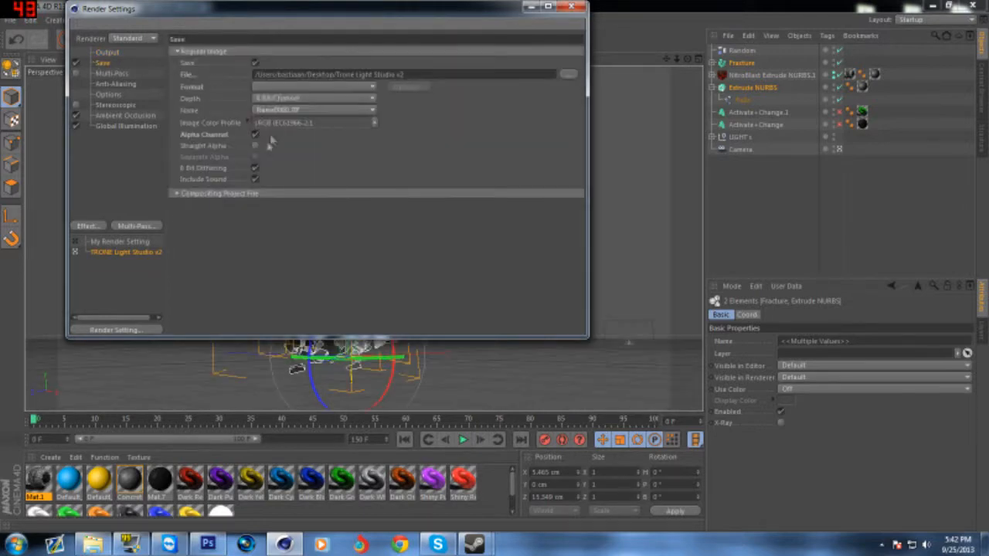
{"action": "left_click", "coordinate": [568, 74]}
{"action": "left_click", "coordinate": [109, 105]}
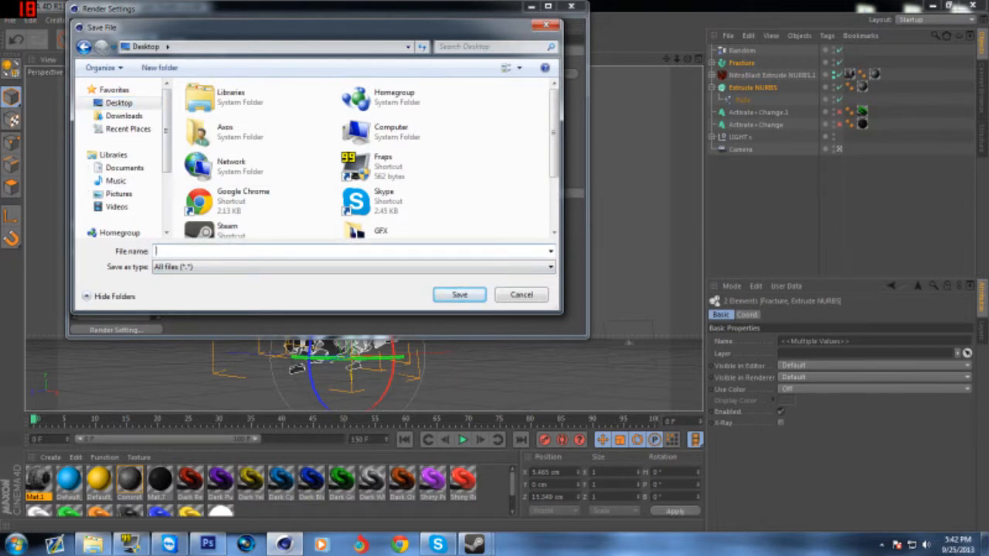
{"action": "type", "text": "Faz"}
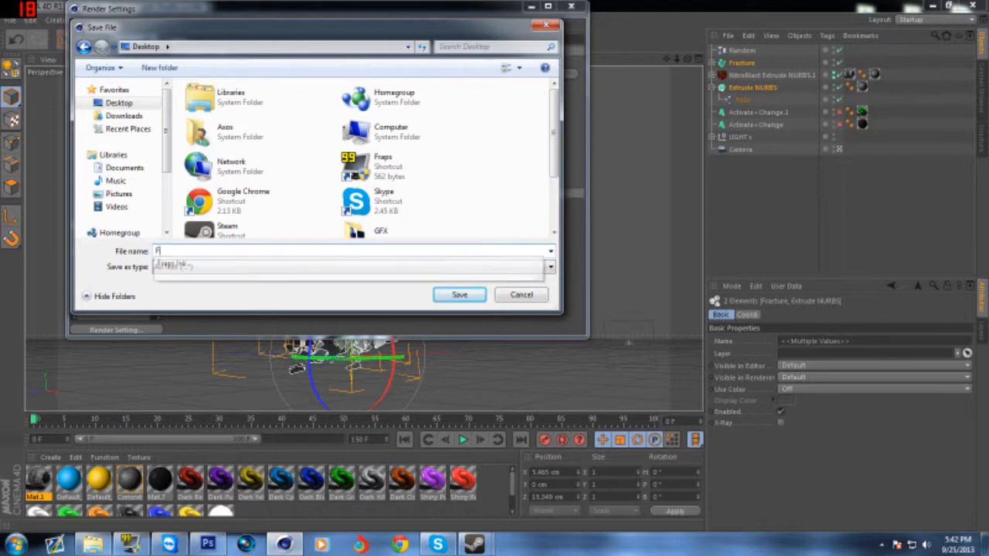
{"action": "key", "text": "Return"}
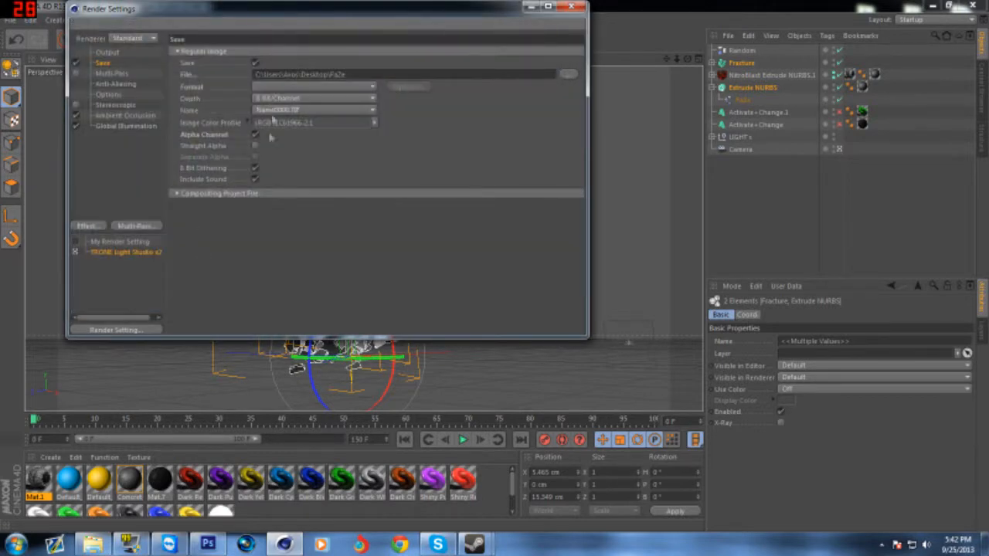
{"action": "left_click", "coordinate": [309, 86]}
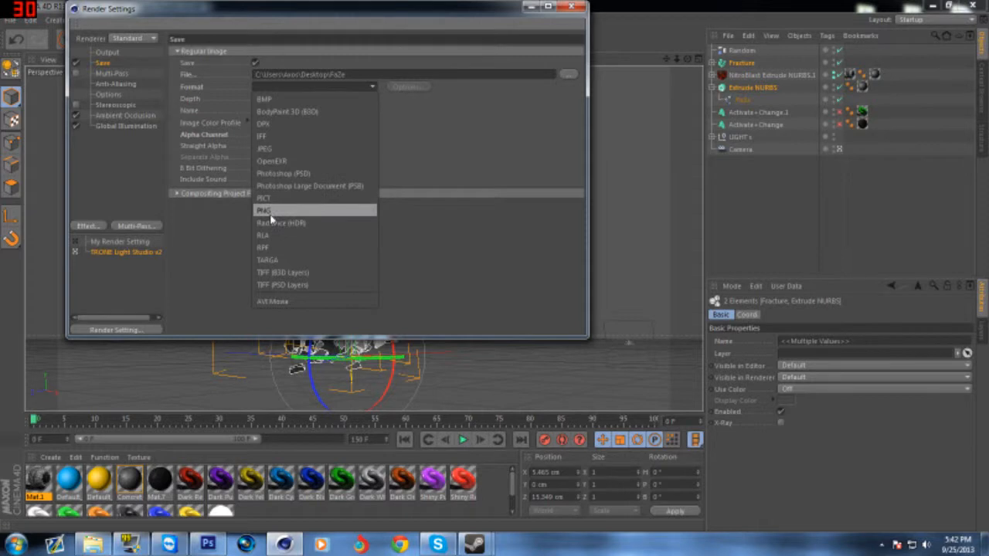
{"action": "left_click", "coordinate": [309, 206]}
{"action": "left_click", "coordinate": [571, 6]}
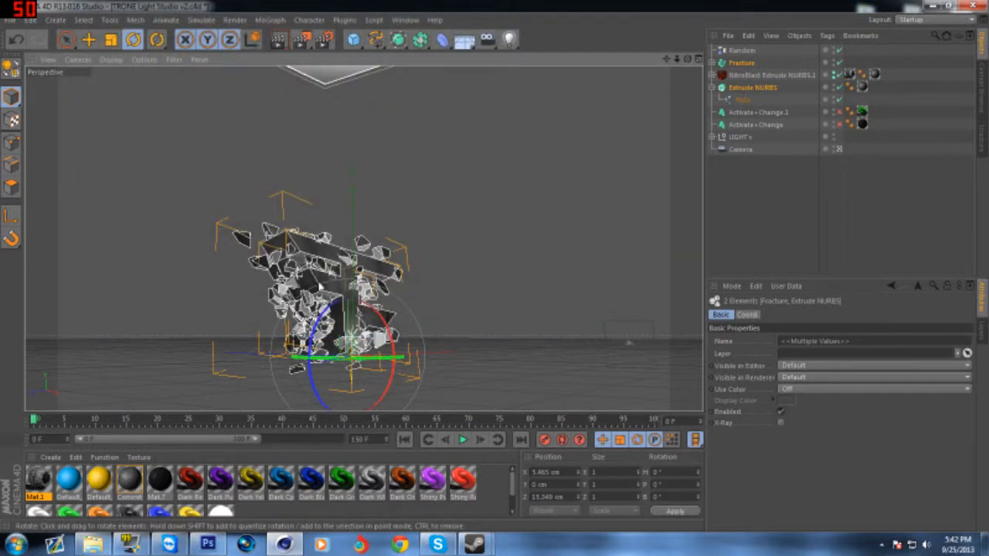
Add an Atom Array object and nest the Extrude NURBS logo inside it.
{"action": "left_click", "coordinate": [769, 86]}
{"action": "left_click", "coordinate": [753, 64]}
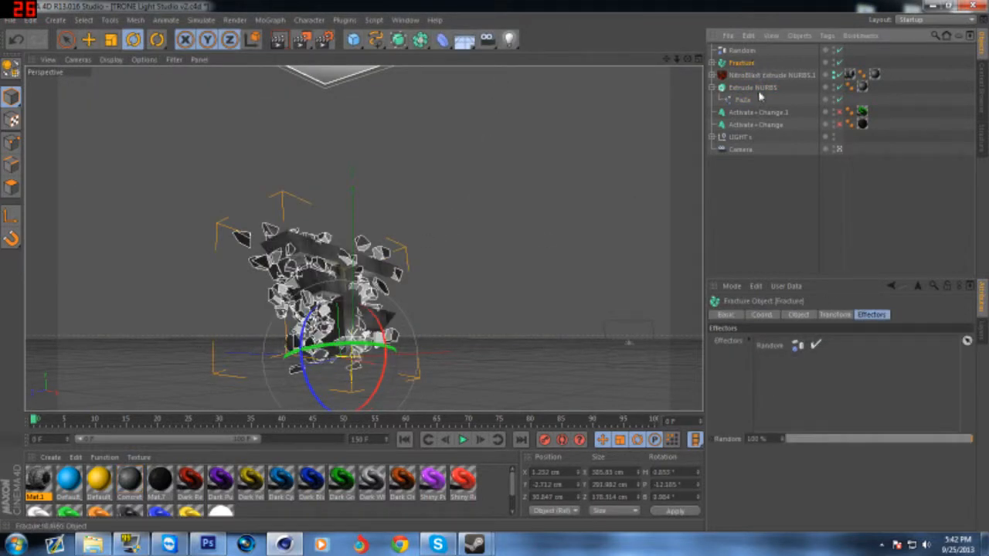
{"action": "left_click", "coordinate": [754, 87]}
{"action": "left_click", "coordinate": [419, 39]}
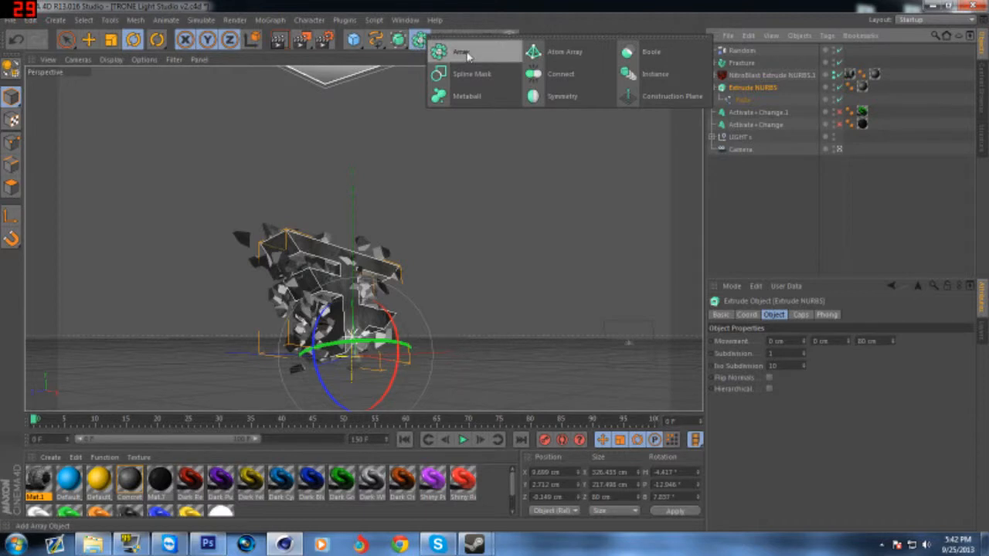
{"action": "left_click", "coordinate": [558, 53]}
{"action": "left_click_drag", "start_coordinate": [746, 50], "coordinate": [754, 94]}
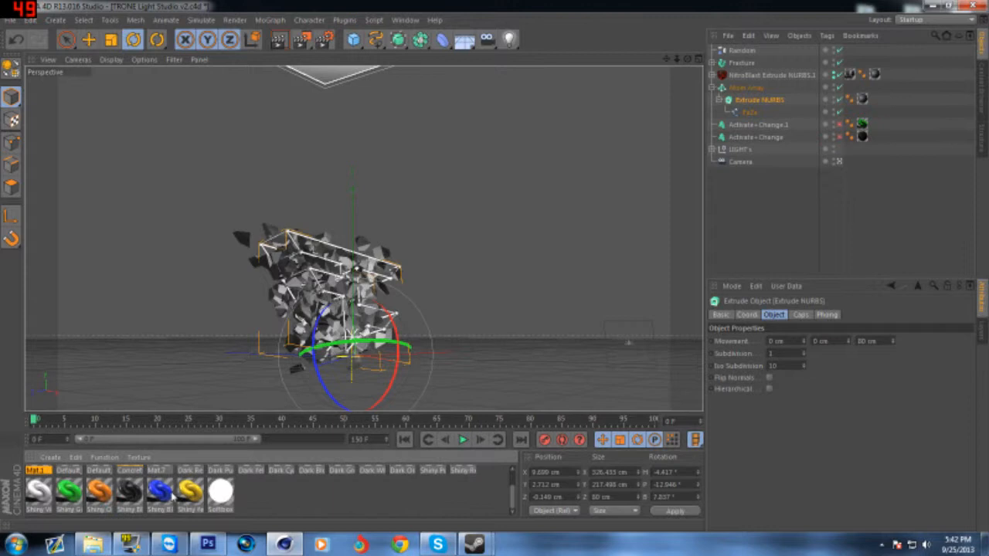
{"action": "left_click", "coordinate": [50, 457]}
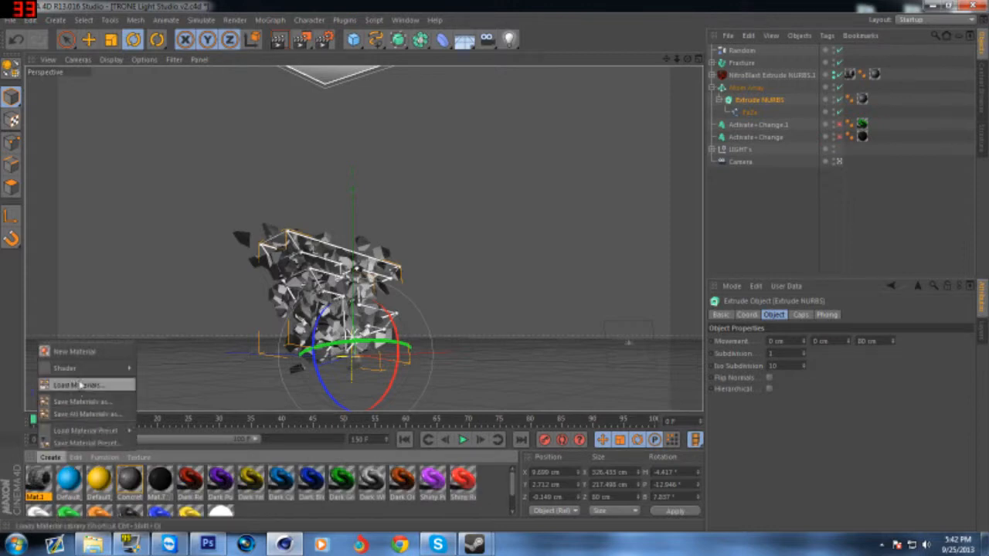
{"action": "mouse_move", "coordinate": [82, 372]}
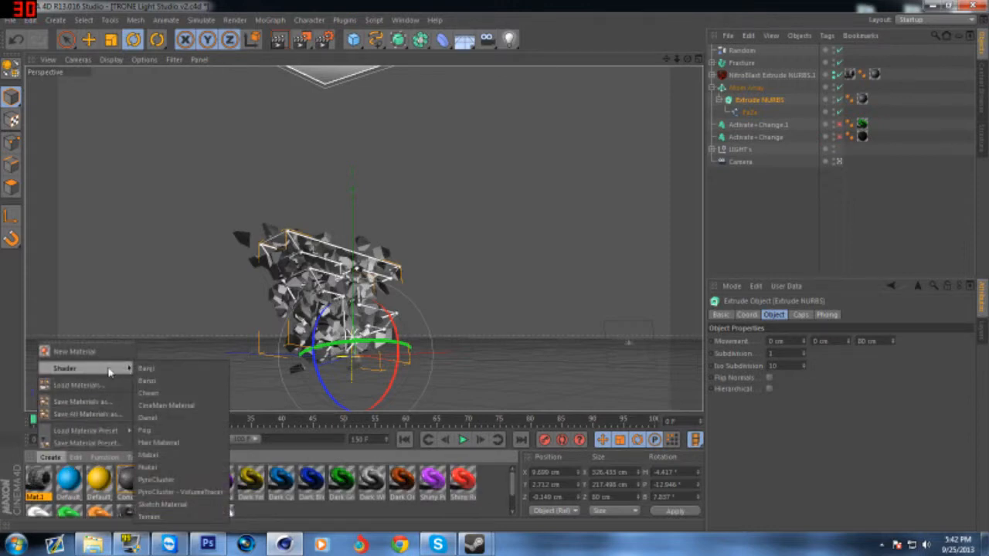
{"action": "mouse_move", "coordinate": [100, 430]}
{"action": "mouse_move", "coordinate": [151, 434]}
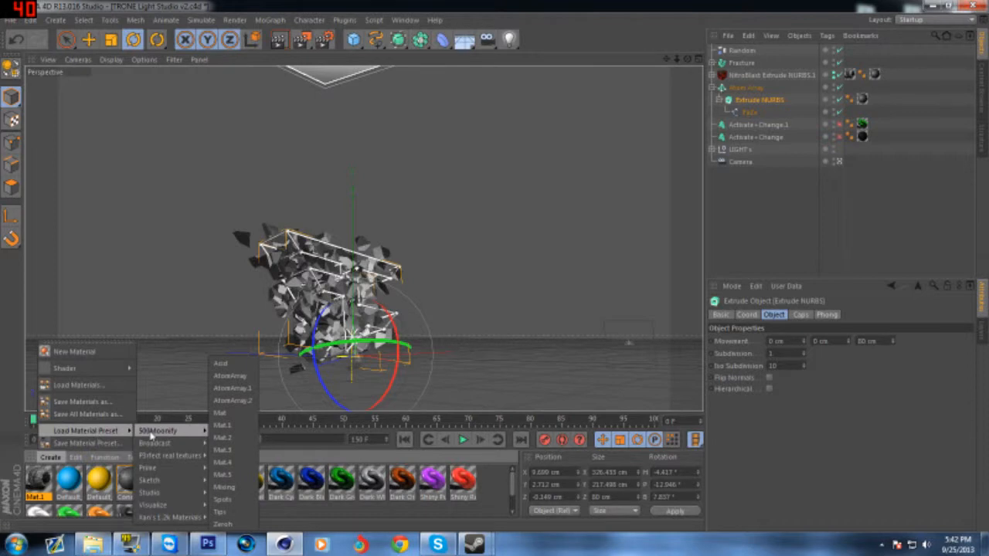
{"action": "mouse_move", "coordinate": [170, 516]}
{"action": "mouse_move", "coordinate": [222, 513]}
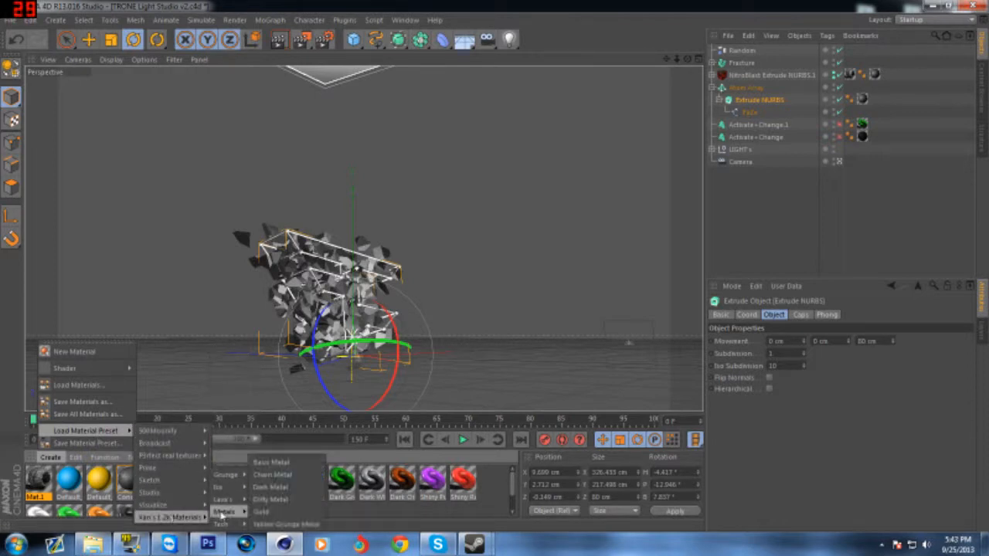
{"action": "mouse_move", "coordinate": [228, 489]}
{"action": "left_click", "coordinate": [379, 519]}
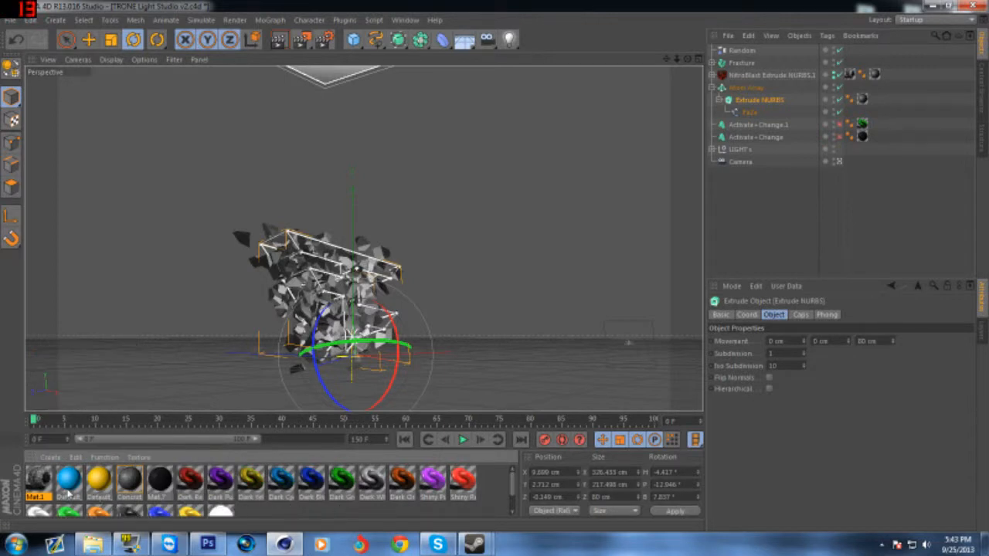
Apply the Dark Cyan material to the Atom Array and render a preview of the viewport.
{"action": "mouse_move", "coordinate": [75, 477]}
{"action": "left_mouse_down"}
{"action": "mouse_move", "coordinate": [563, 271]}
{"action": "mouse_move", "coordinate": [760, 99]}
{"action": "mouse_move", "coordinate": [323, 423]}
{"action": "mouse_move", "coordinate": [80, 485]}
{"action": "left_mouse_up"}
{"action": "scroll", "coordinate": [371, 481], "scroll_direction": "down", "scroll_amount": 2}
{"action": "scroll", "coordinate": [370, 482], "scroll_direction": "up", "scroll_amount": 2}
{"action": "left_click_drag", "start_coordinate": [281, 490], "coordinate": [749, 99]}
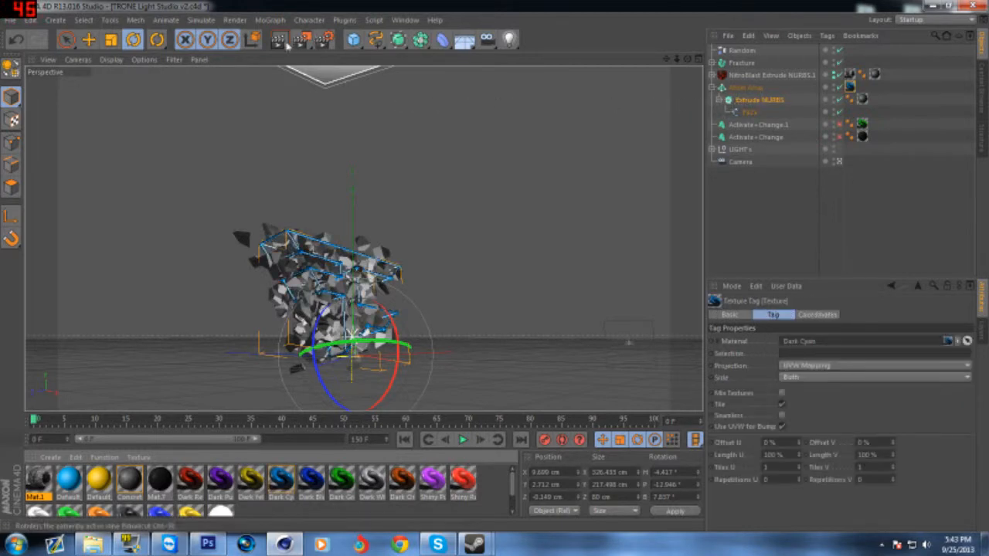
{"action": "left_click", "coordinate": [262, 190]}
{"action": "key", "text": "ctrl+r"}
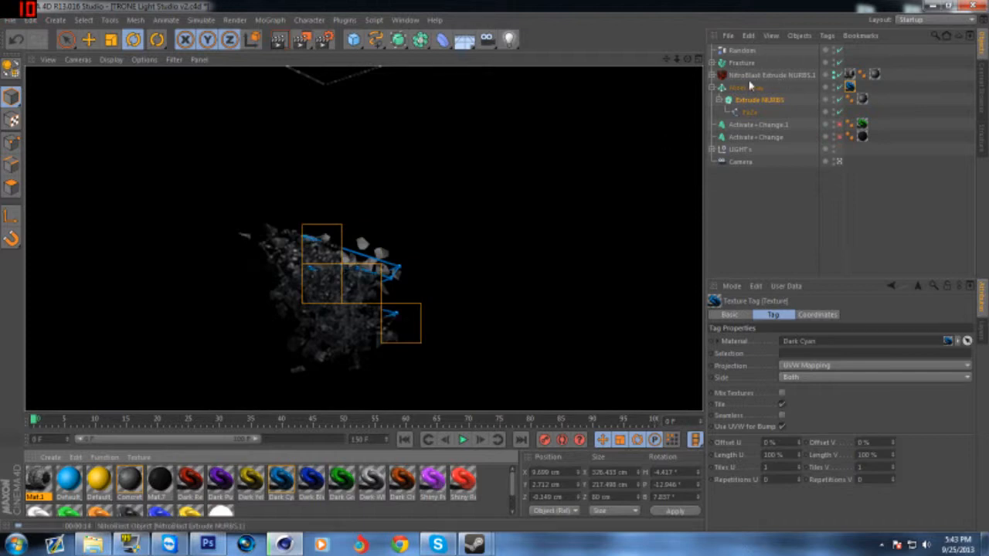
Take the Extrude NURBS logo out of the Atom Array and delete the array.
{"action": "left_click", "coordinate": [768, 77]}
{"action": "left_click_drag", "start_coordinate": [757, 127], "coordinate": [757, 125]}
{"action": "left_click", "coordinate": [751, 91]}
{"action": "key", "text": "Delete"}
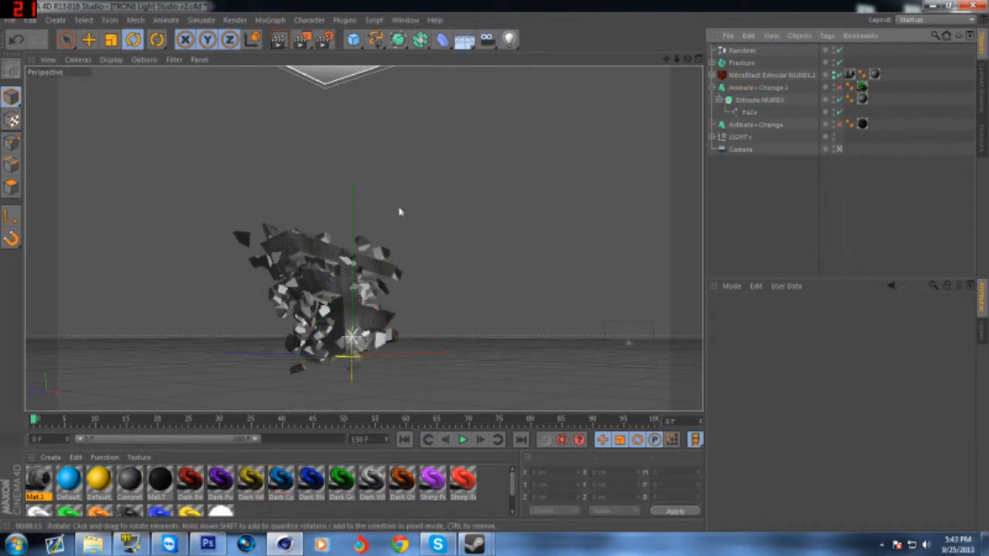
Render the scene to the FaZe PNG despite missing textures and reposition the saved file on the desktop.
{"action": "left_click", "coordinate": [300, 39]}
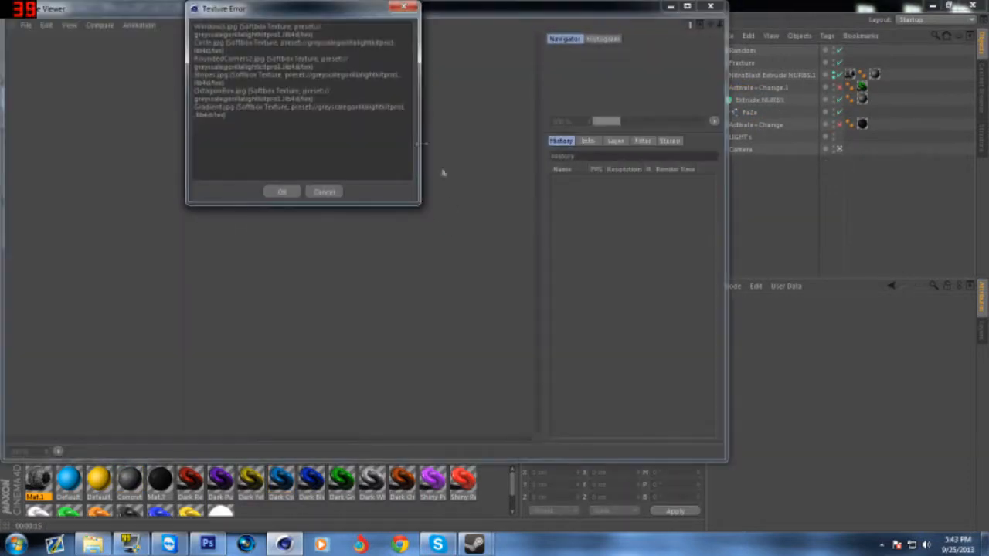
{"action": "left_click", "coordinate": [282, 192]}
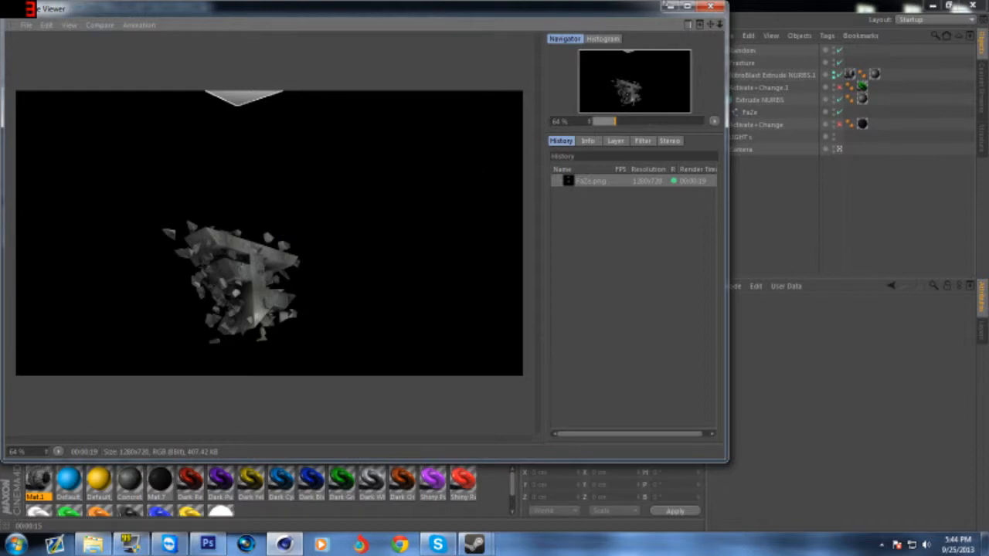
{"action": "left_click", "coordinate": [711, 8]}
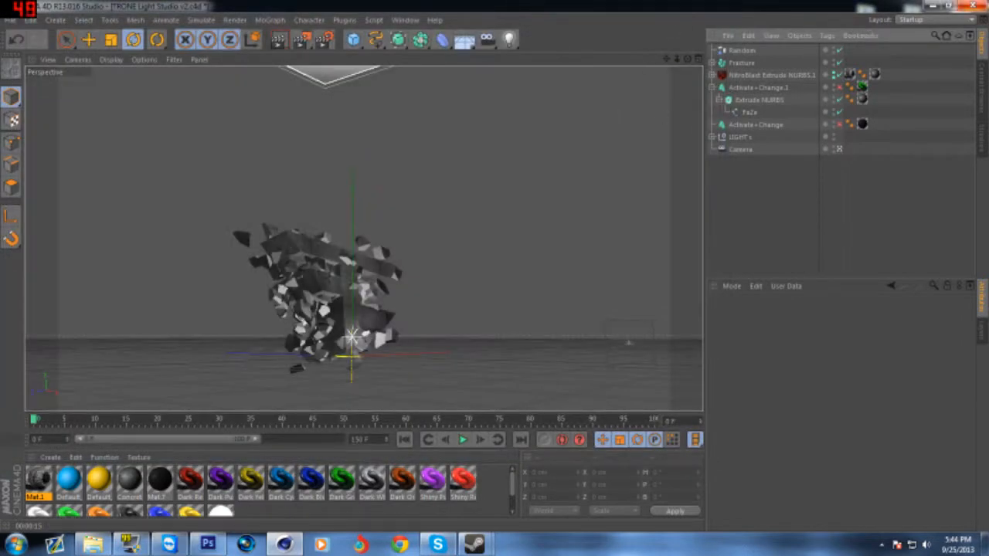
{"action": "left_click", "coordinate": [933, 5]}
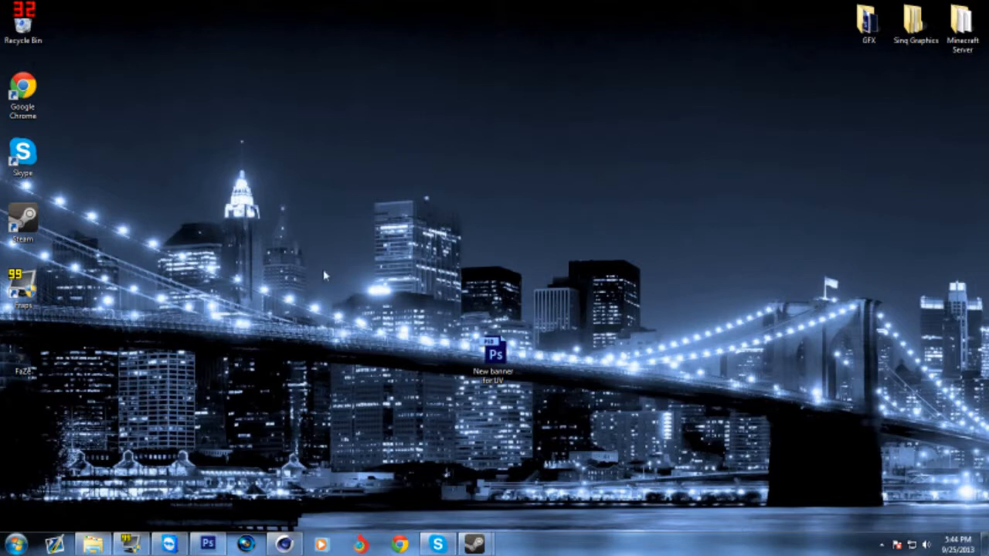
{"action": "left_click_drag", "start_coordinate": [23, 357], "coordinate": [491, 91]}
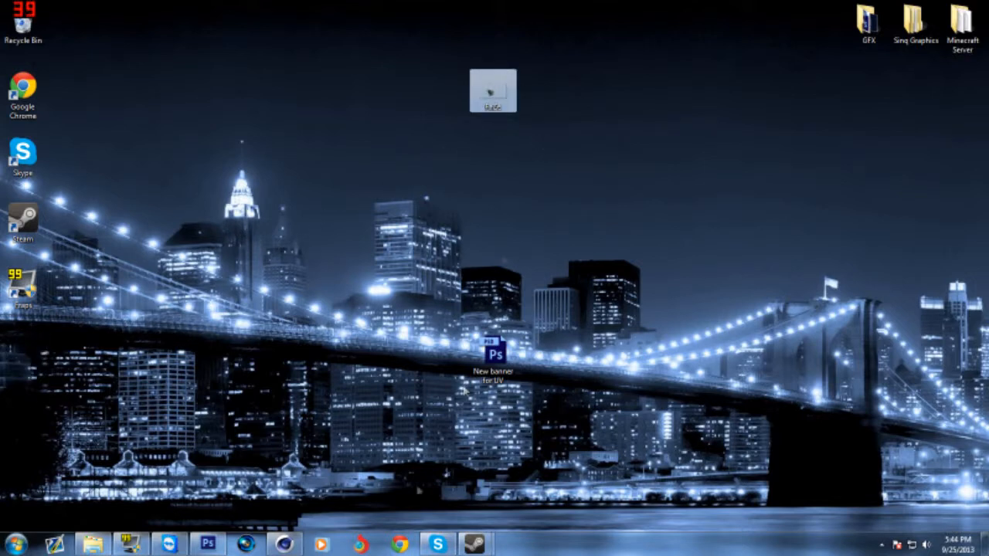
Check the documents open in Photoshop and the GFX folder on the desktop for a banner template.
{"action": "left_click", "coordinate": [217, 543]}
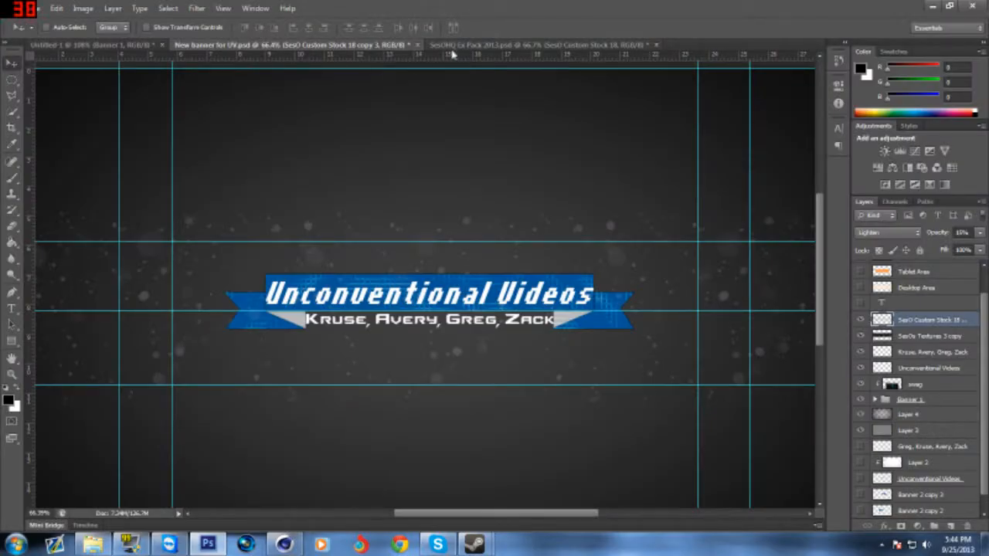
{"action": "left_click", "coordinate": [469, 45]}
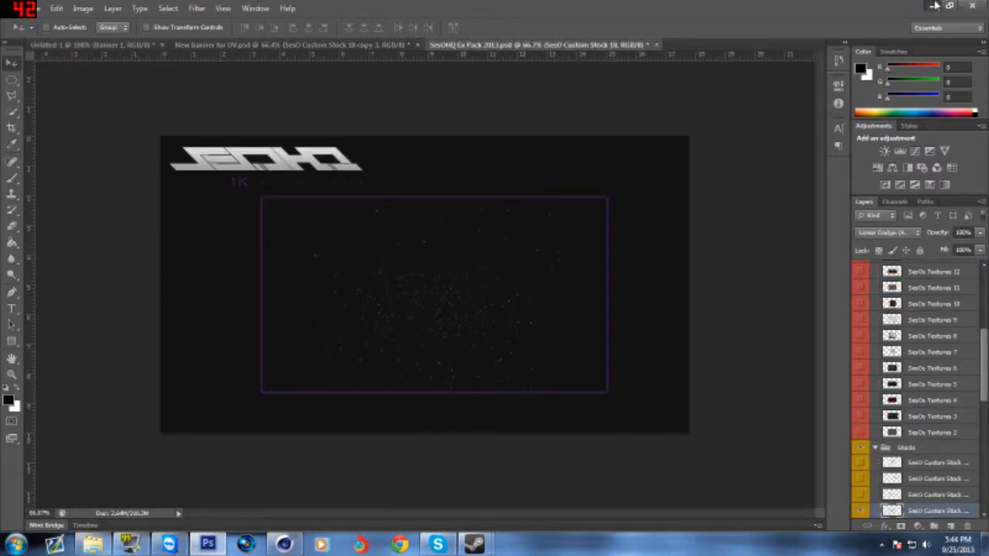
{"action": "left_click", "coordinate": [932, 5]}
{"action": "double_click", "coordinate": [867, 23]}
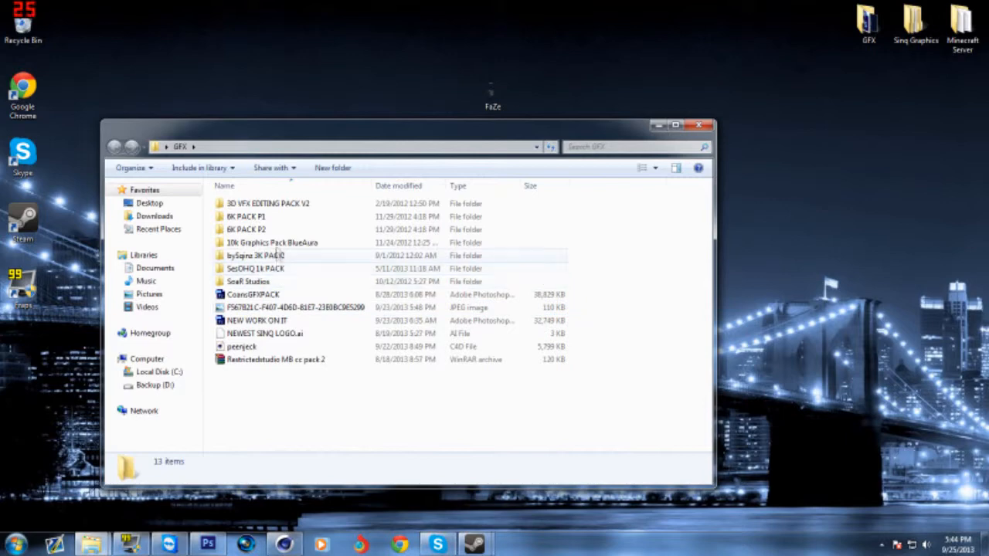
{"action": "left_click", "coordinate": [698, 125]}
Search the computer for "banner" and open the New Axos banner document in Photoshop.
{"action": "key", "text": "super"}
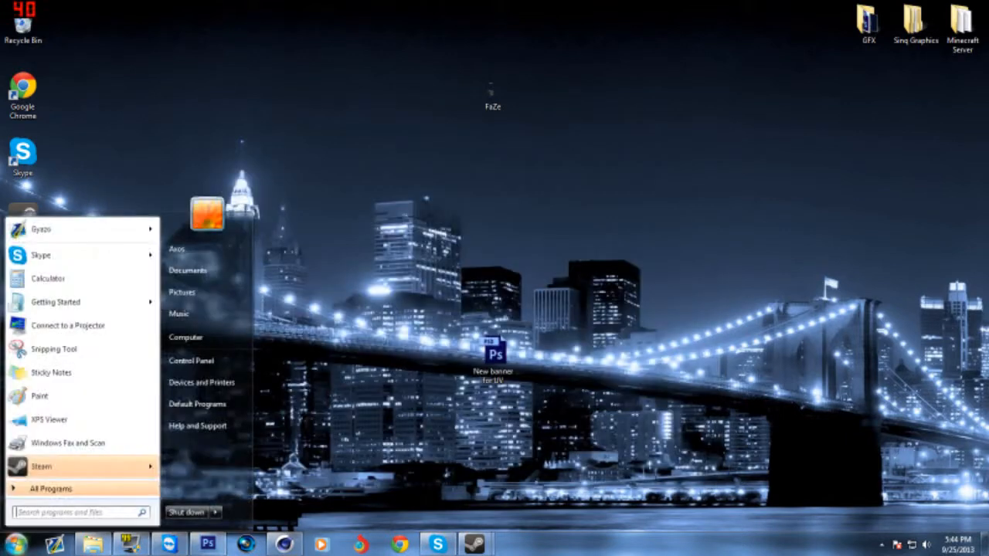
{"action": "type", "text": "teamplate"}
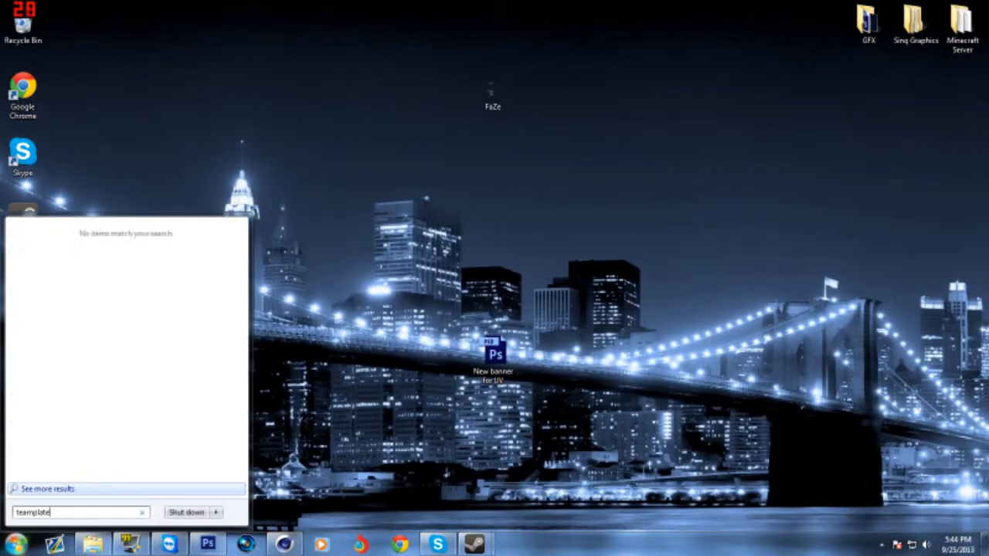
{"action": "key", "text": "BackSpace"}
{"action": "key", "text": "BackSpace"}
{"action": "key", "text": "BackSpace"}
{"action": "key", "text": "BackSpace"}
{"action": "key", "text": "BackSpace"}
{"action": "key", "text": "BackSpace"}
{"action": "key", "text": "BackSpace"}
{"action": "key", "text": "BackSpace"}
{"action": "key", "text": "BackSpace"}
{"action": "type", "text": "banner"}
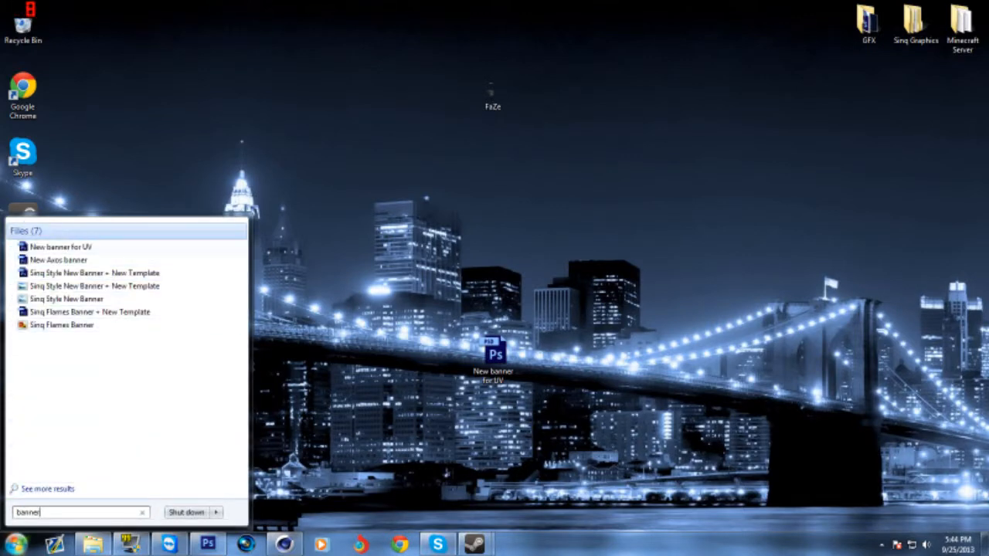
{"action": "key", "text": "Return"}
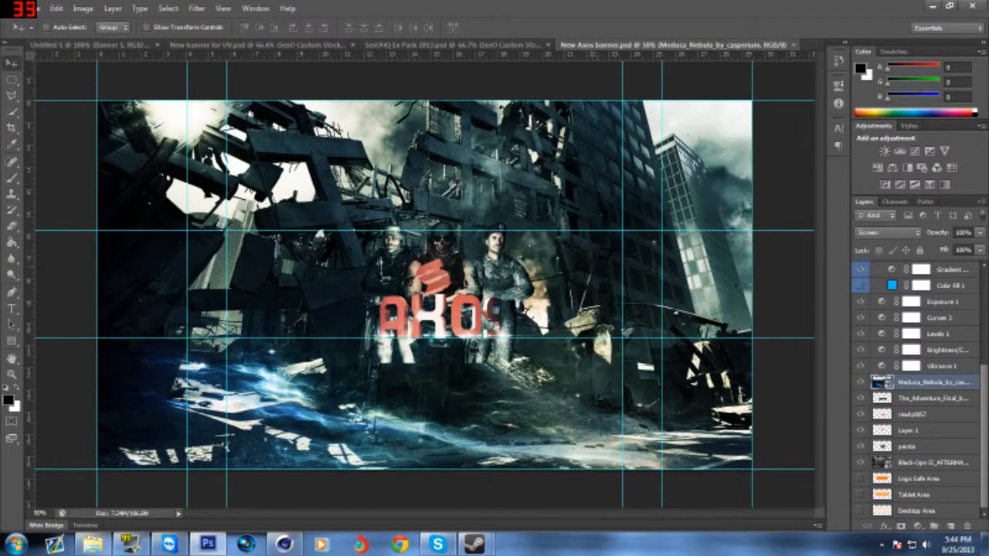
Try to delete the VISUAL layer group from the banner document.
{"action": "scroll", "coordinate": [953, 320], "scroll_direction": "up", "scroll_amount": 4}
{"action": "left_click", "coordinate": [925, 353]}
{"action": "left_click", "coordinate": [911, 340]}
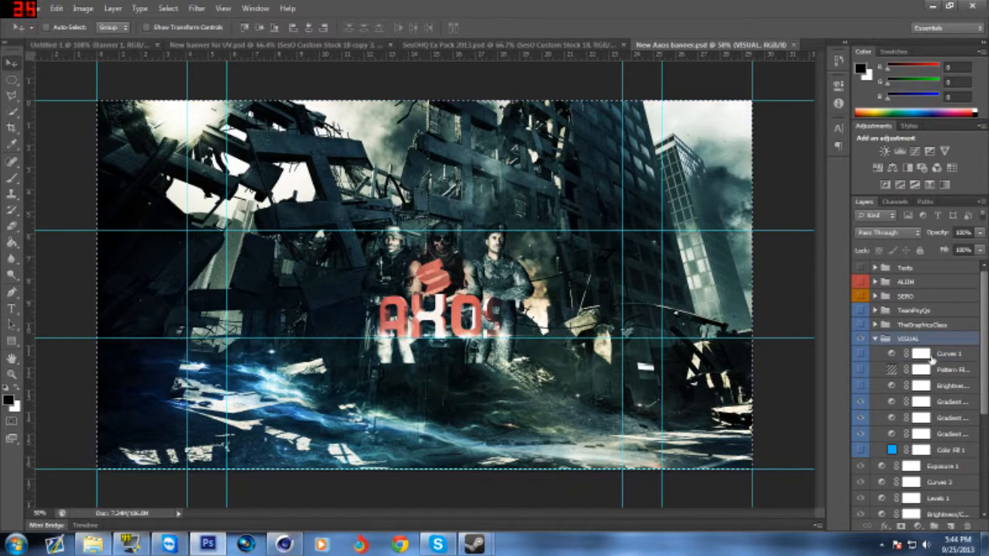
{"action": "key", "text": "Delete"}
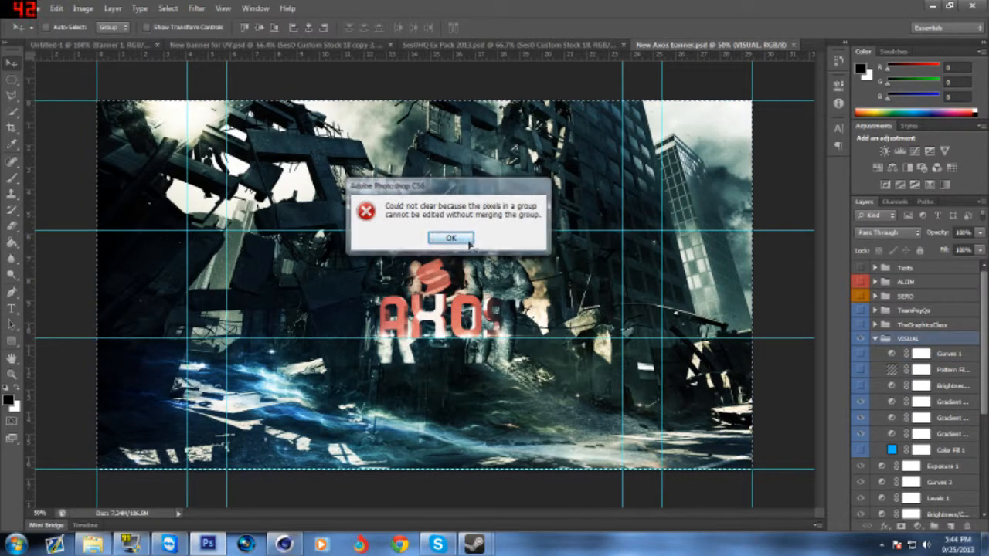
{"action": "left_click", "coordinate": [468, 241]}
Delete all layers and groups from Texts down to the Black-Ops-II background, keeping the three area template layers.
{"action": "scroll", "coordinate": [943, 370], "scroll_direction": "down", "scroll_amount": 5}
{"action": "left_click", "coordinate": [915, 511]}
{"action": "scroll", "coordinate": [916, 514], "scroll_direction": "up", "scroll_amount": 5}
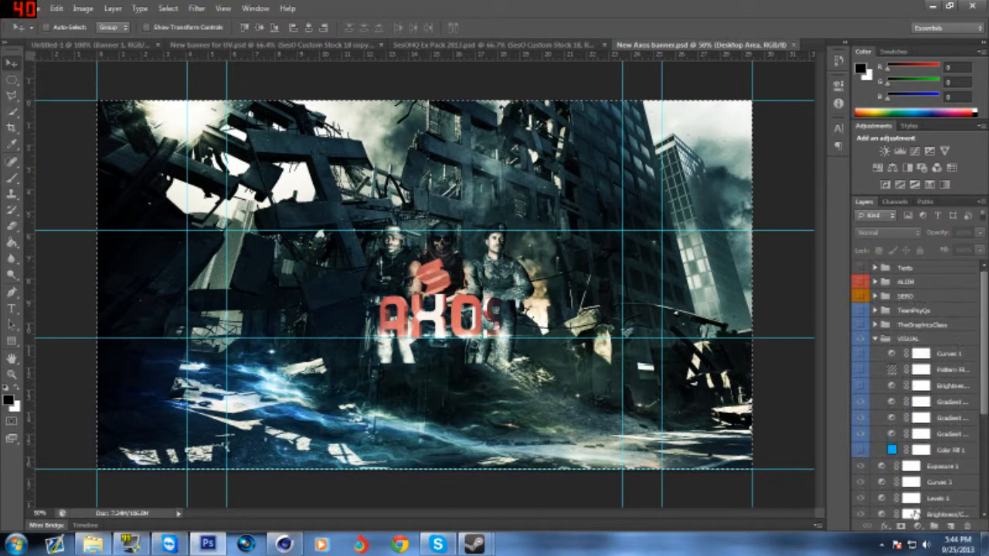
{"action": "scroll", "coordinate": [927, 324], "scroll_direction": "down", "scroll_amount": 5}
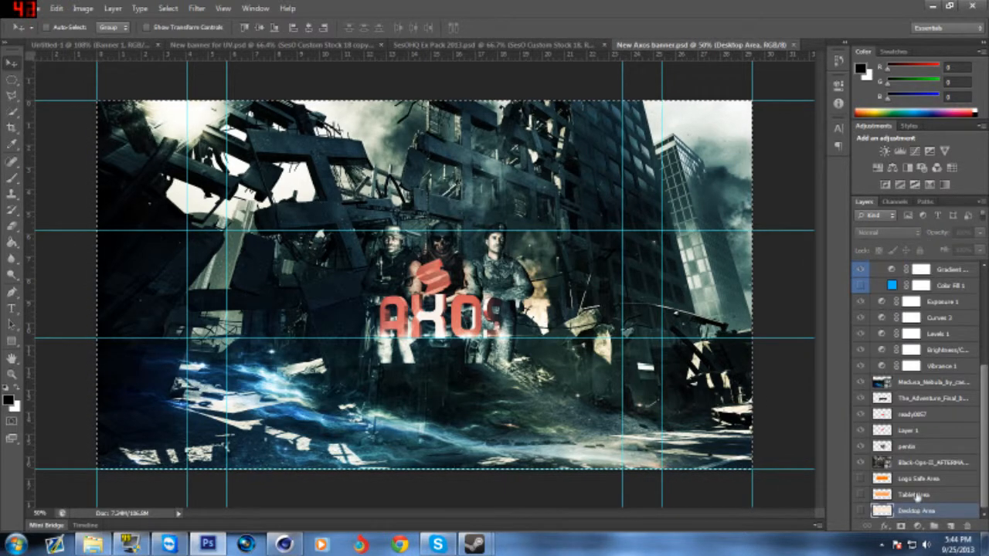
{"action": "left_click", "coordinate": [921, 463]}
{"action": "scroll", "coordinate": [921, 469], "scroll_direction": "up", "scroll_amount": 5}
{"action": "left_click", "coordinate": [905, 268], "text": "shift"}
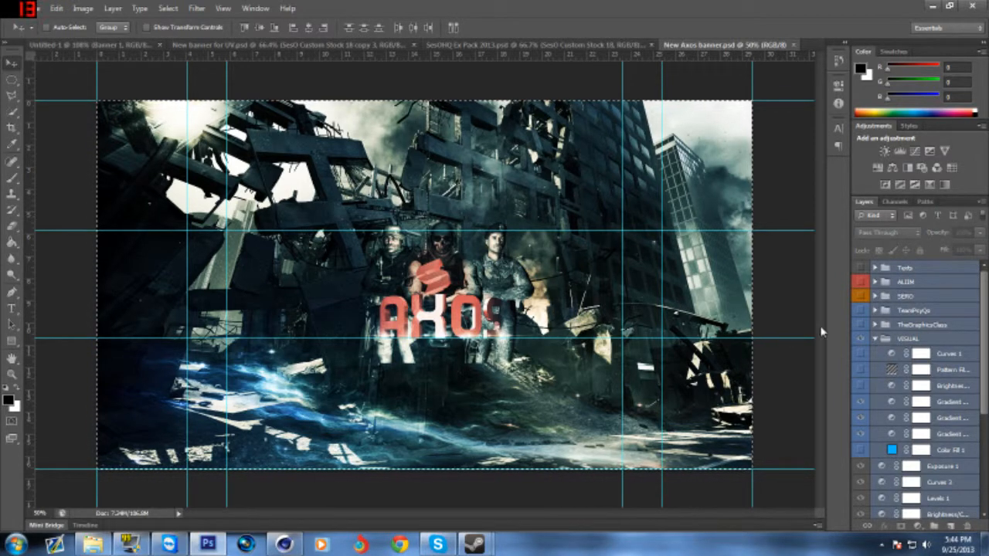
{"action": "key", "text": "Delete"}
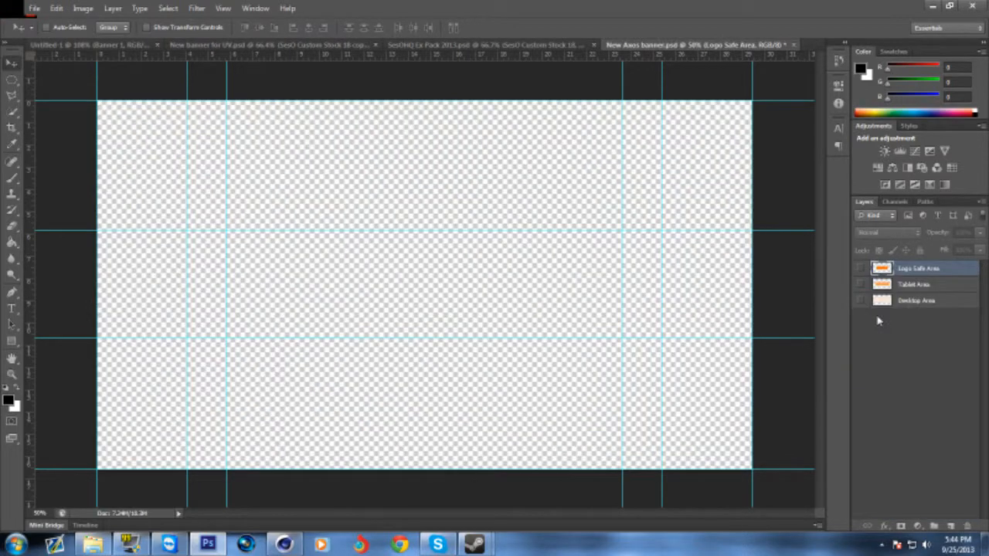
Place the FaZe PNG from the Desktop into the emptied banner document at its original size.
{"action": "scroll", "coordinate": [382, 294], "scroll_direction": "up", "scroll_amount": 4, "text": "alt"}
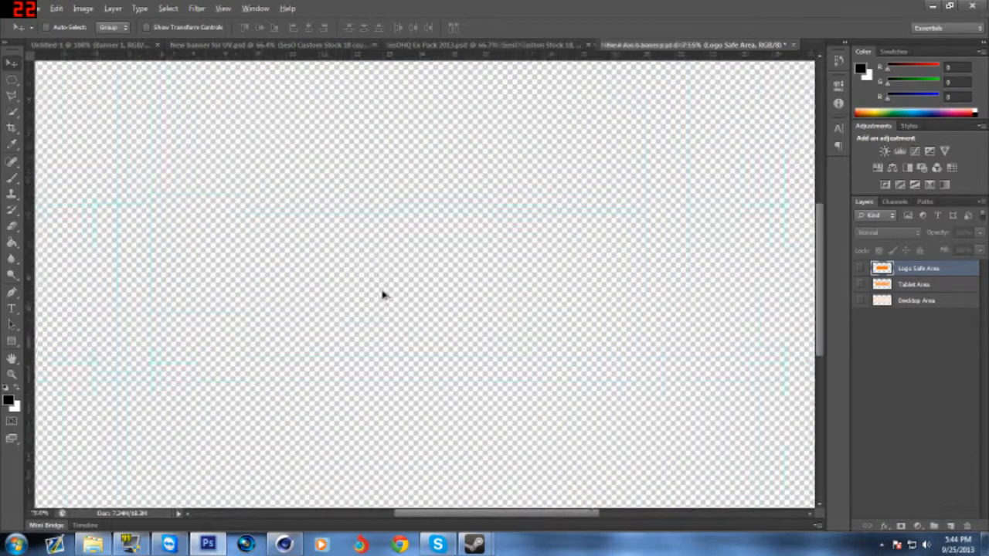
{"action": "scroll", "coordinate": [383, 292], "scroll_direction": "down", "scroll_amount": 4, "text": "alt"}
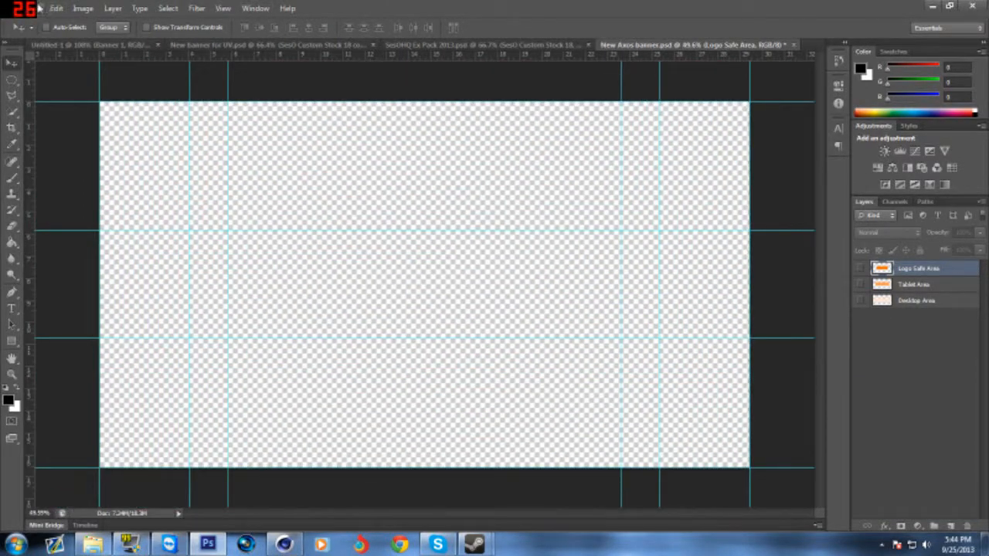
{"action": "left_click", "coordinate": [37, 8]}
{"action": "left_click", "coordinate": [68, 210]}
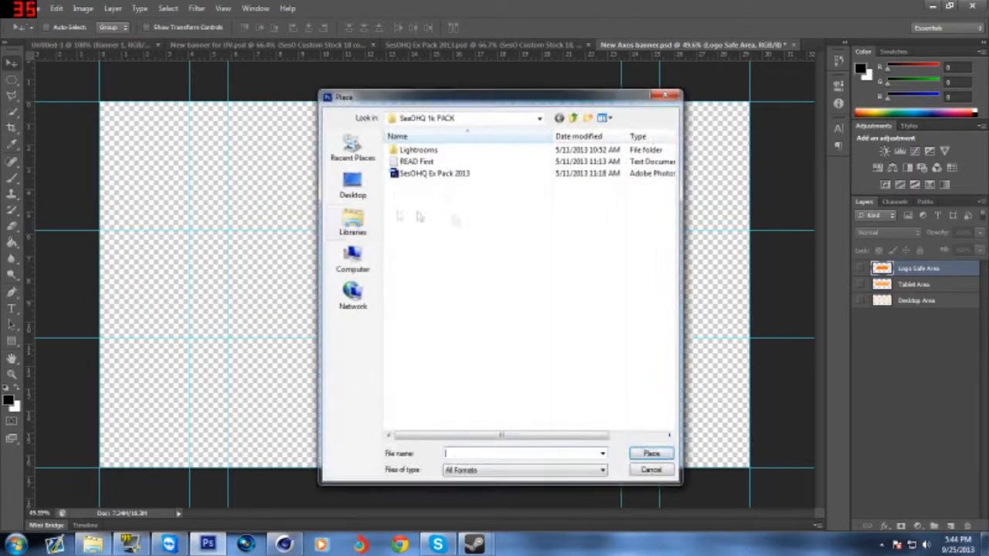
{"action": "left_click", "coordinate": [352, 185]}
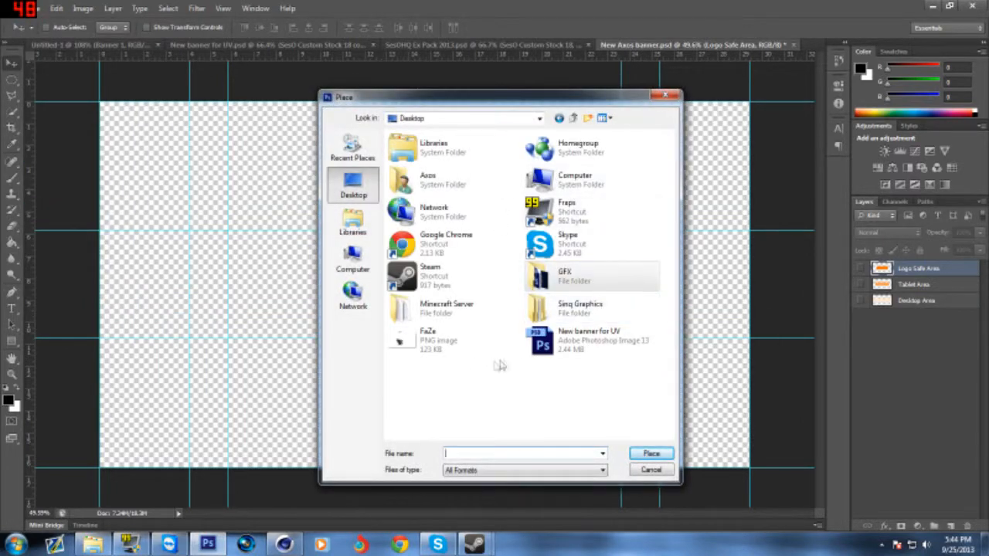
{"action": "double_click", "coordinate": [417, 343]}
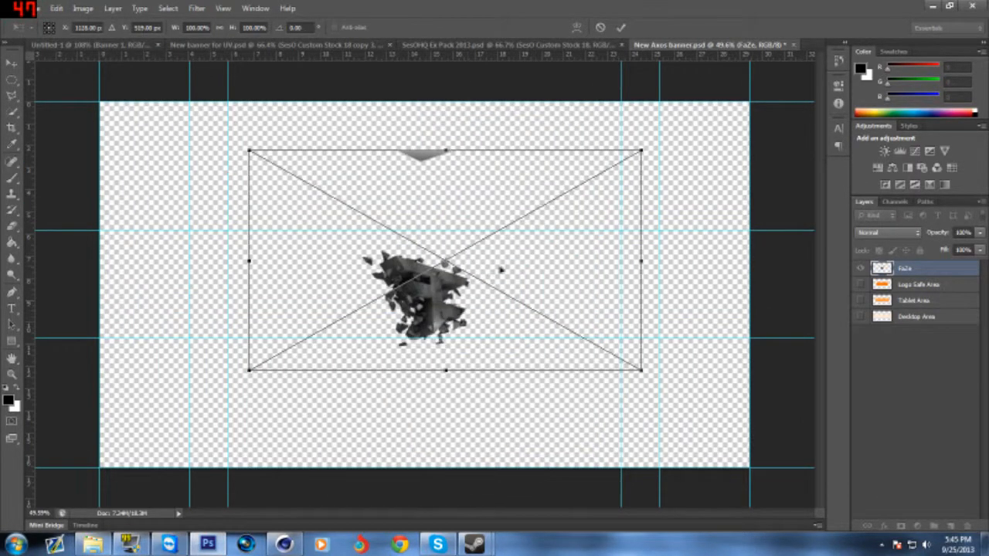
{"action": "key", "text": "Return"}
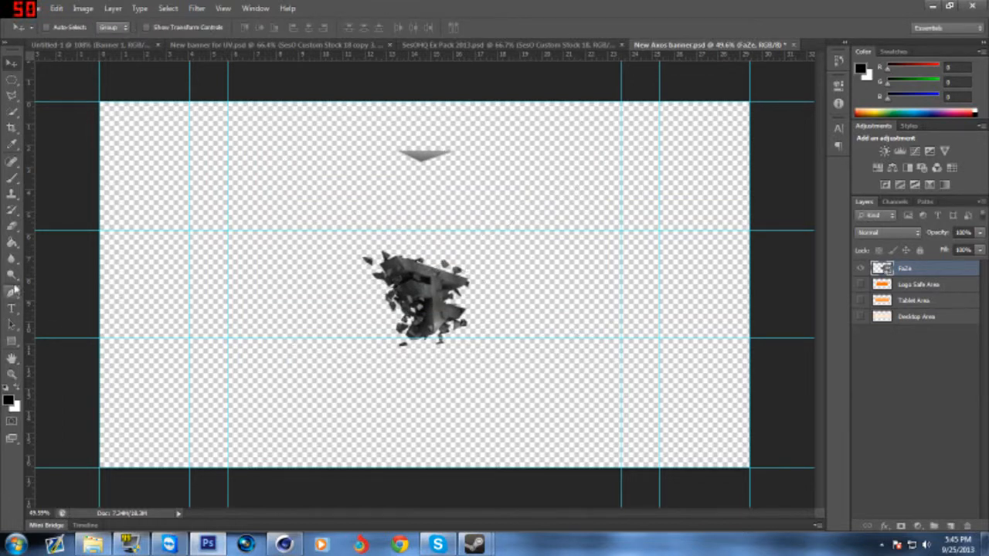
Rasterize the FaZe layer and erase the stray grey light shape above the logo with the Eraser.
{"action": "left_click", "coordinate": [14, 228]}
{"action": "left_click", "coordinate": [446, 241]}
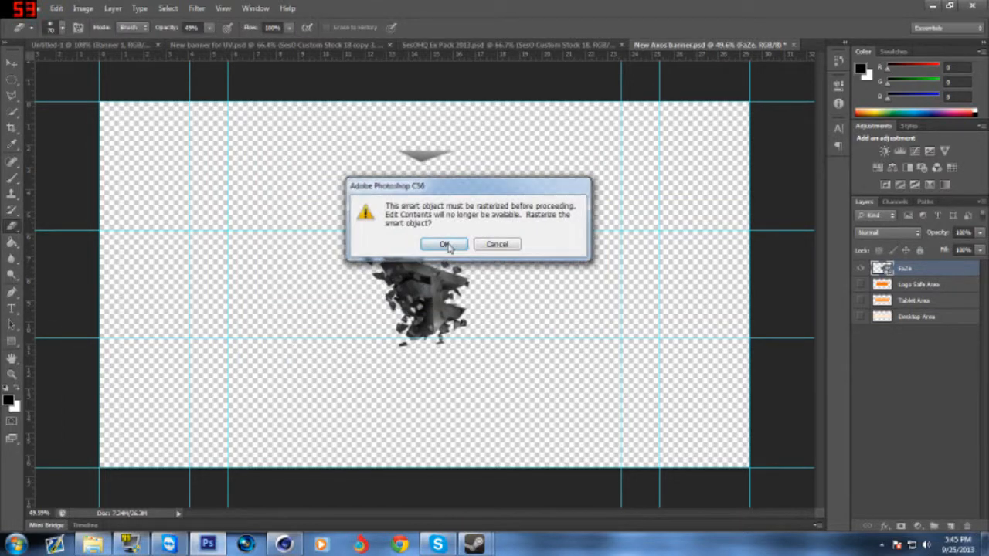
{"action": "left_click", "coordinate": [445, 244]}
{"action": "mouse_move", "coordinate": [386, 129]}
{"action": "left_mouse_down"}
{"action": "mouse_move", "coordinate": [474, 132]}
{"action": "mouse_move", "coordinate": [388, 164]}
{"action": "mouse_move", "coordinate": [413, 155]}
{"action": "left_mouse_up"}
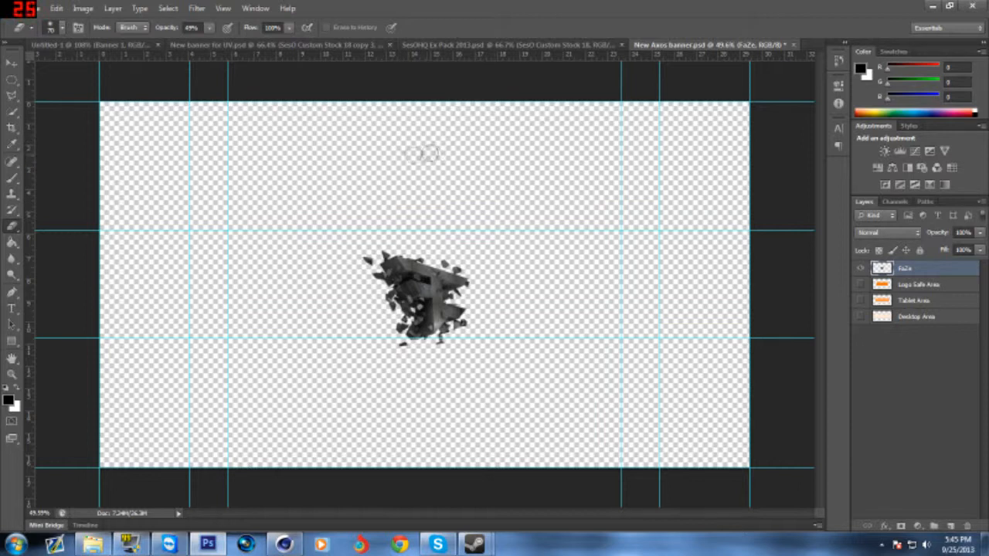
Move the FaZe layer slightly upward with Free Transform, to about X 1039 px, Y 422.5 px.
{"action": "key", "text": "ctrl+t"}
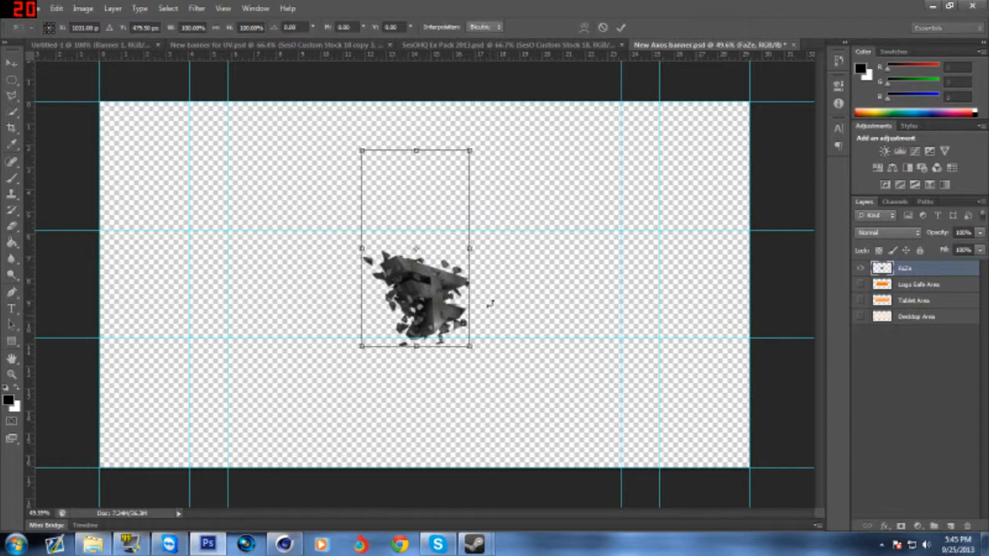
{"action": "left_click_drag", "start_coordinate": [437, 302], "coordinate": [437, 287]}
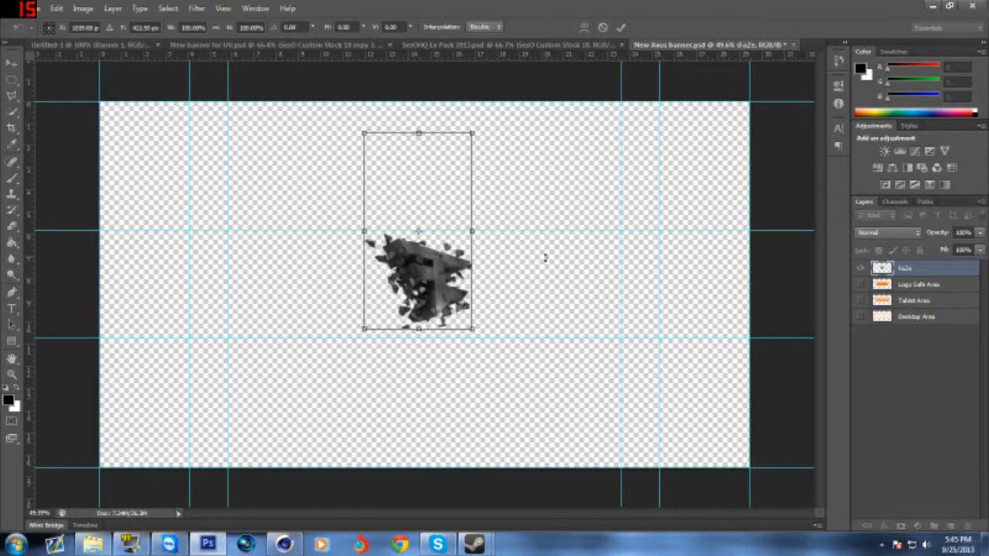